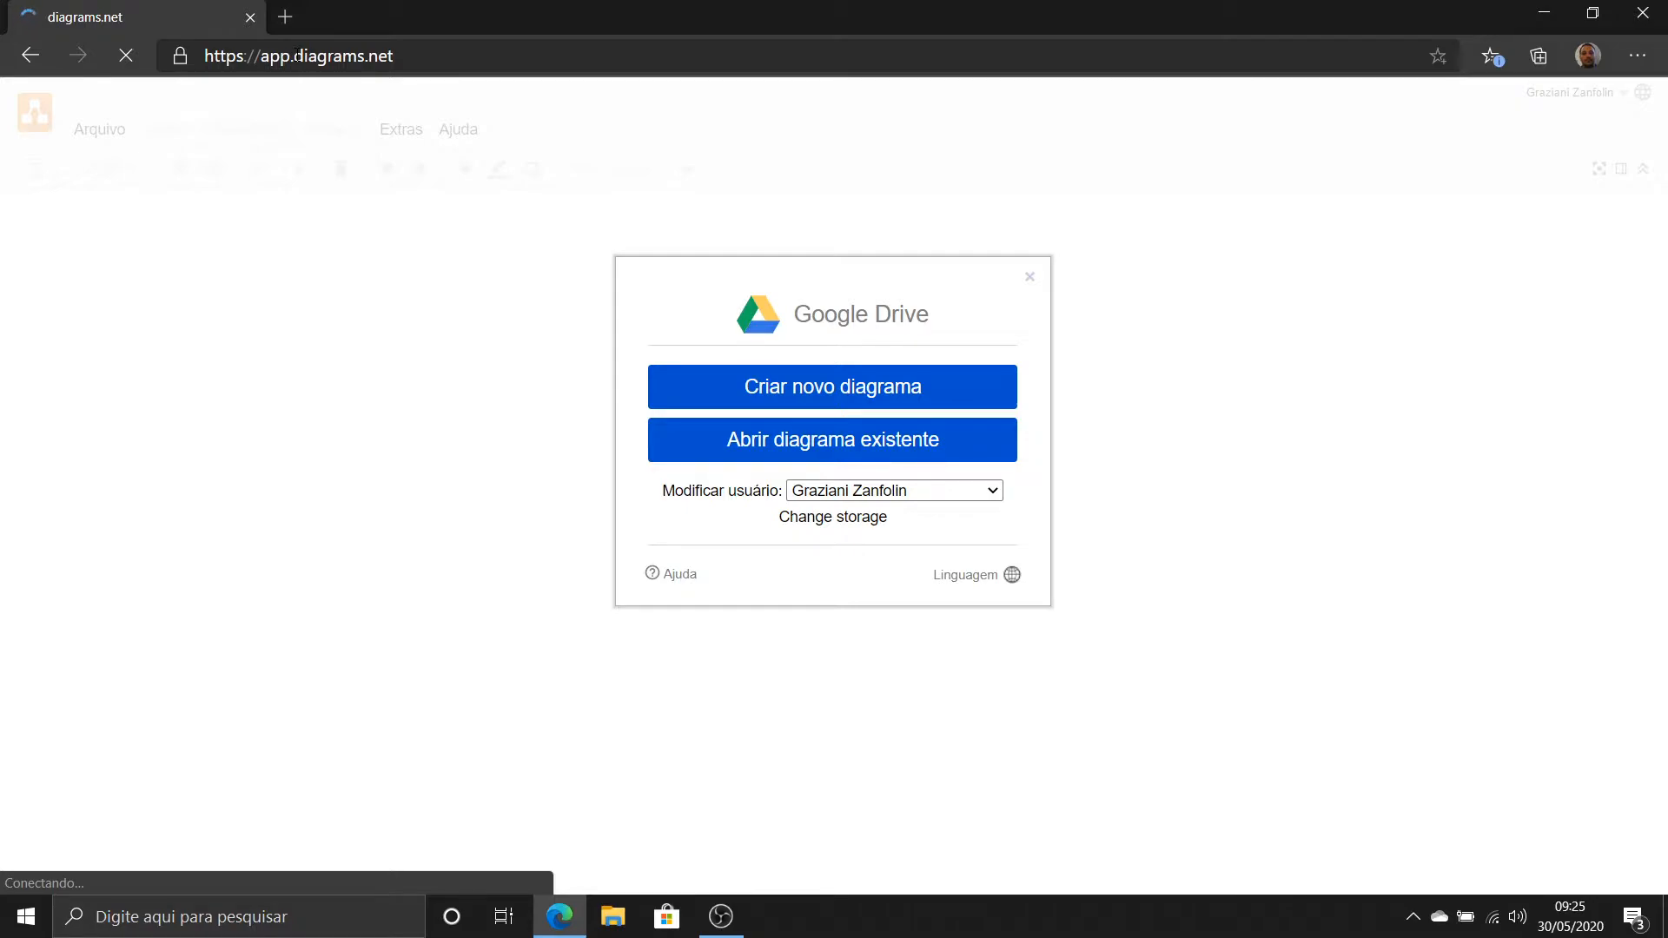
Create a new diagram named bibliotecaDB.drawio from the Entity Relationship Diagram template, stored in the Drive root folder.
left_click(816, 387)
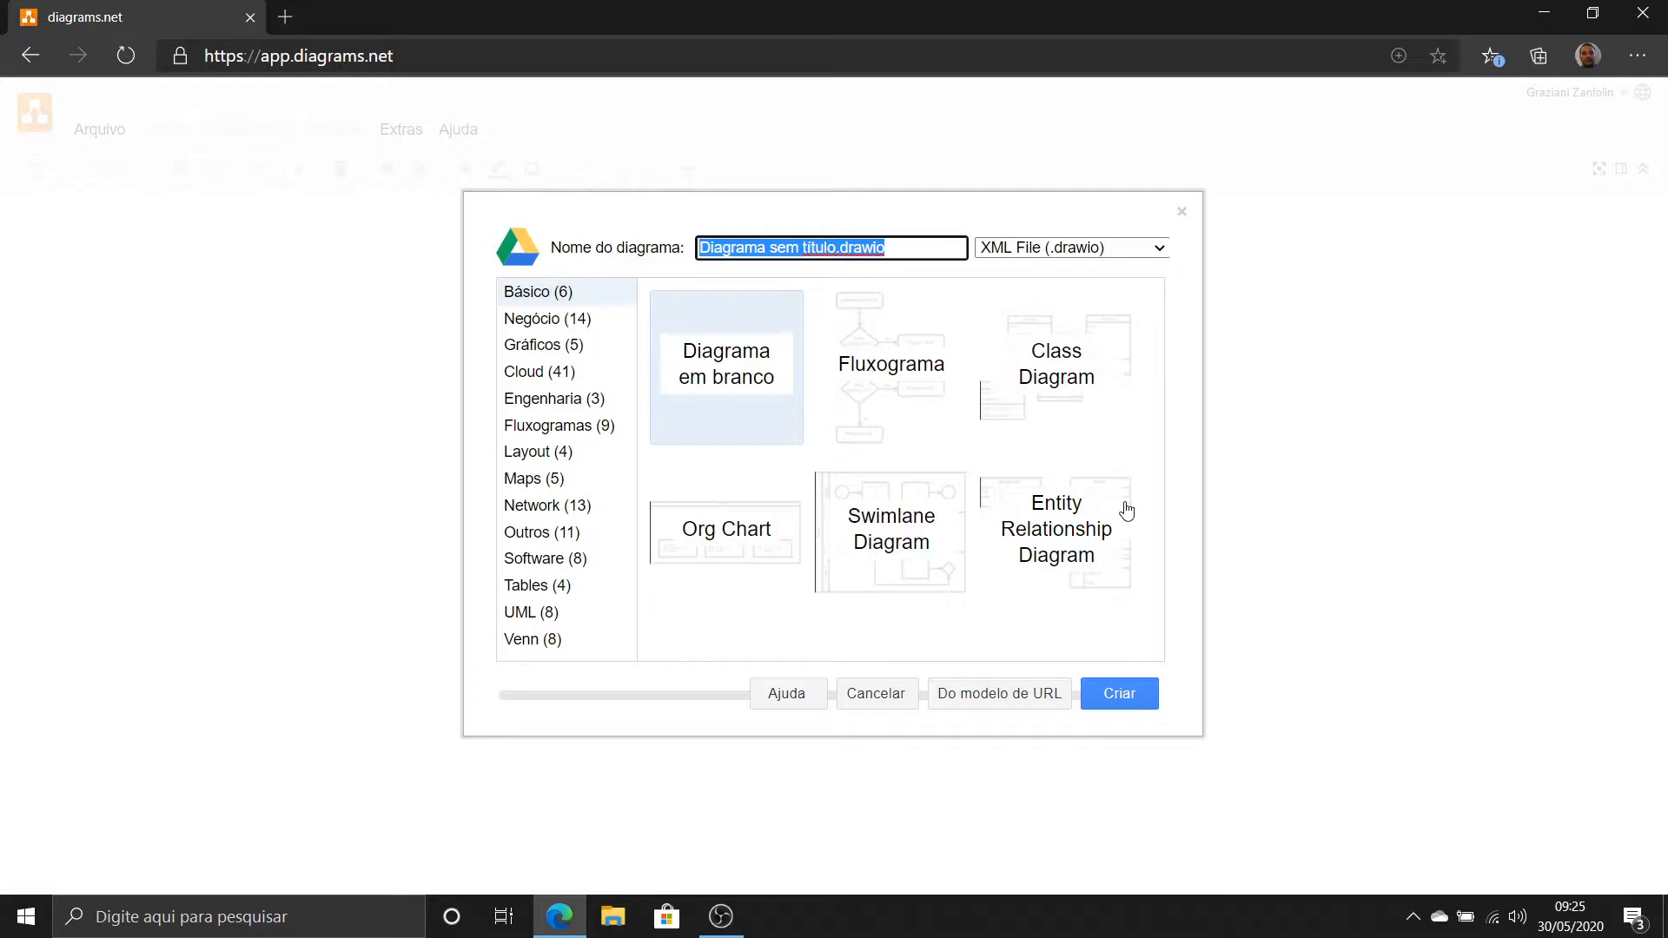
left_click(1080, 552)
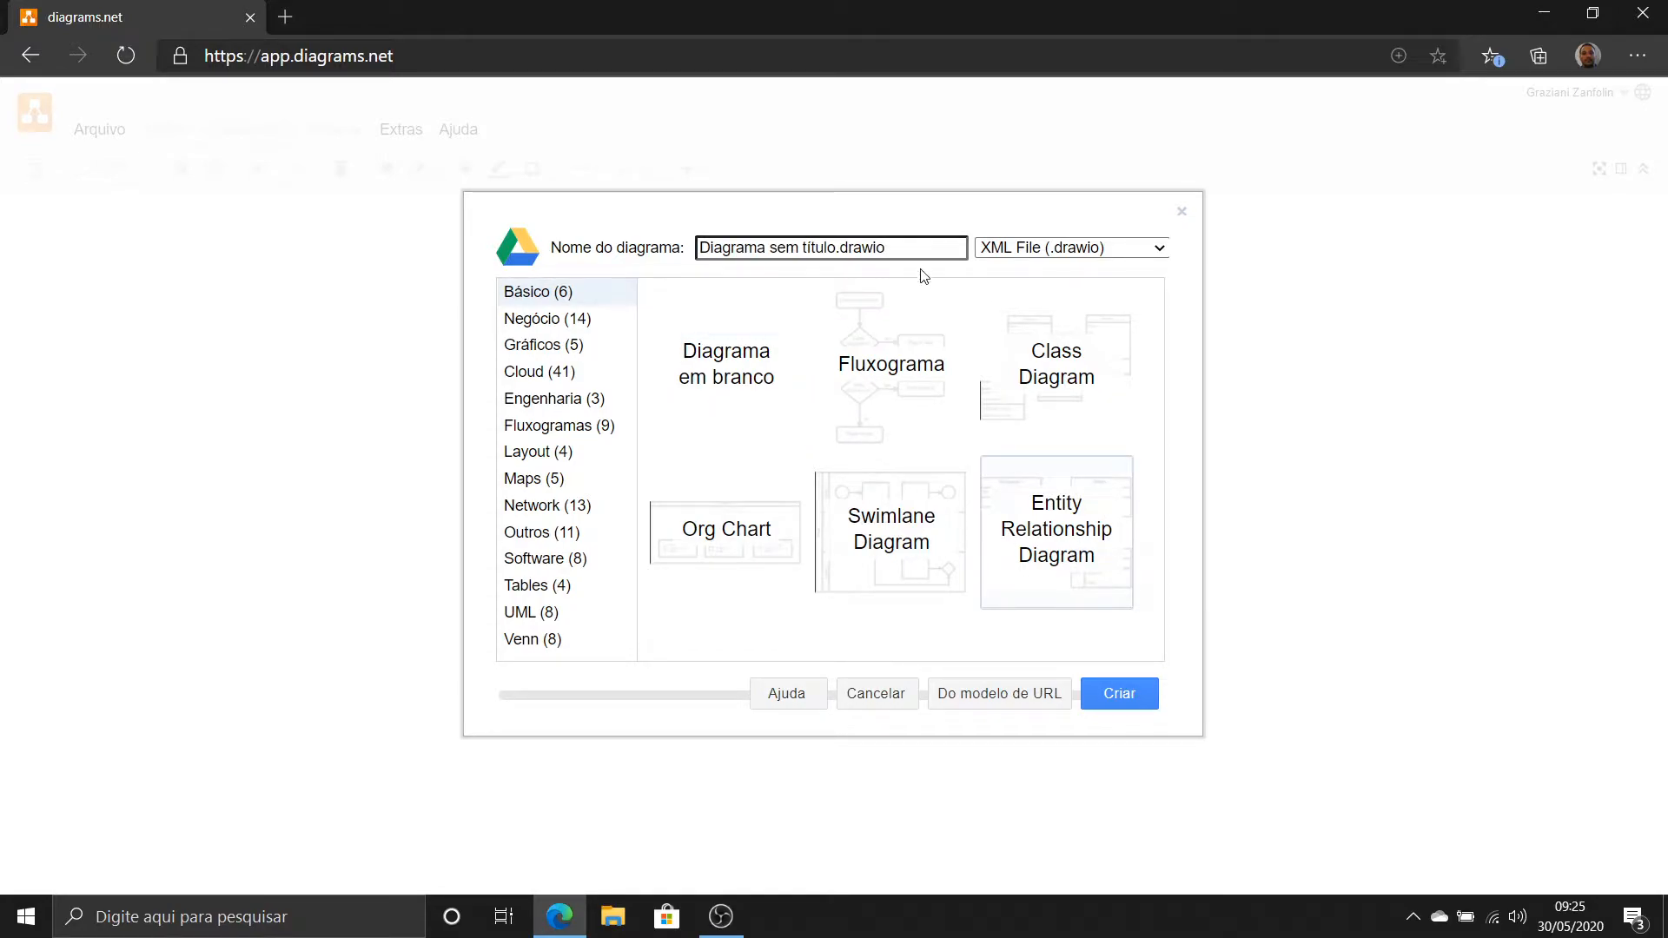
left_click(839, 248)
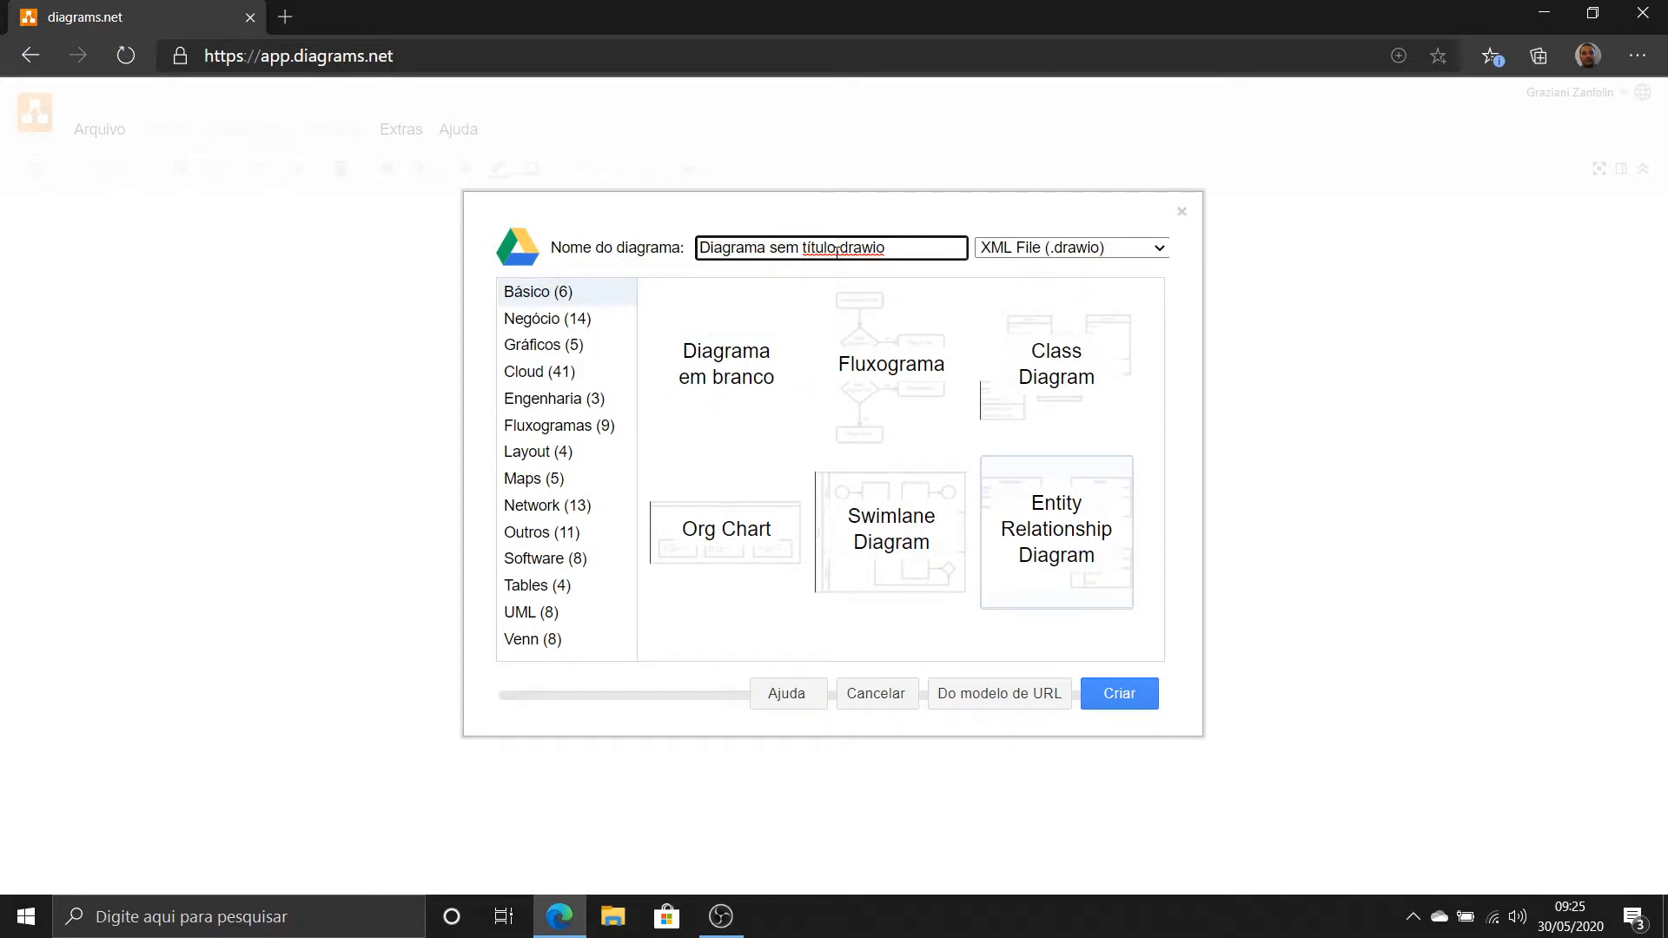
left_click_drag(838, 248, 442, 262)
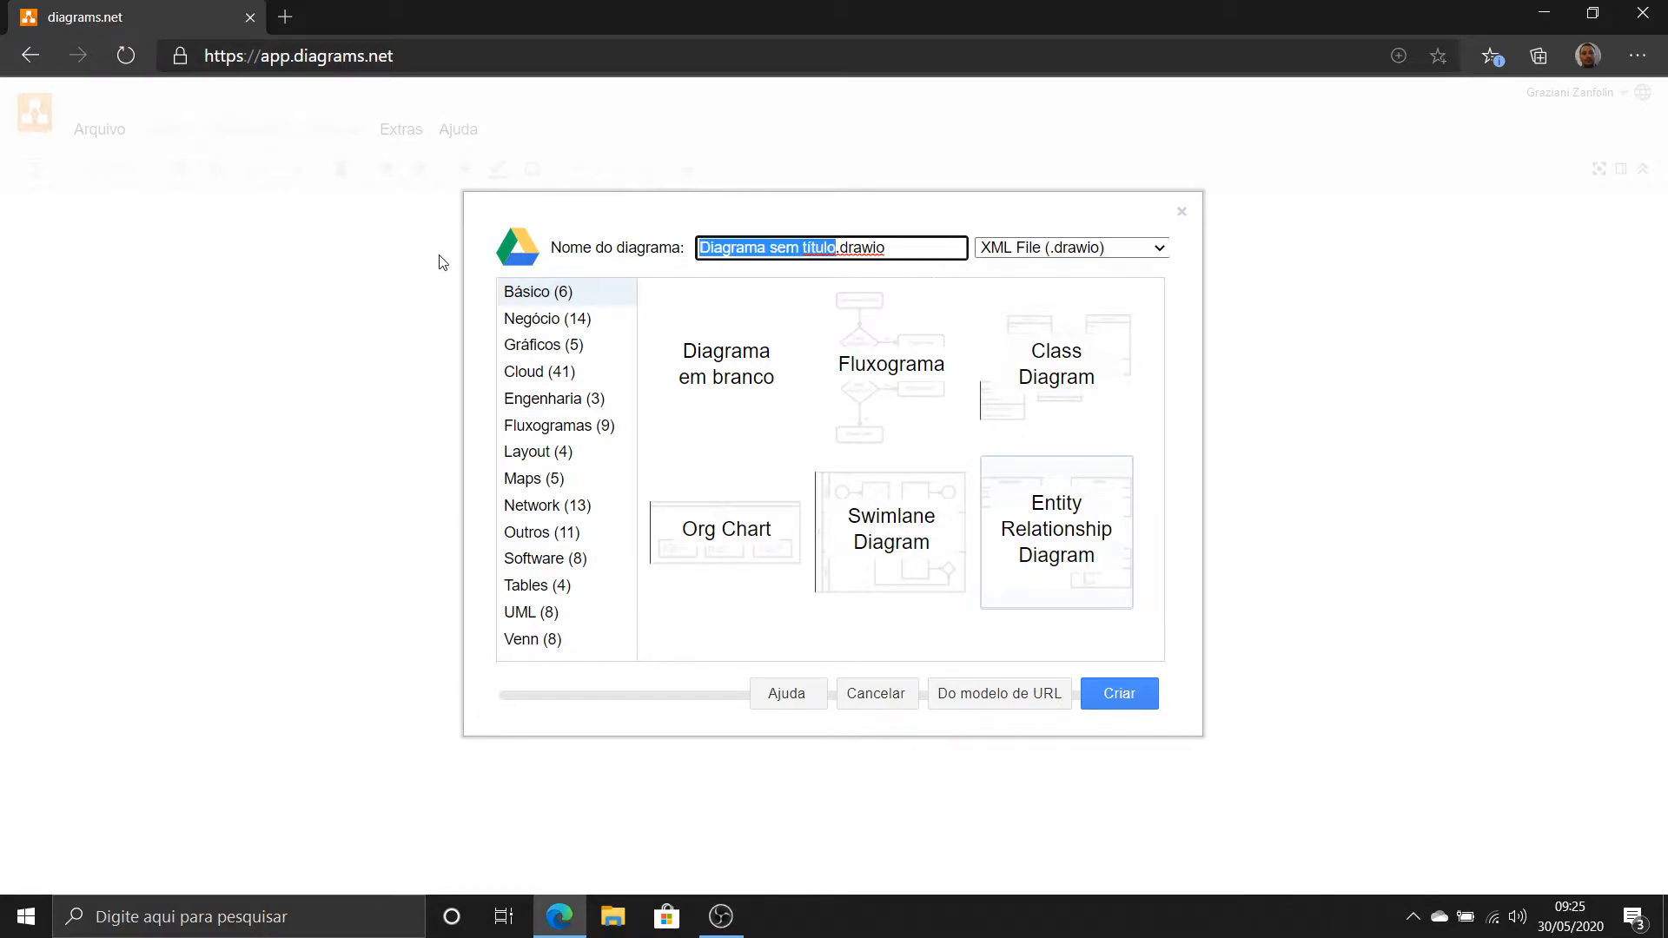
key("BackSpace")
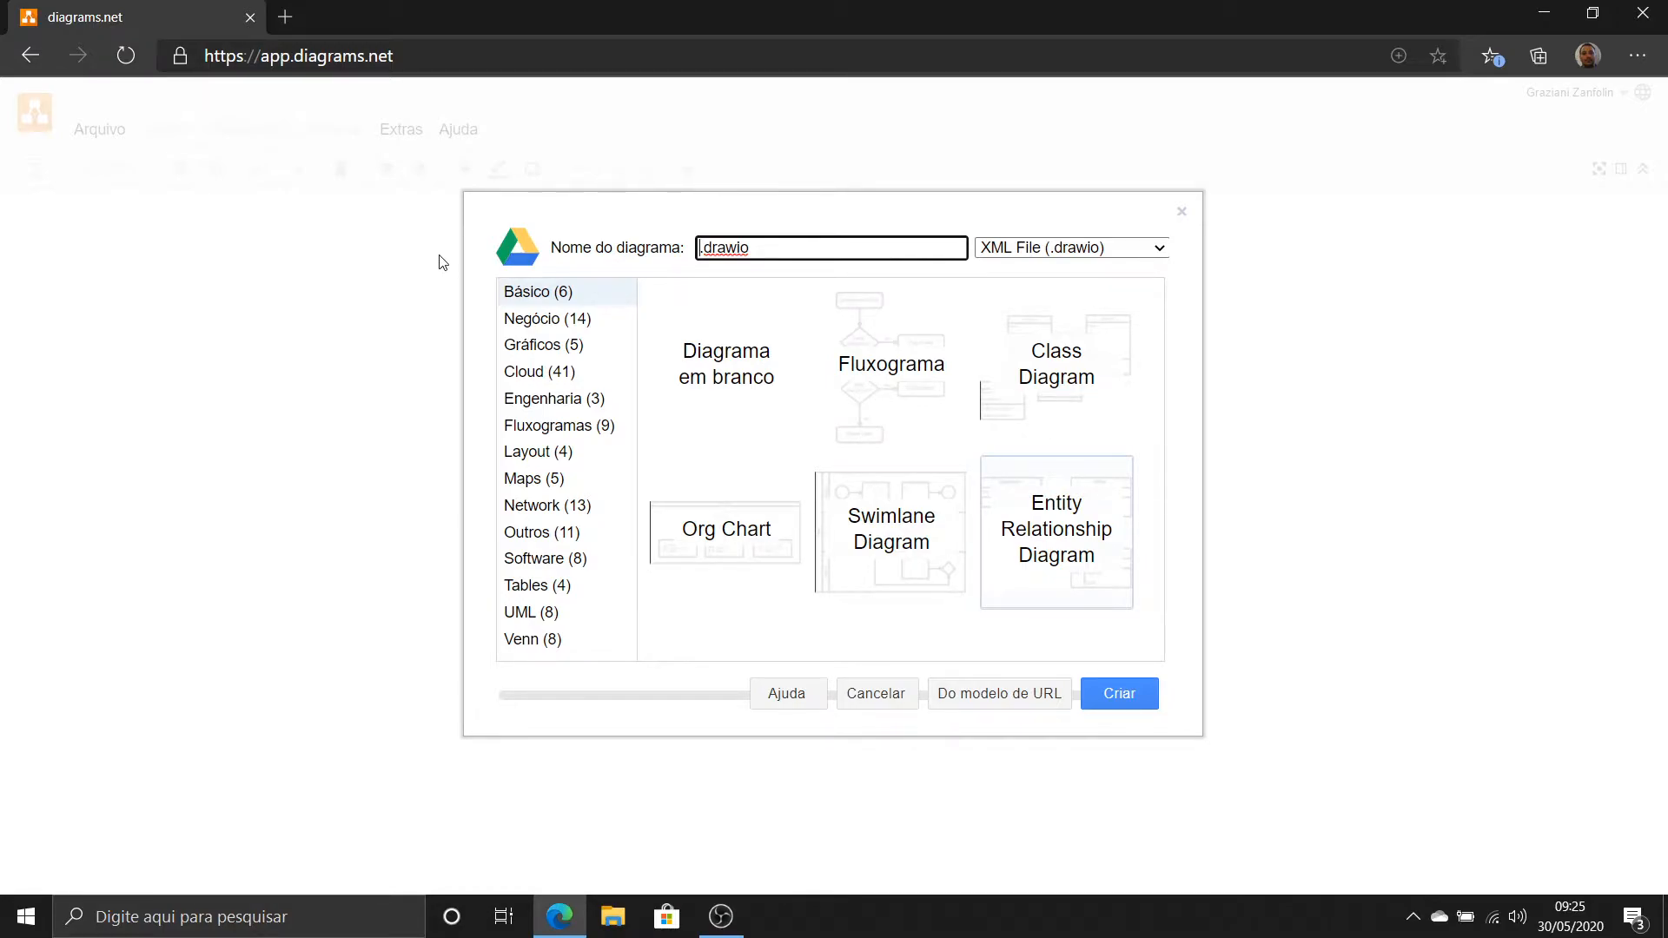
type("bibliotecaDB")
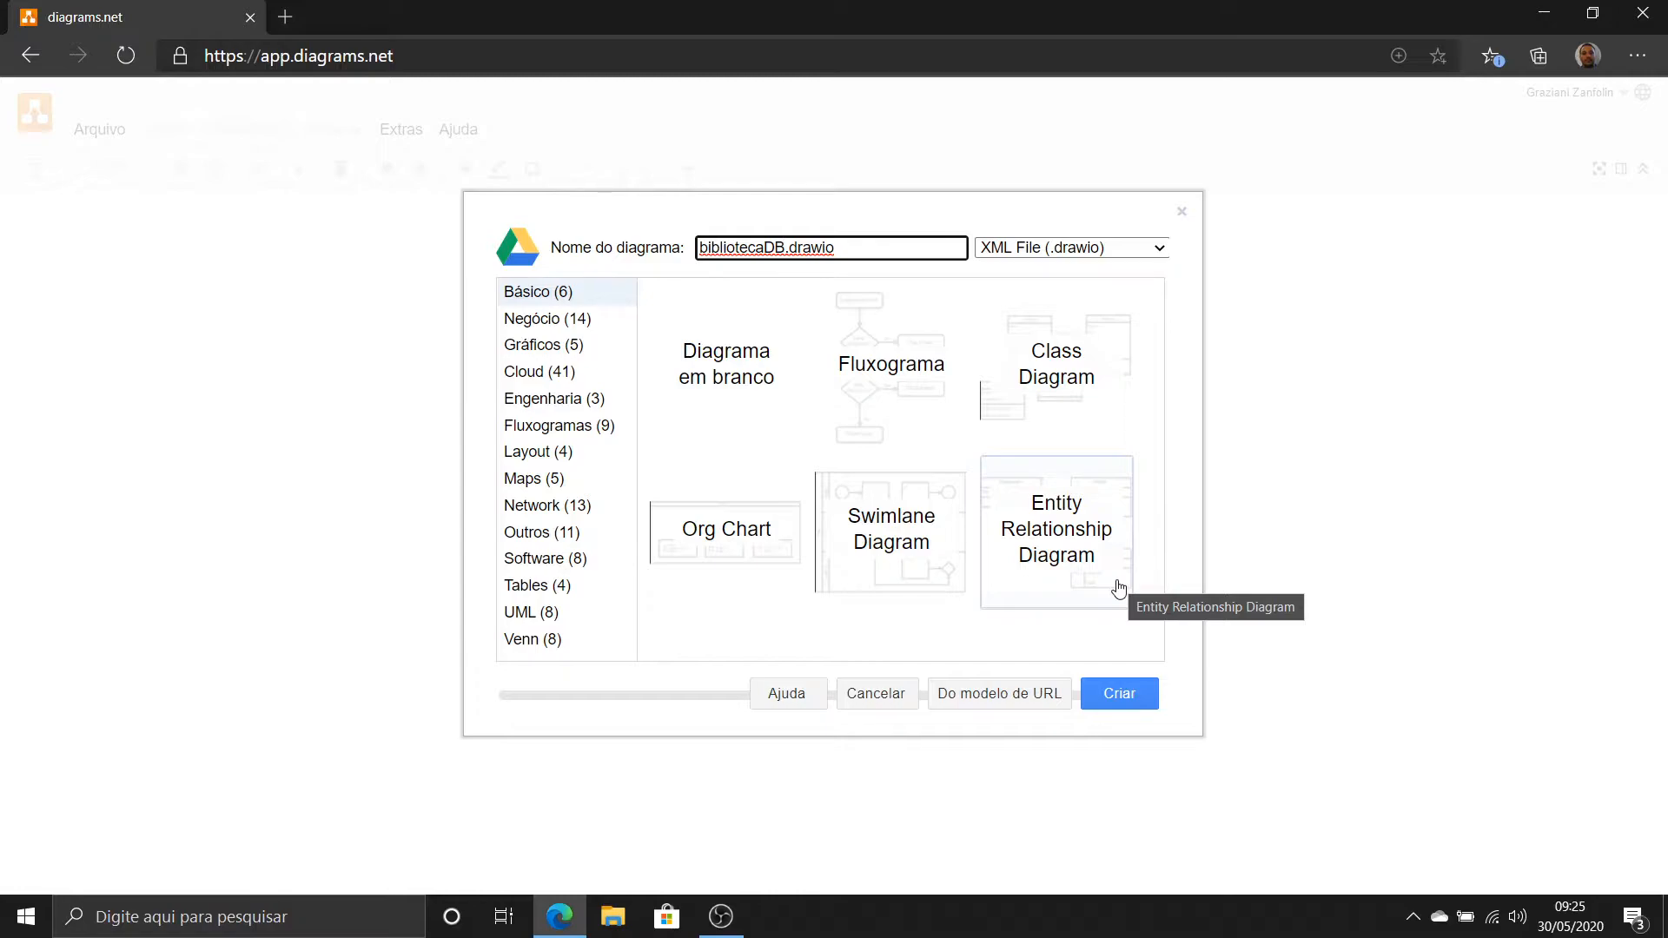
left_click(1082, 565)
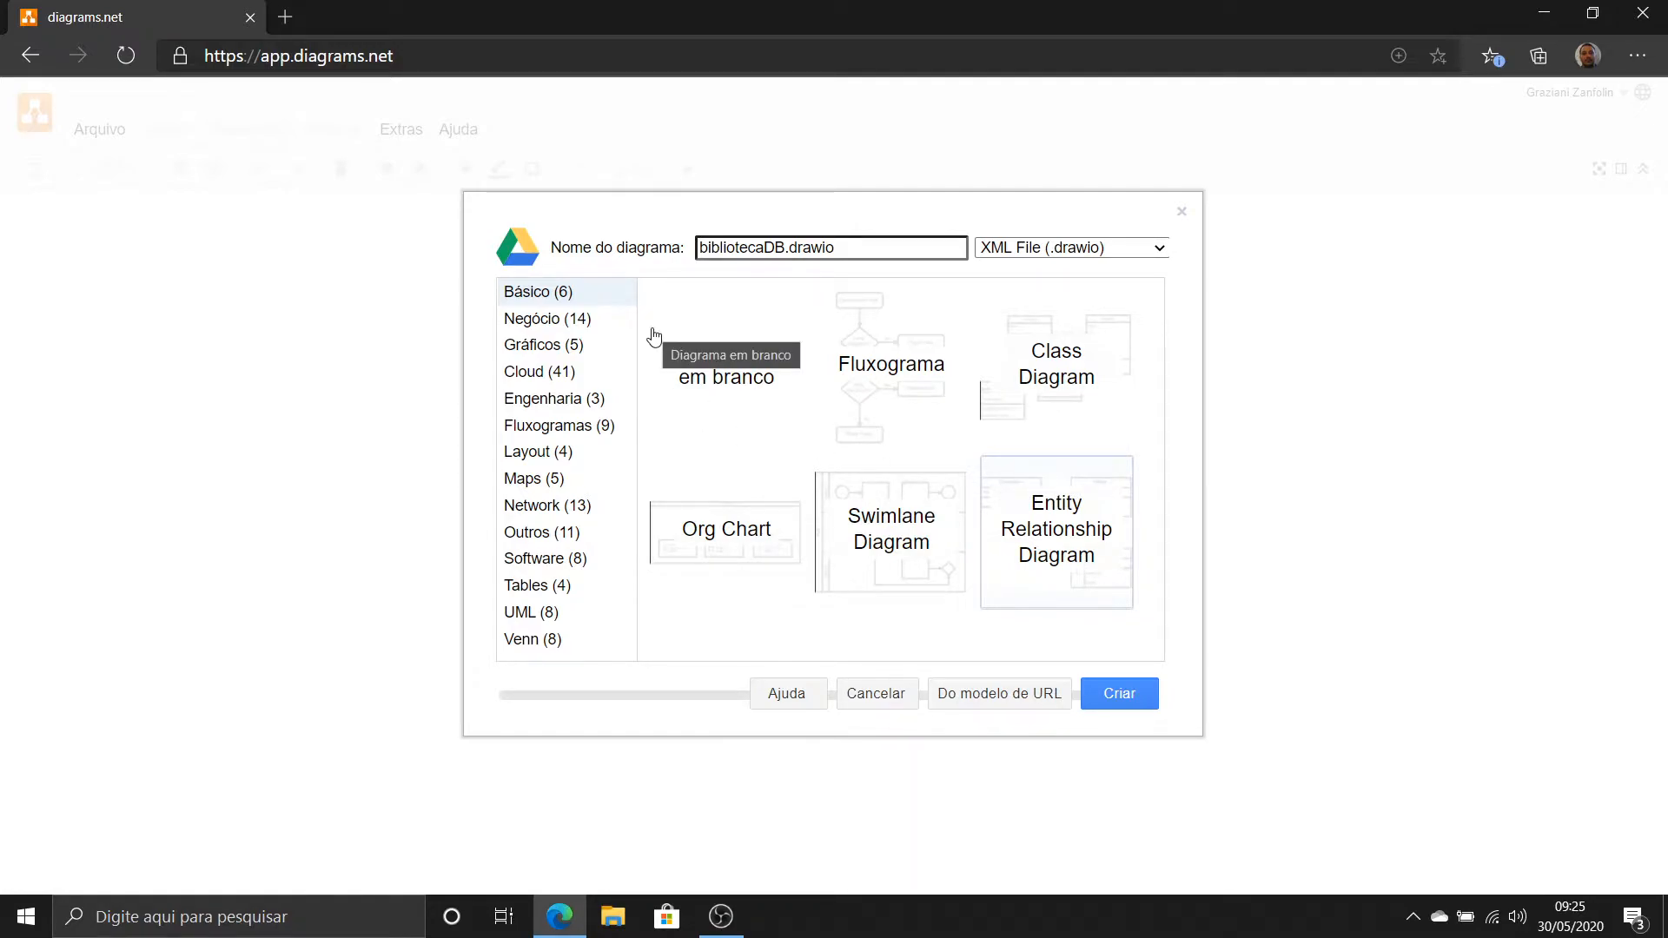
left_click(1107, 695)
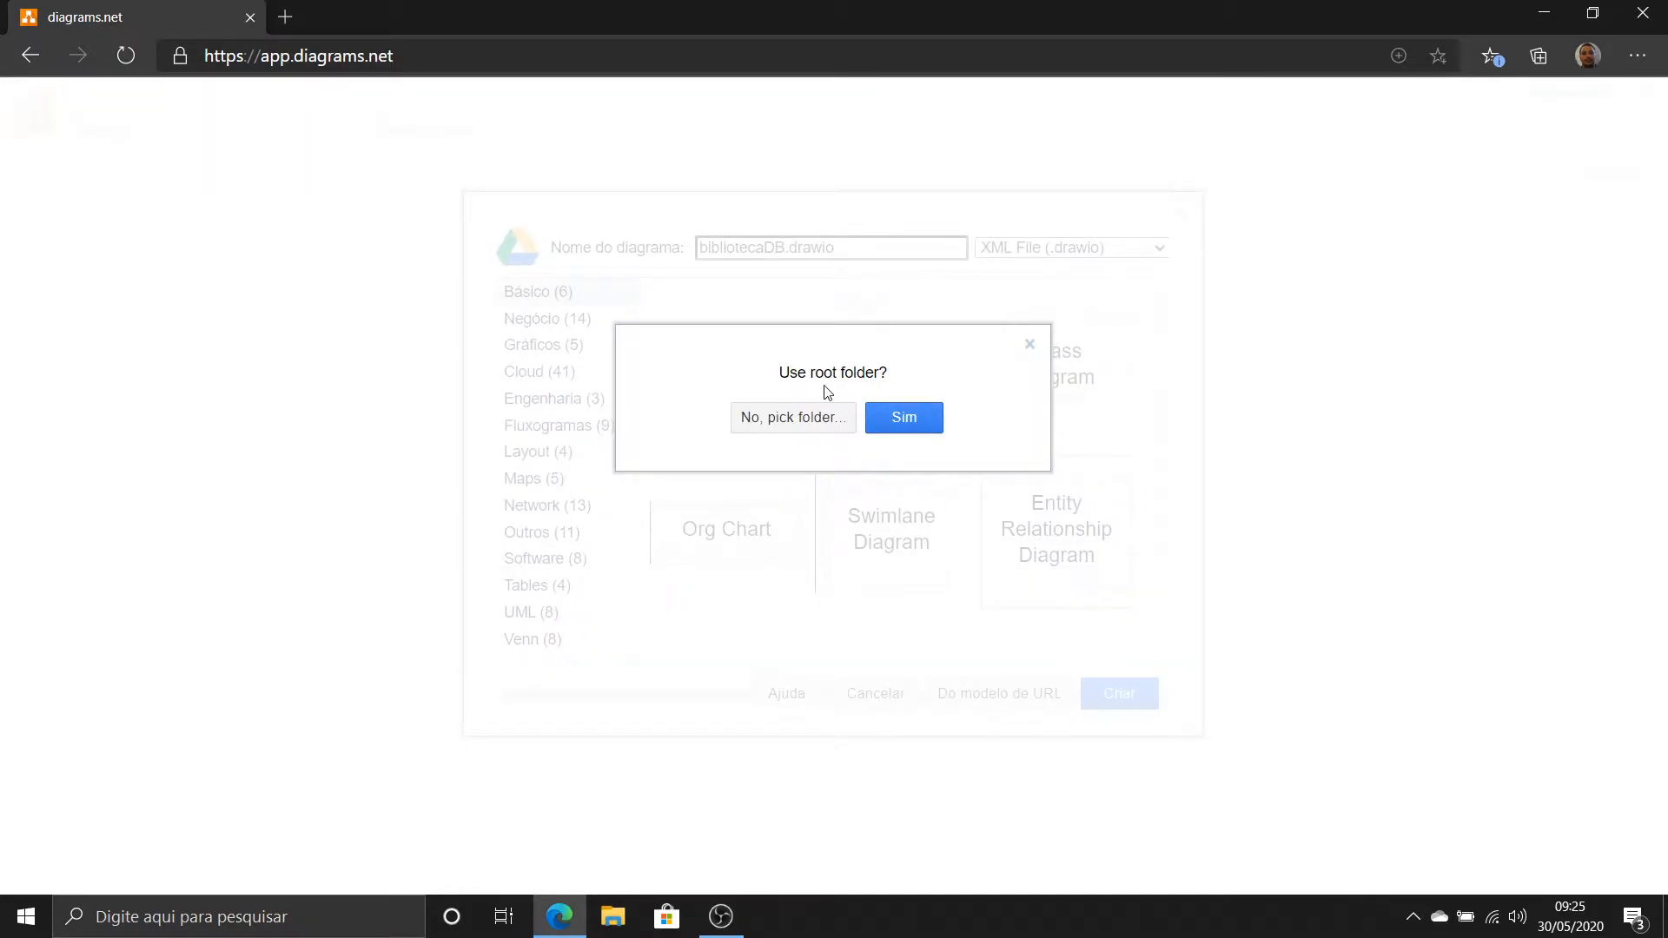
left_click(905, 418)
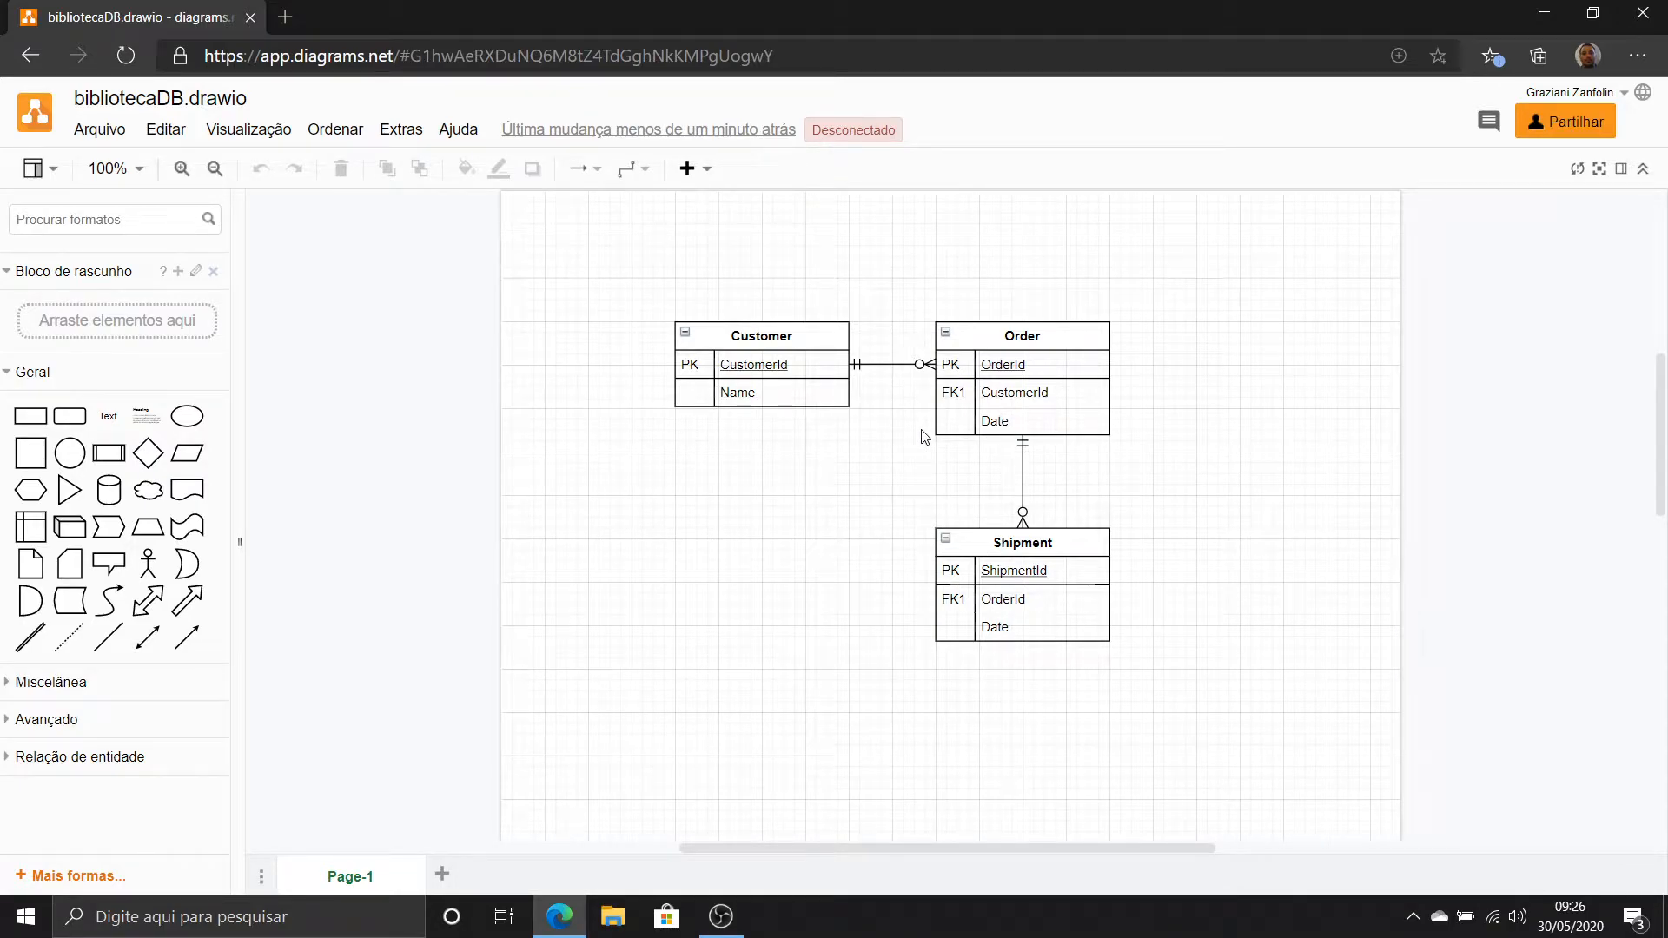
Move the sample Customer, Order and Shipment tables together toward the lower right of the page, freeing its upper-left area.
left_click_drag(643, 288, 611, 372)
key("ctrl+z")
left_click_drag(723, 417, 940, 514)
left_click(908, 481)
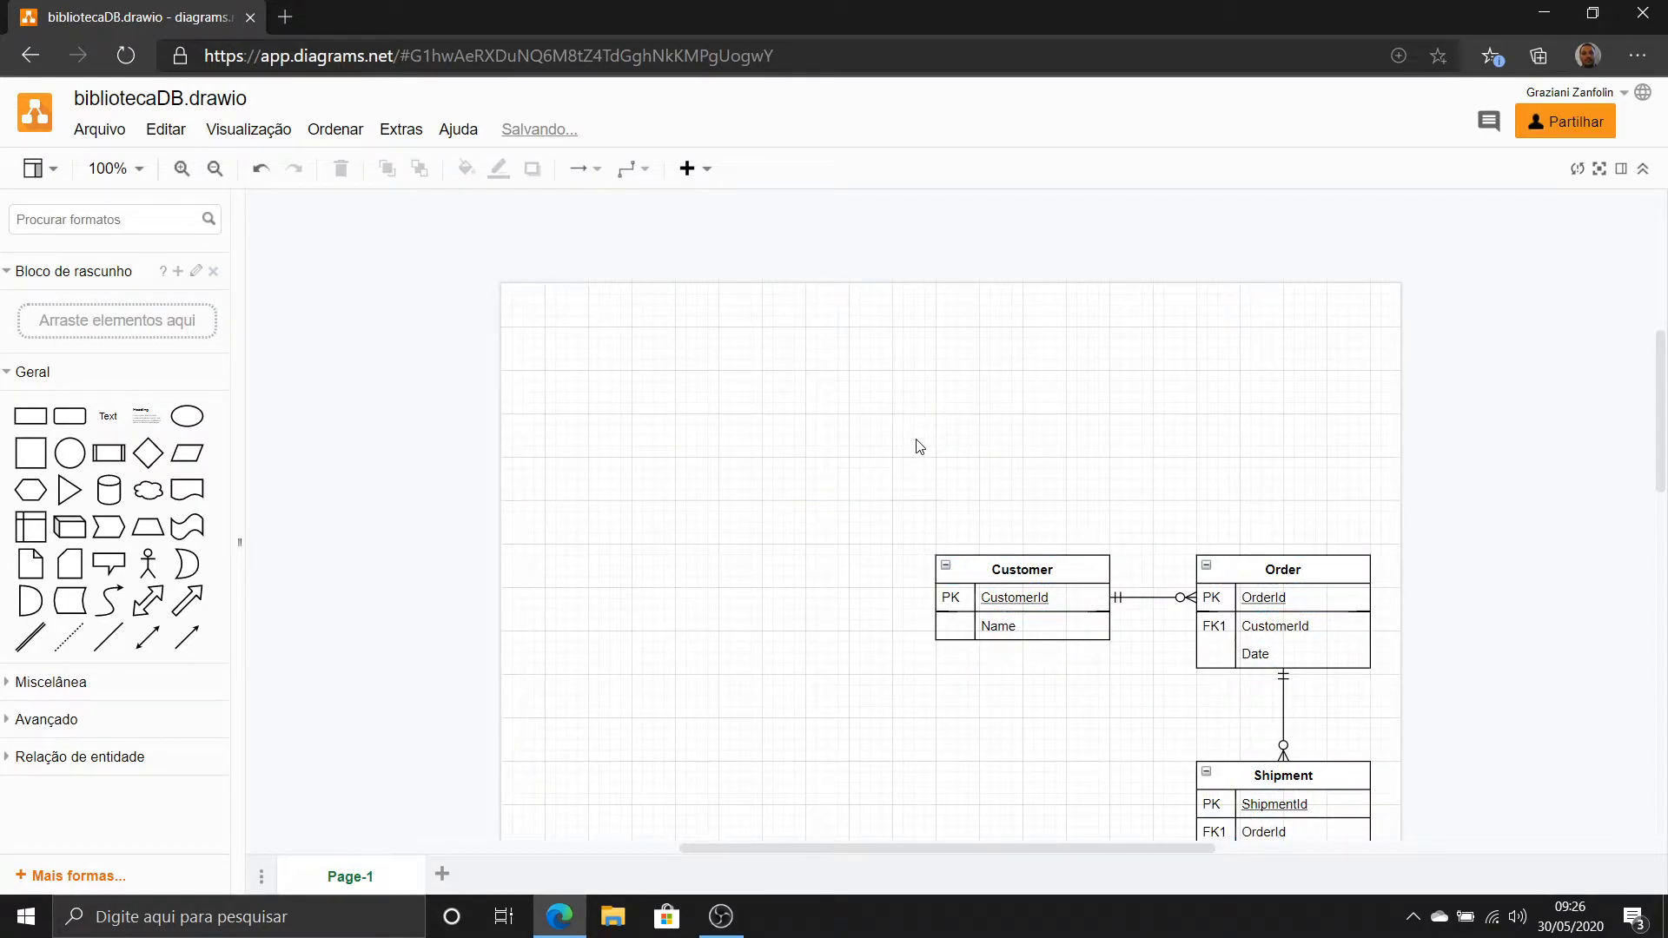
scroll(904, 441, "down", 1)
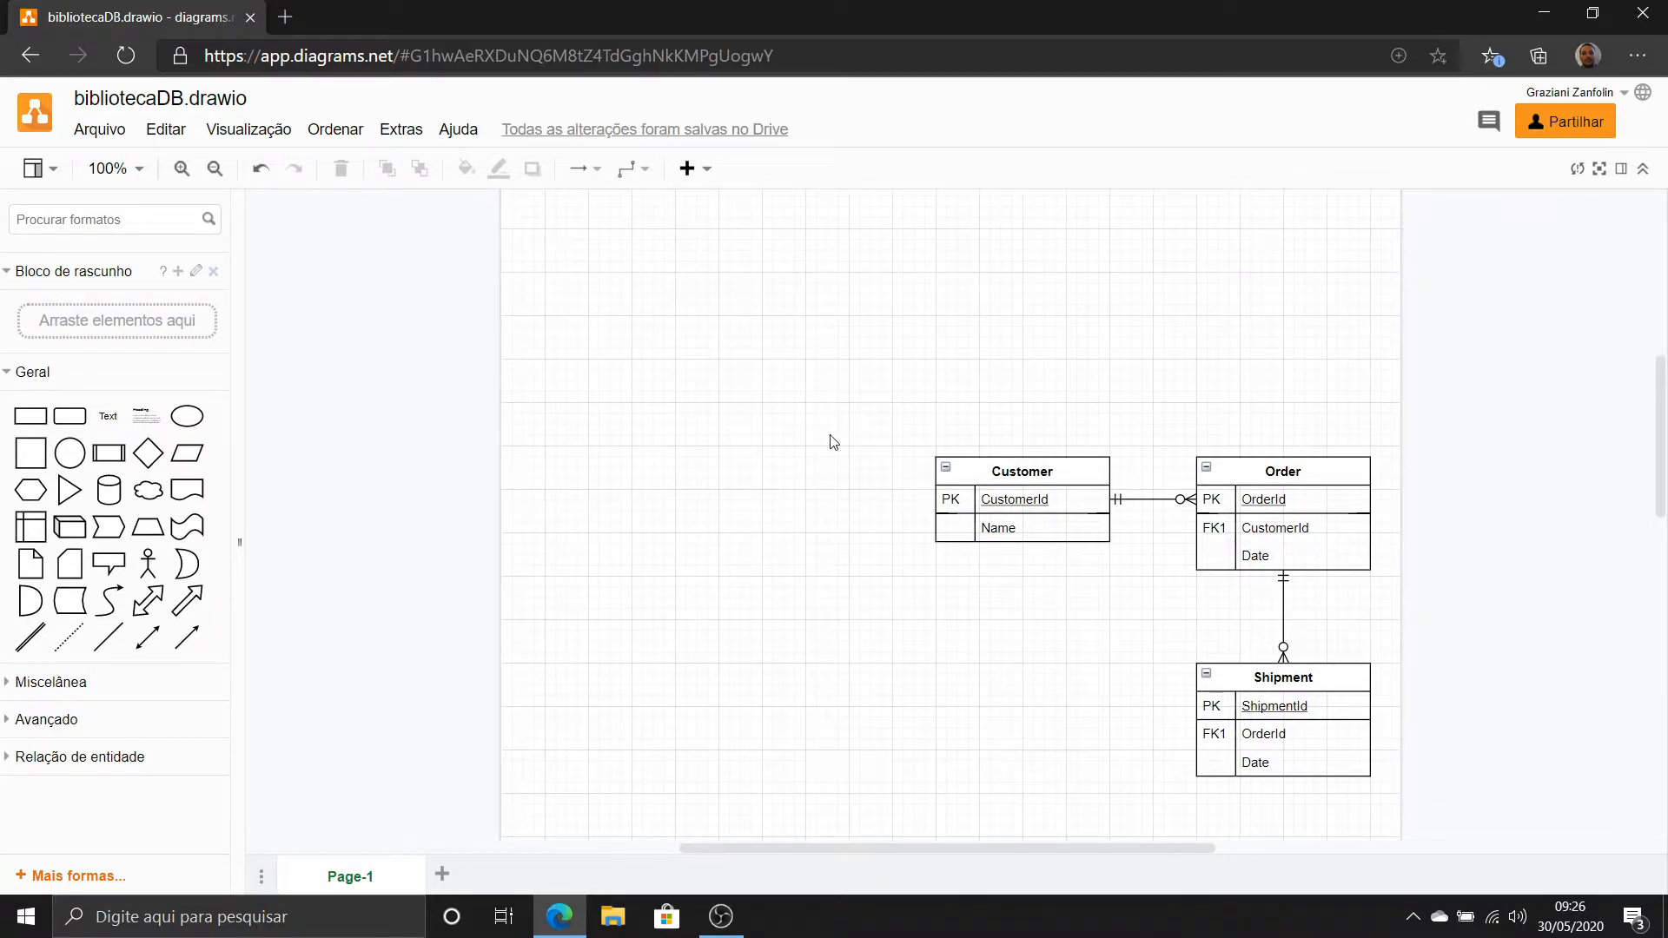
left_click_drag(851, 376, 1361, 818)
left_click_drag(1210, 764, 1105, 710)
scroll(642, 490, "up", 2)
Place an entity-relation table with a primary-key row near the page's upper-left corner and title it Biblioteca.
left_click(115, 374)
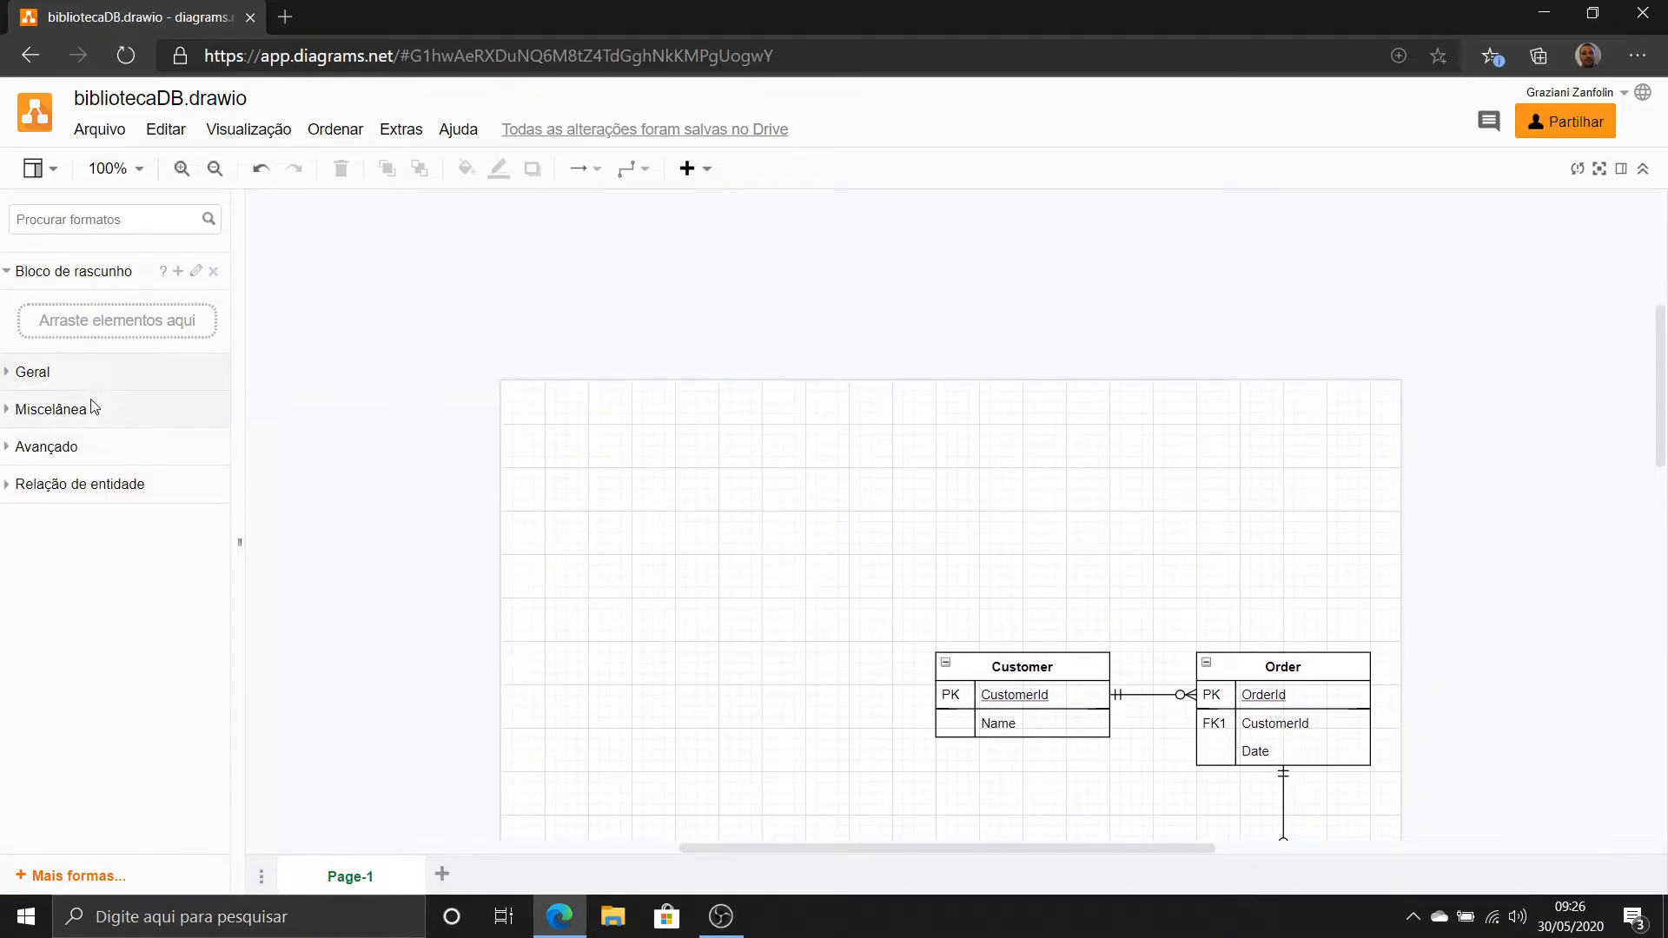
left_click(78, 422)
left_click(76, 424)
left_click(91, 487)
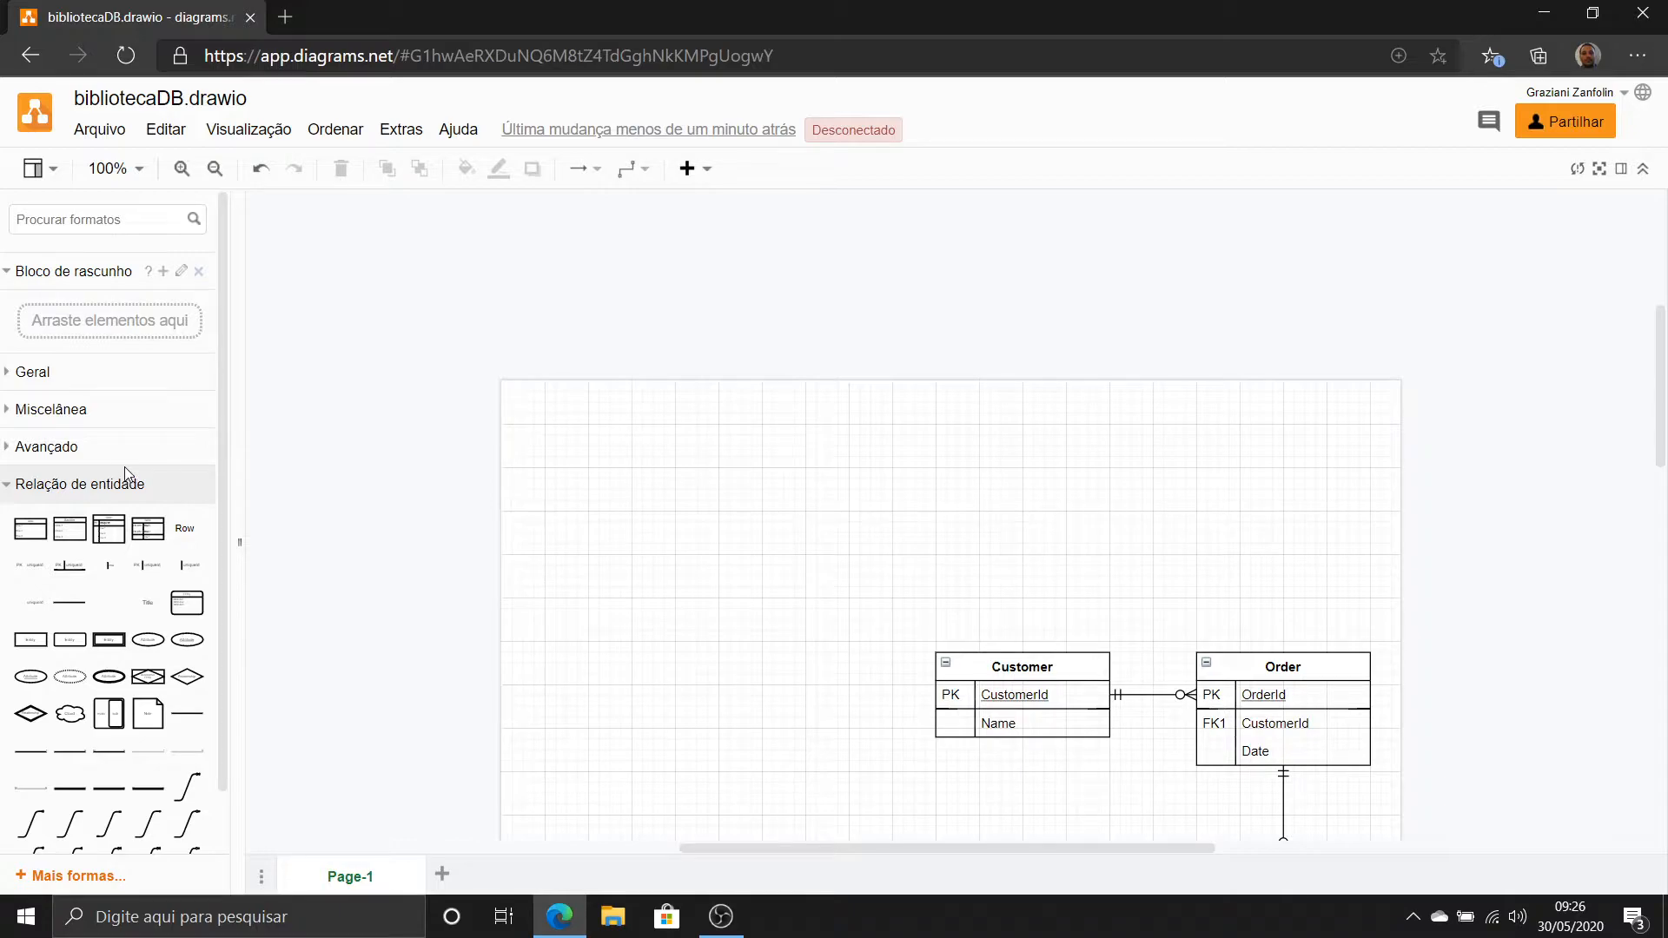
left_click_drag(108, 528, 534, 415)
double_click(578, 431)
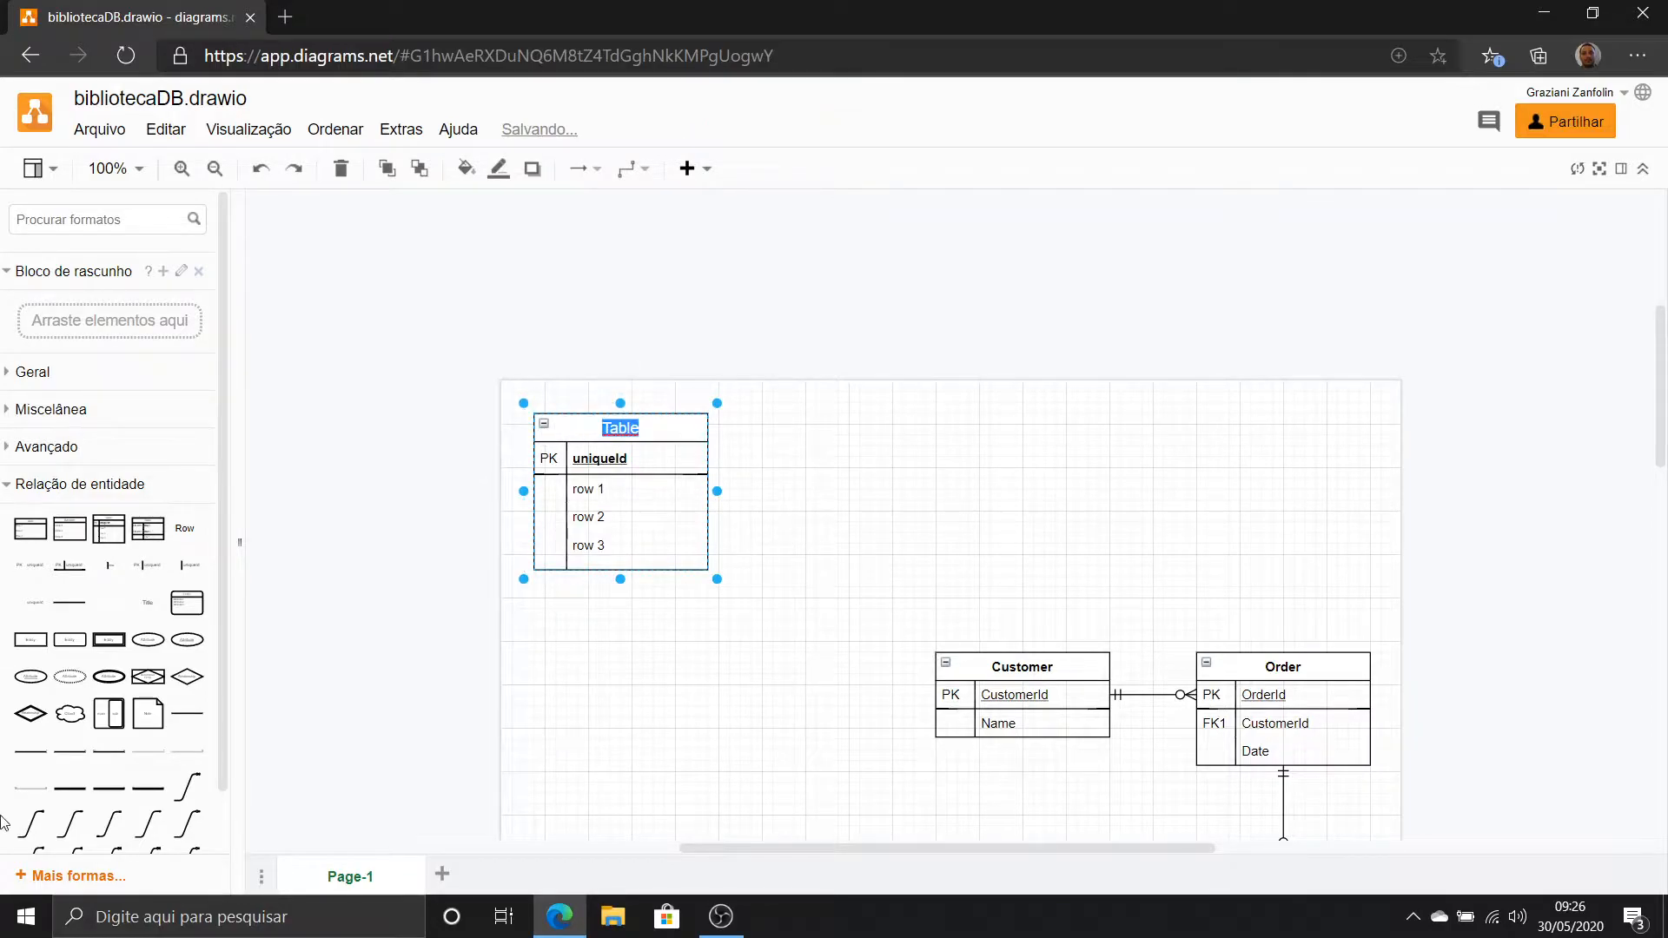
type("Biblioteca")
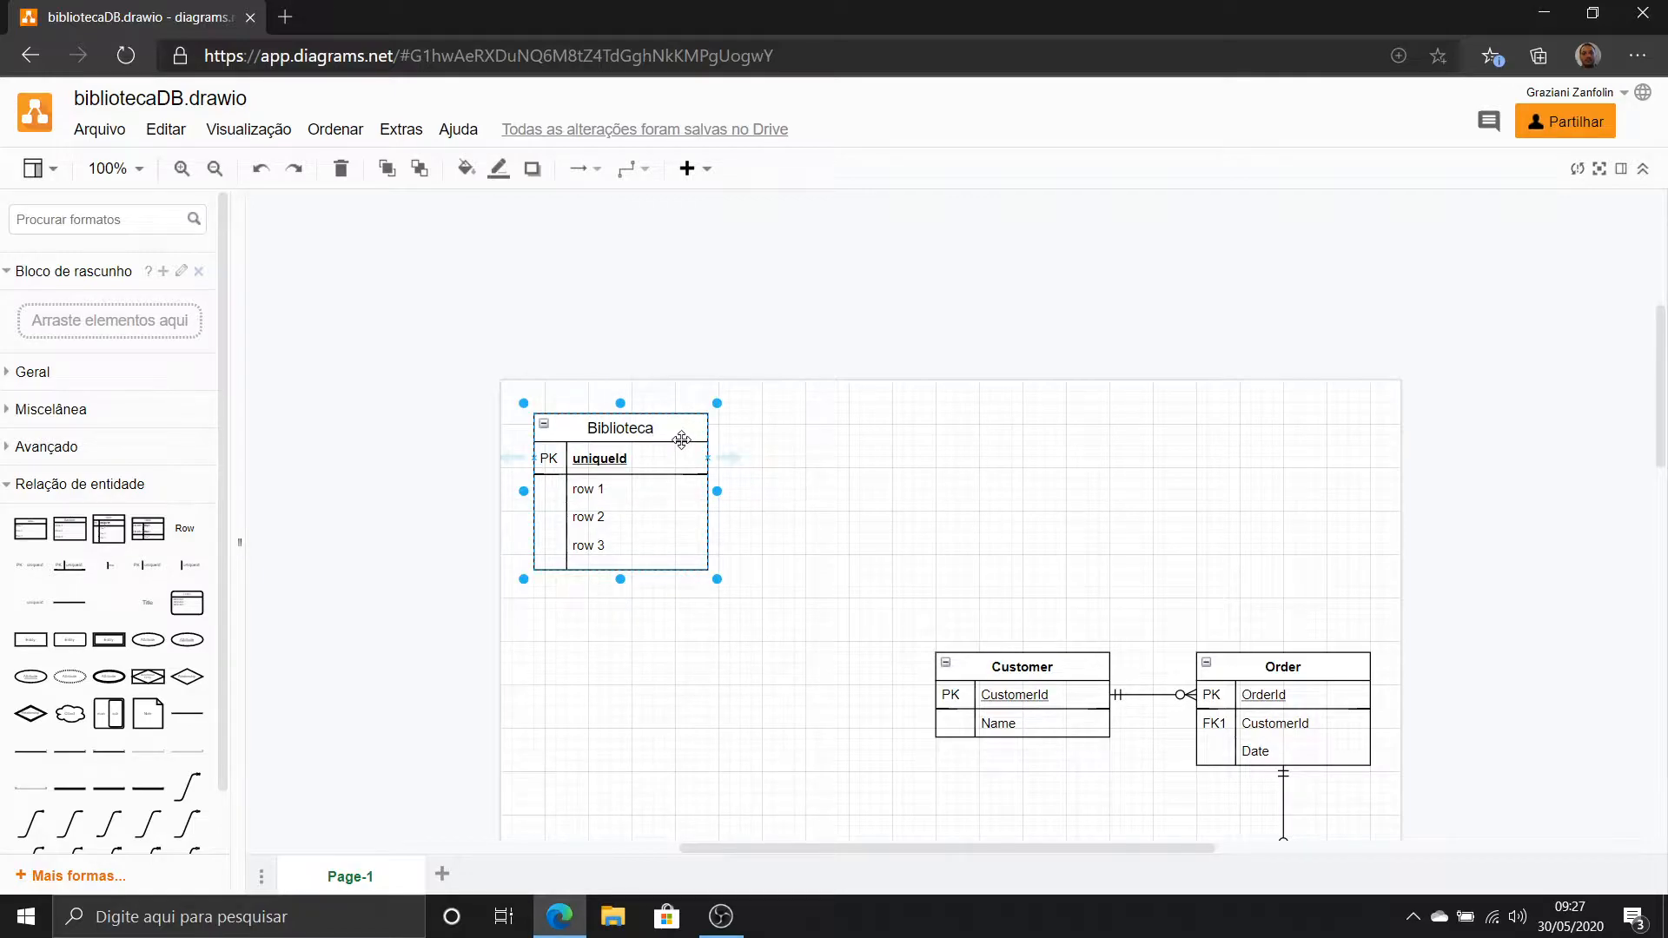
Set the Biblioteca table's primary key attribute to "id: Autonumber".
double_click(614, 459)
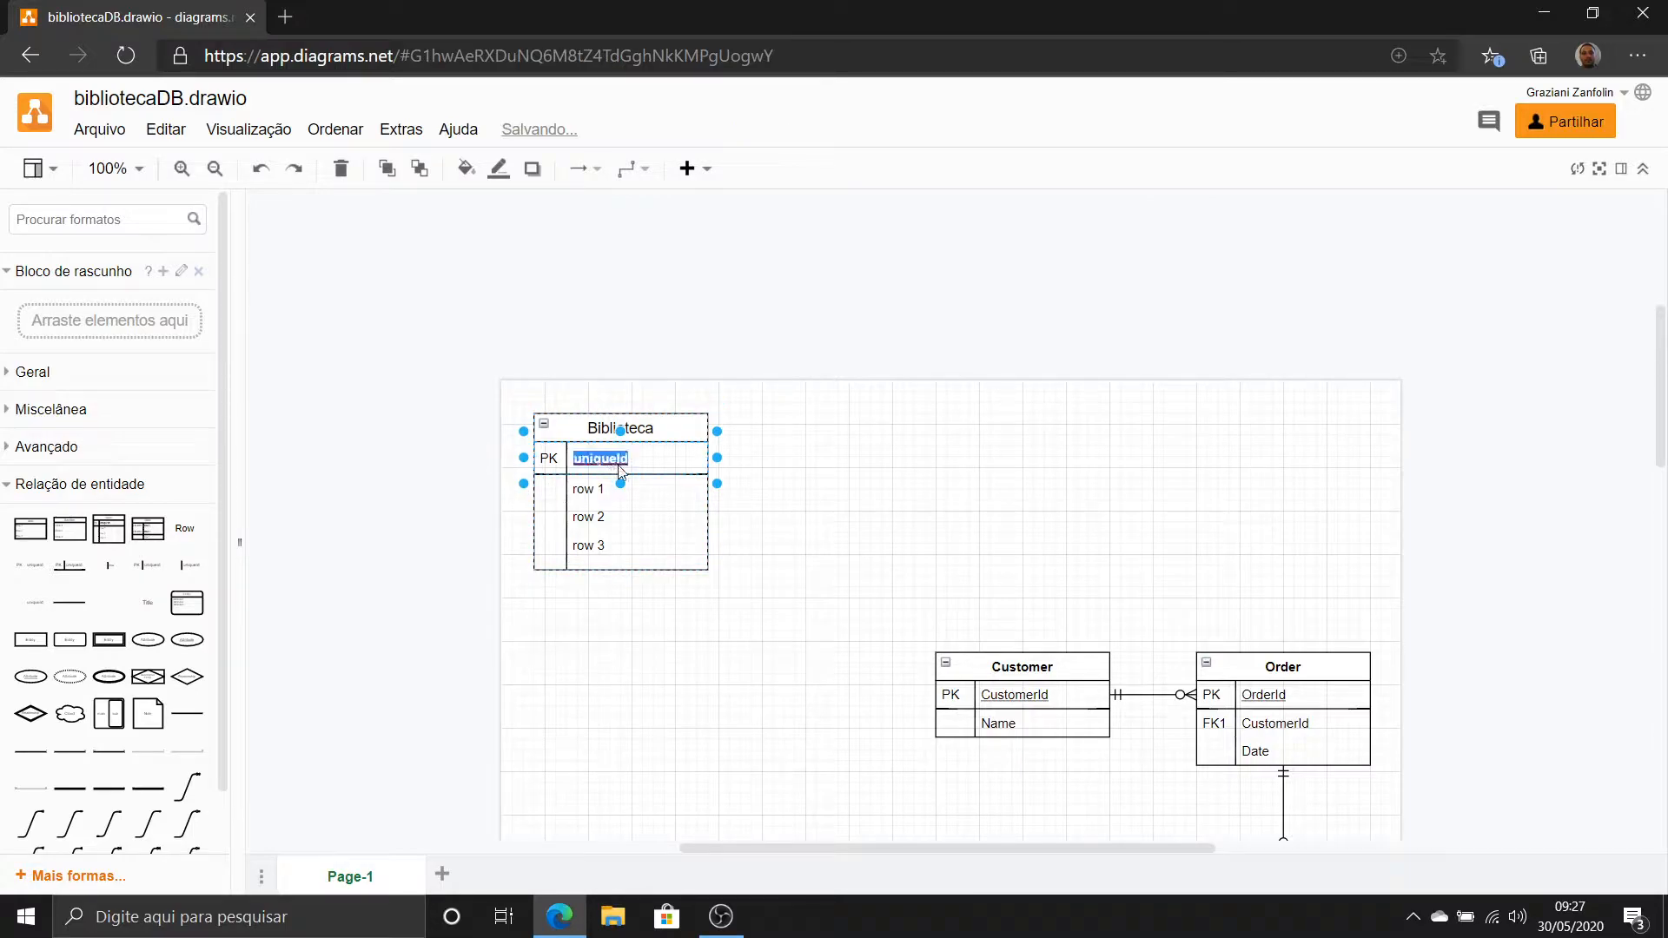
type("id")
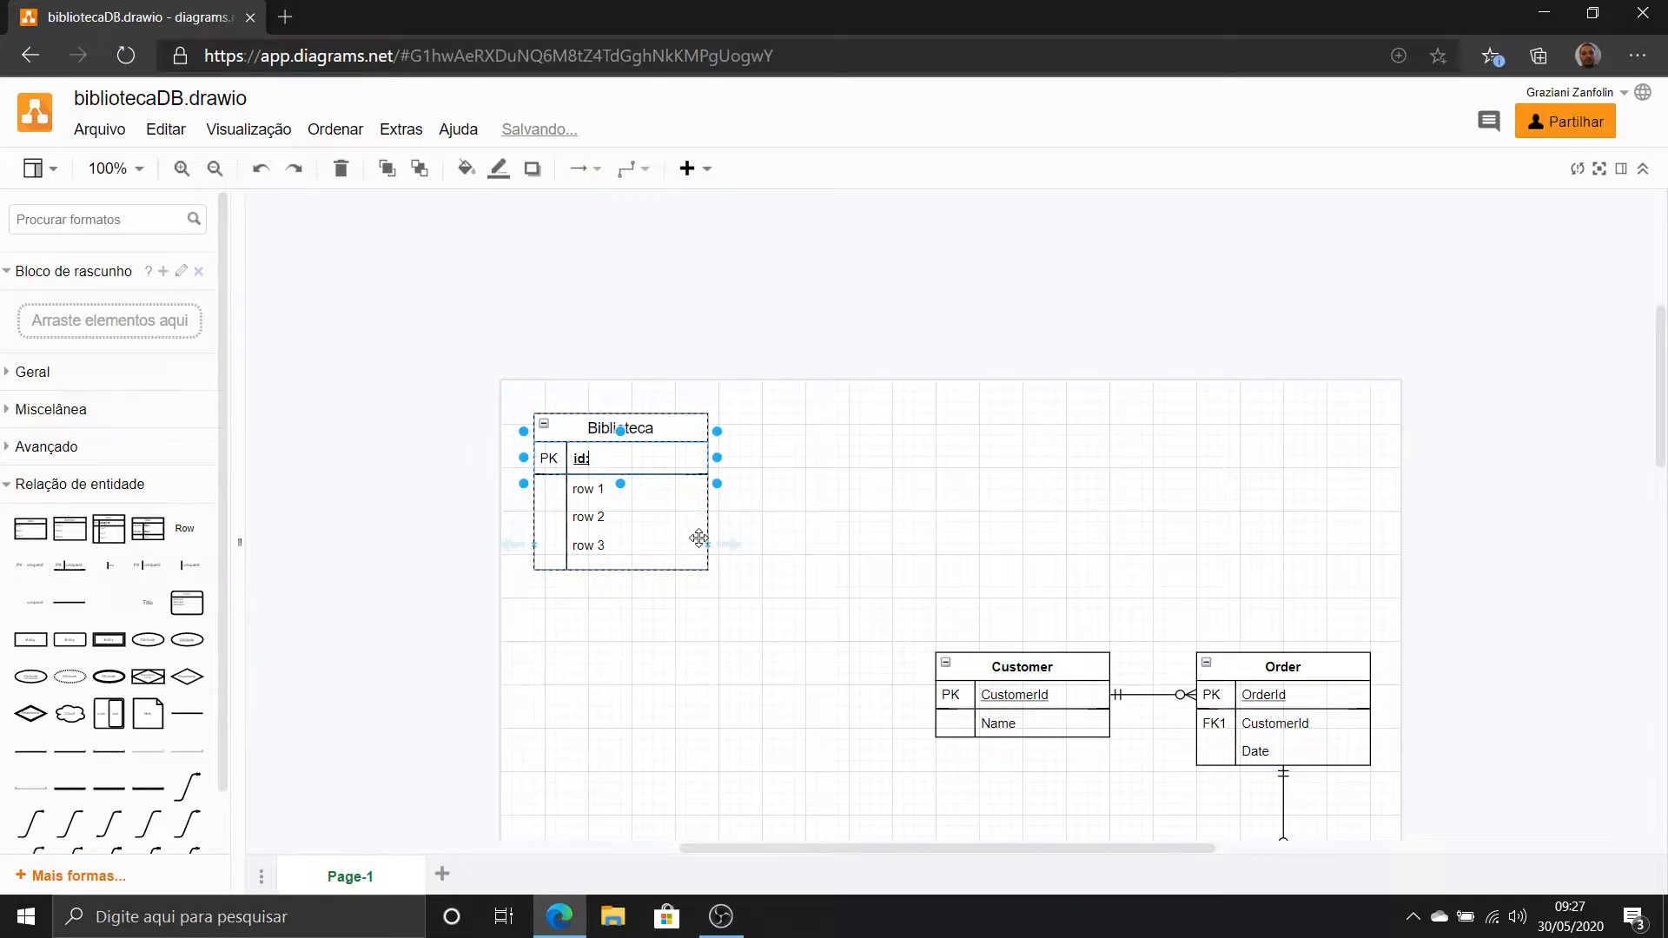
type(": Autonumber")
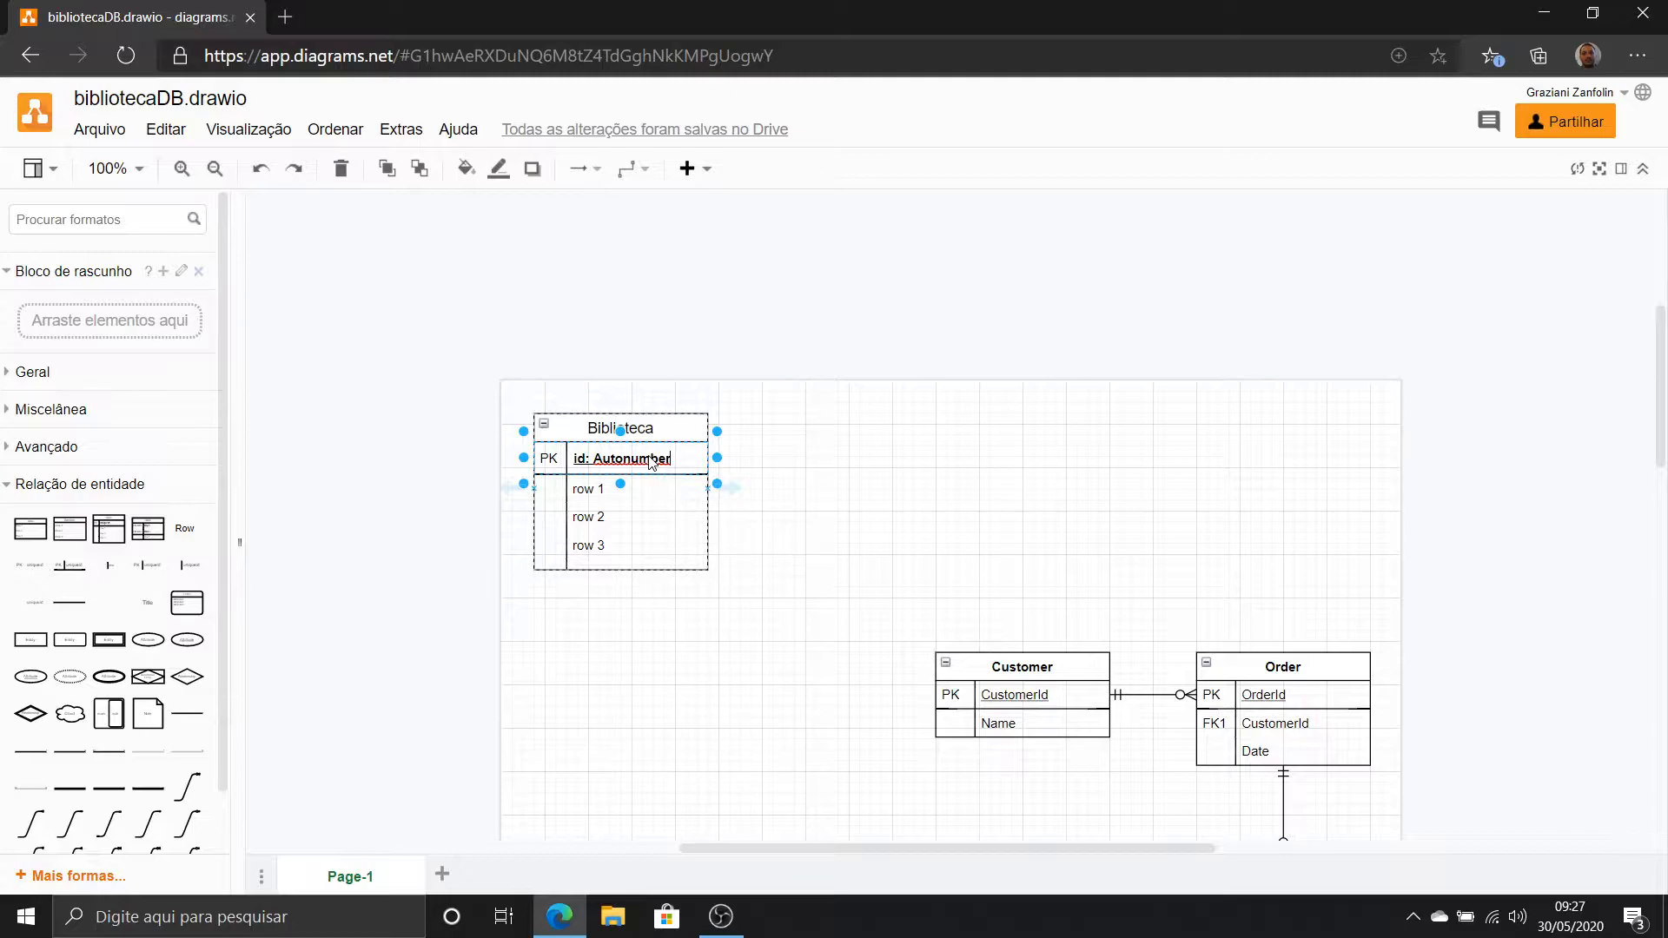
left_click(561, 677)
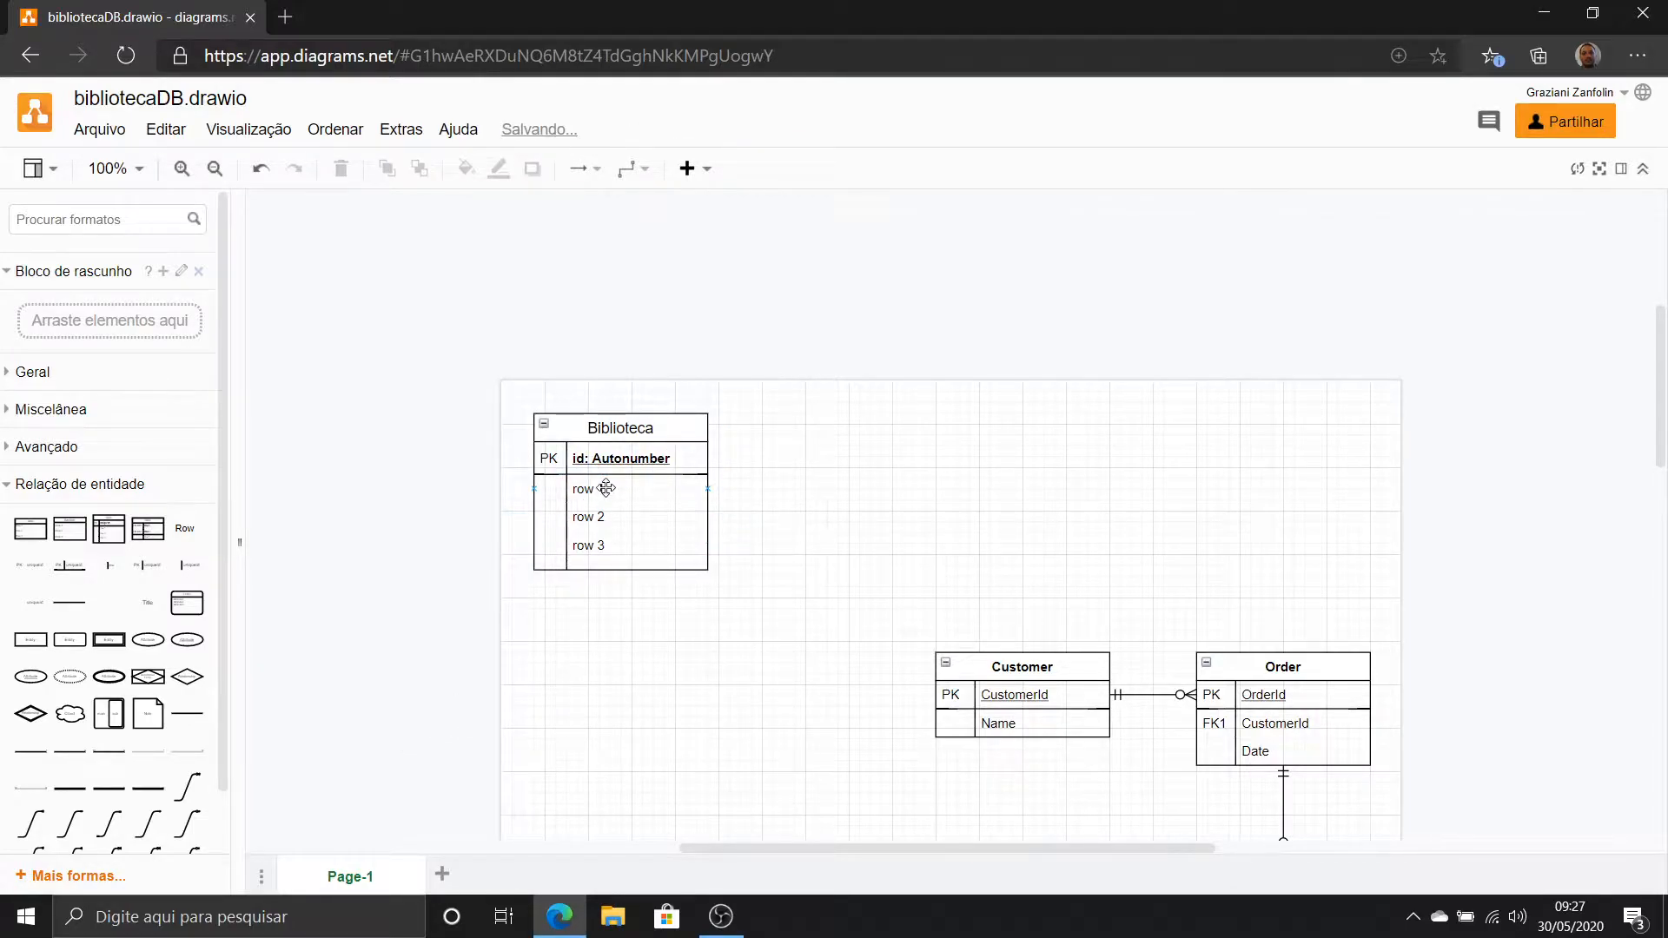
Rename the first attribute row below the Biblioteca primary key as bli_nome.
double_click(606, 488)
type("bli_nome")
left_click(594, 514)
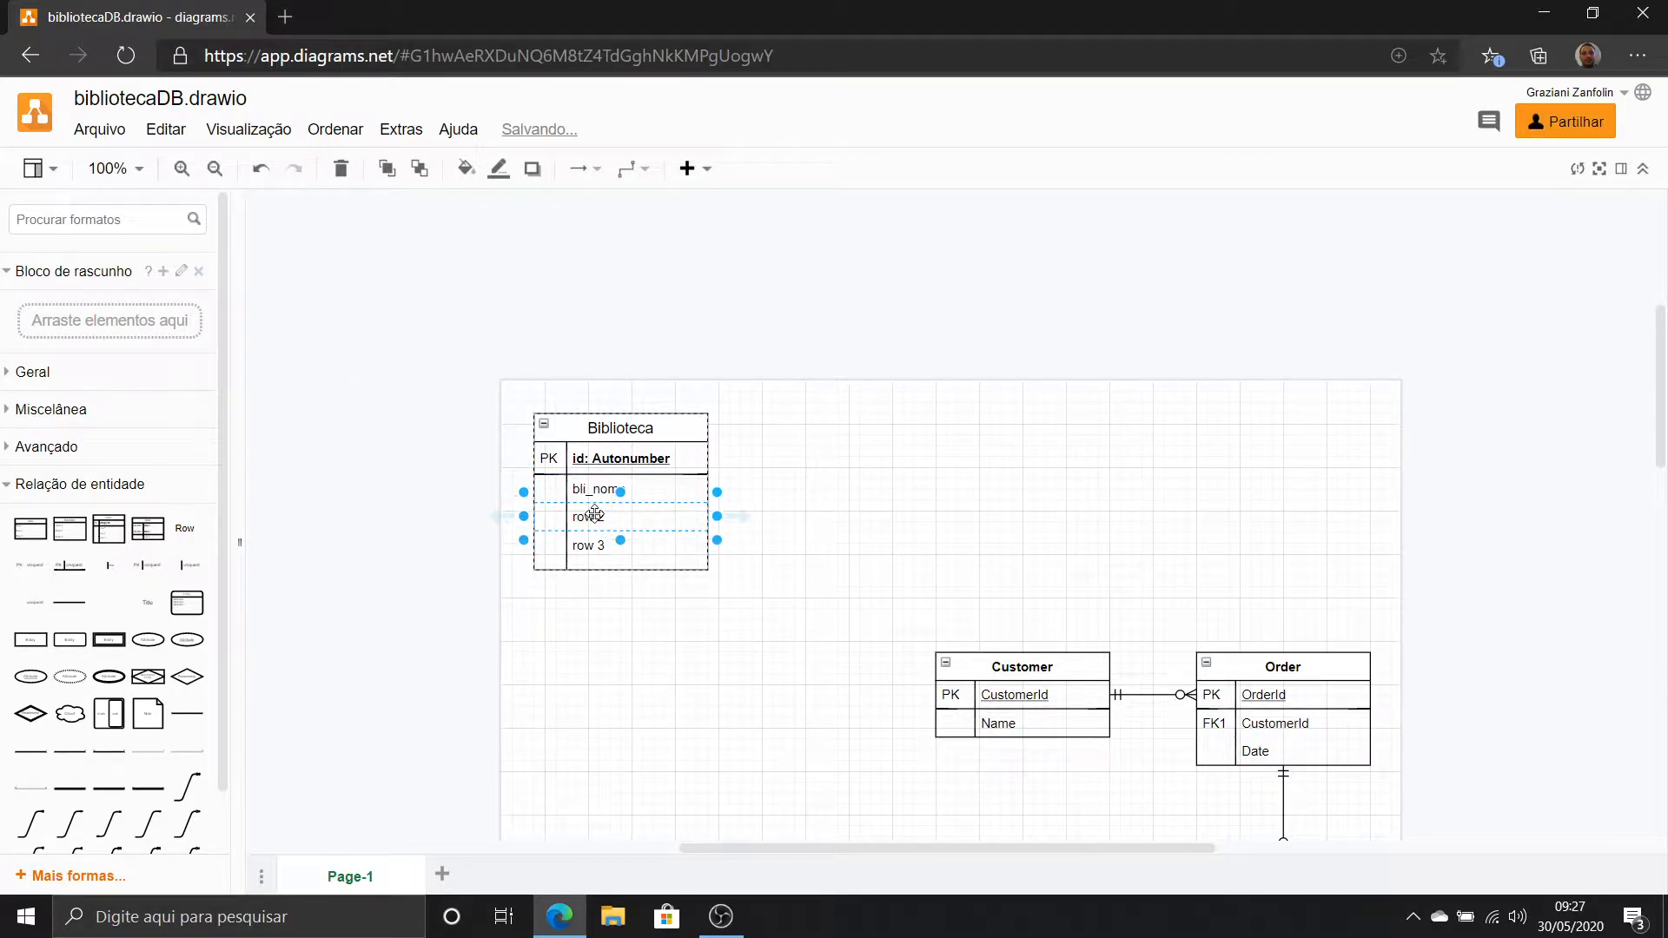
double_click(608, 512)
left_click(767, 604)
Append the data type to the bli_nome attribute so it reads "bli_nome: String(60)".
left_click(614, 484)
double_click(638, 486)
key("Escape")
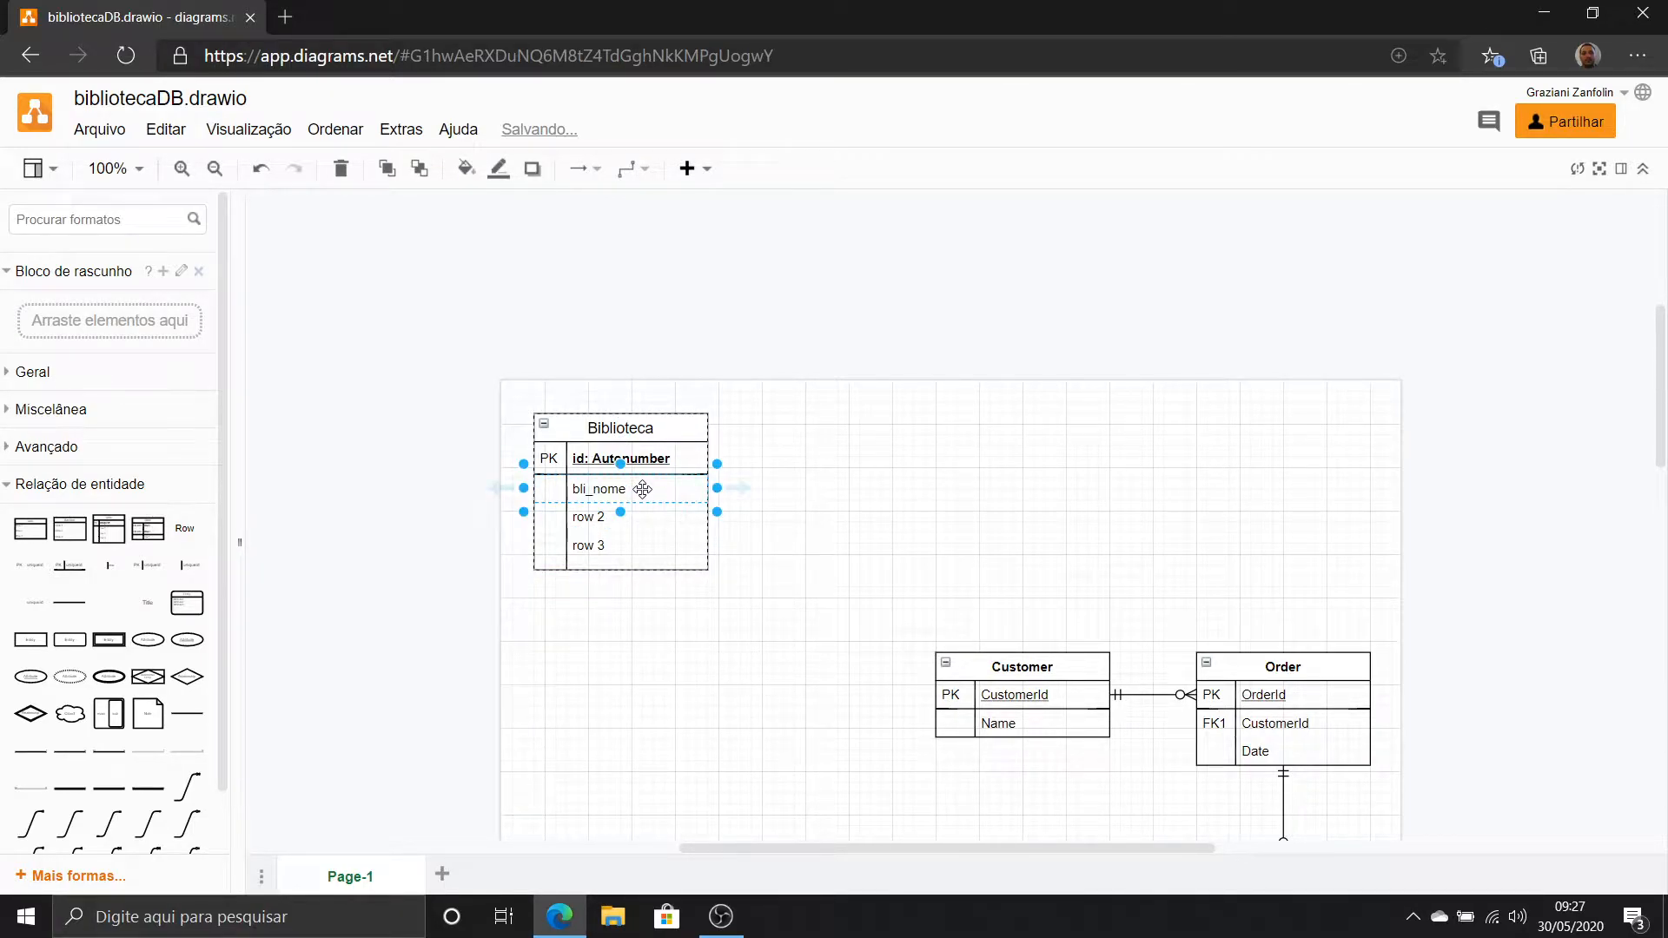
left_click(642, 488)
left_click(641, 487)
left_click(640, 487)
double_click(640, 486)
key("End")
type(": String")
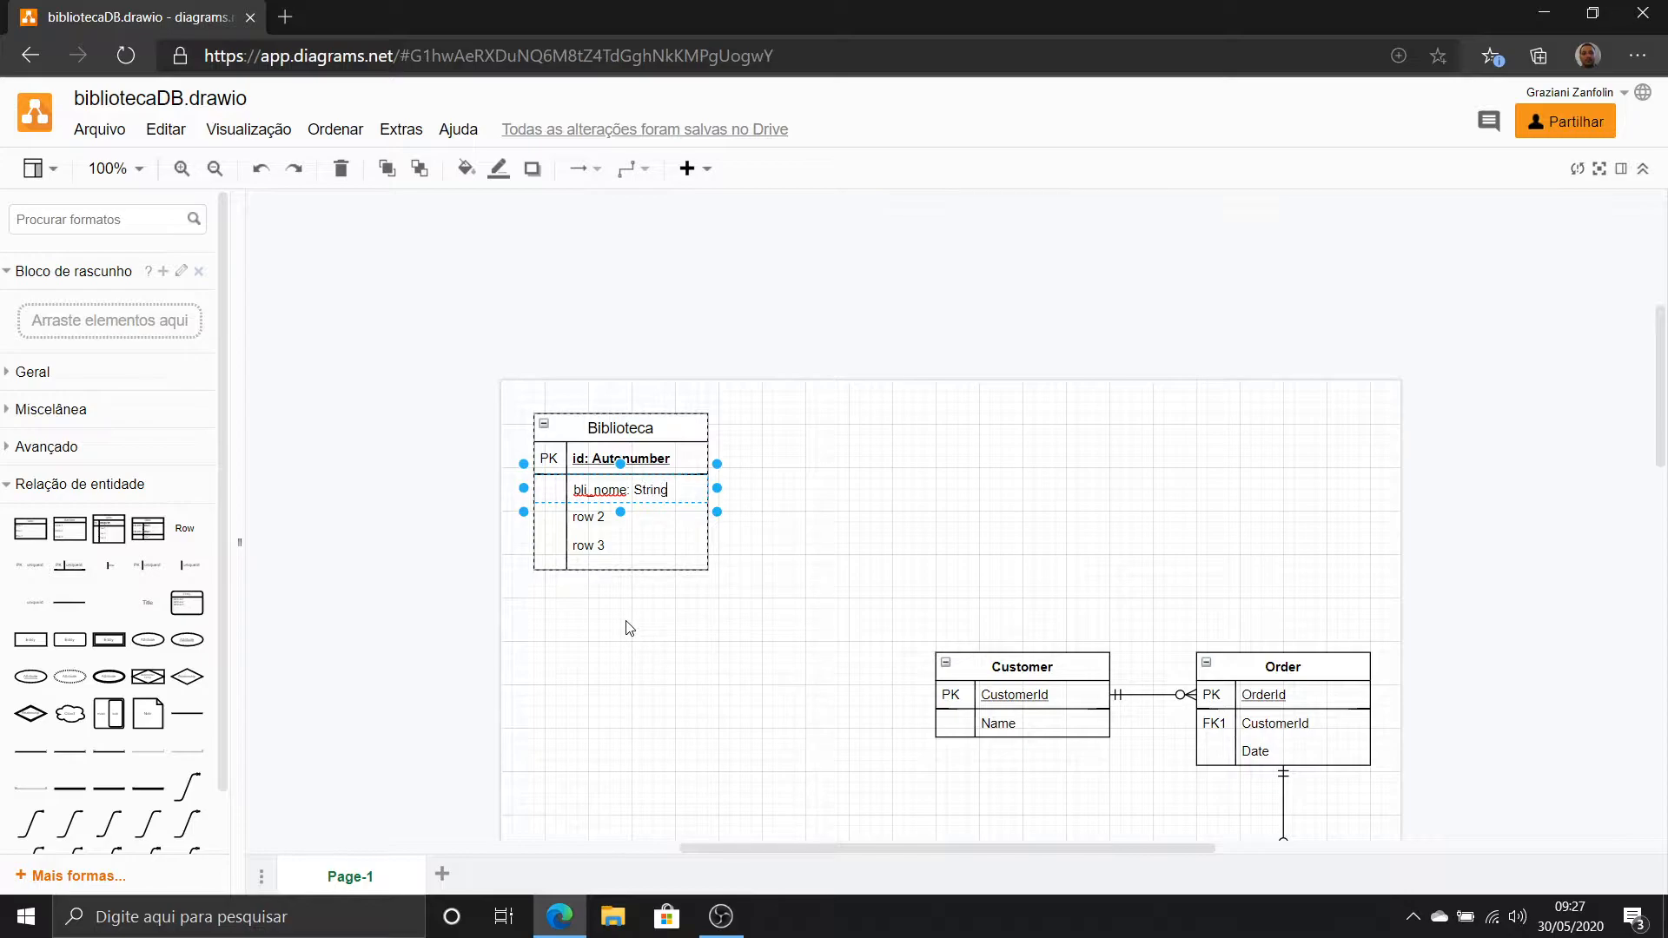
type("(60")
left_click(618, 643)
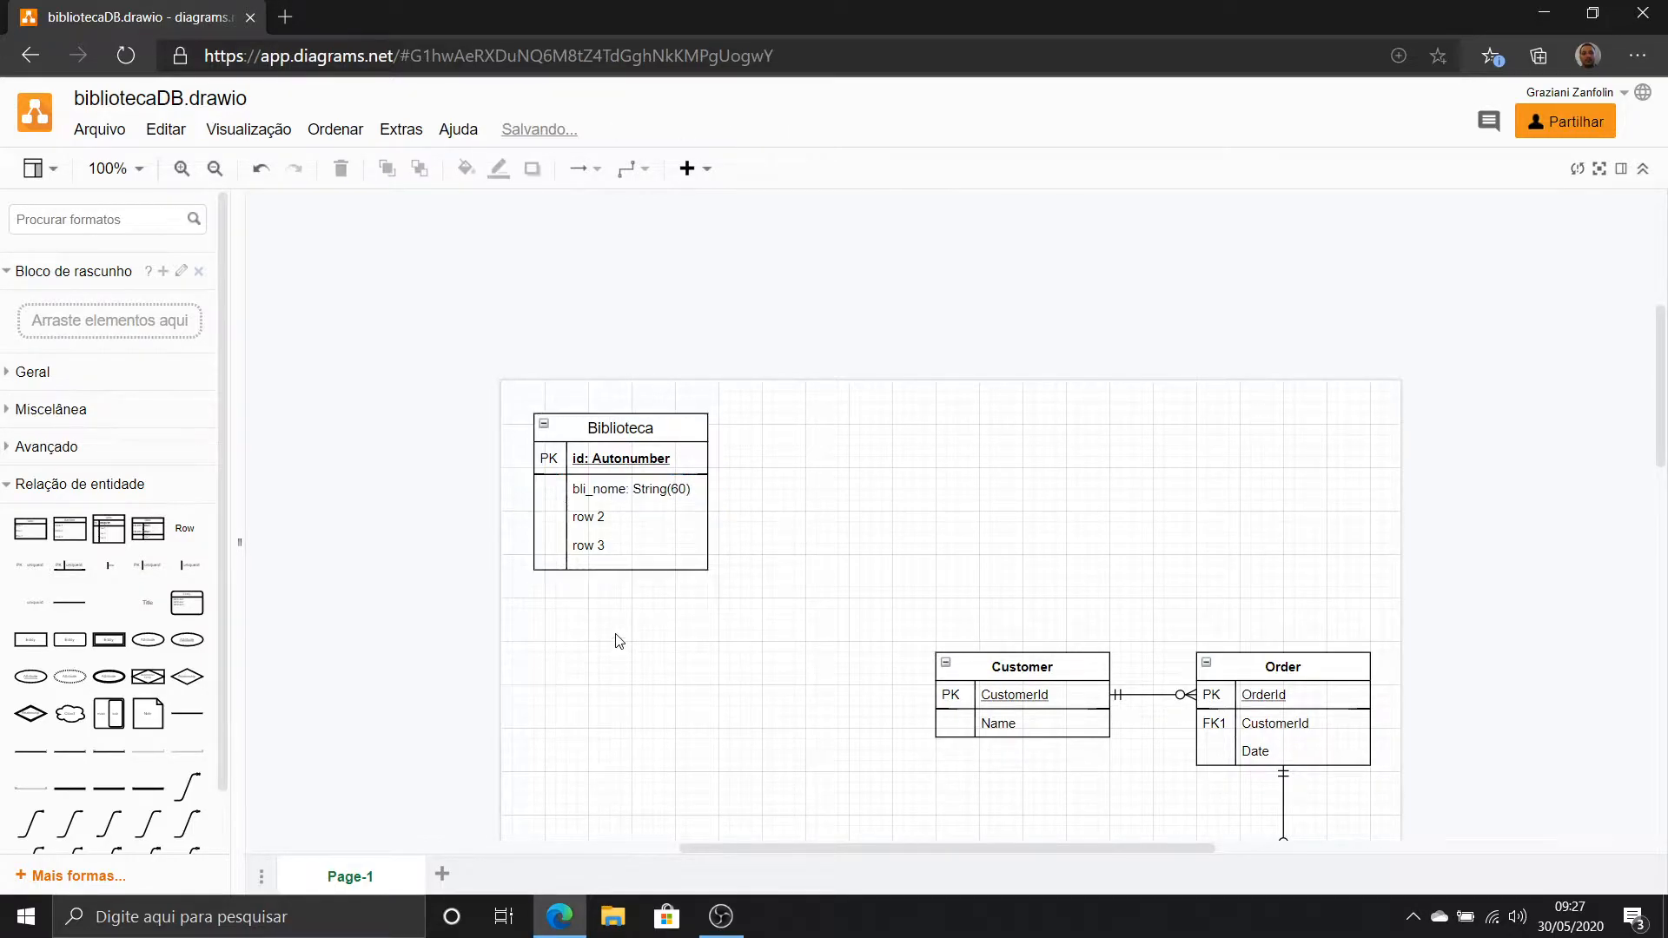
Replace the text of row 2 in the Biblioteca table with "created_at: Timestamp".
left_click(621, 522)
double_click(624, 521)
type("created_at: Da")
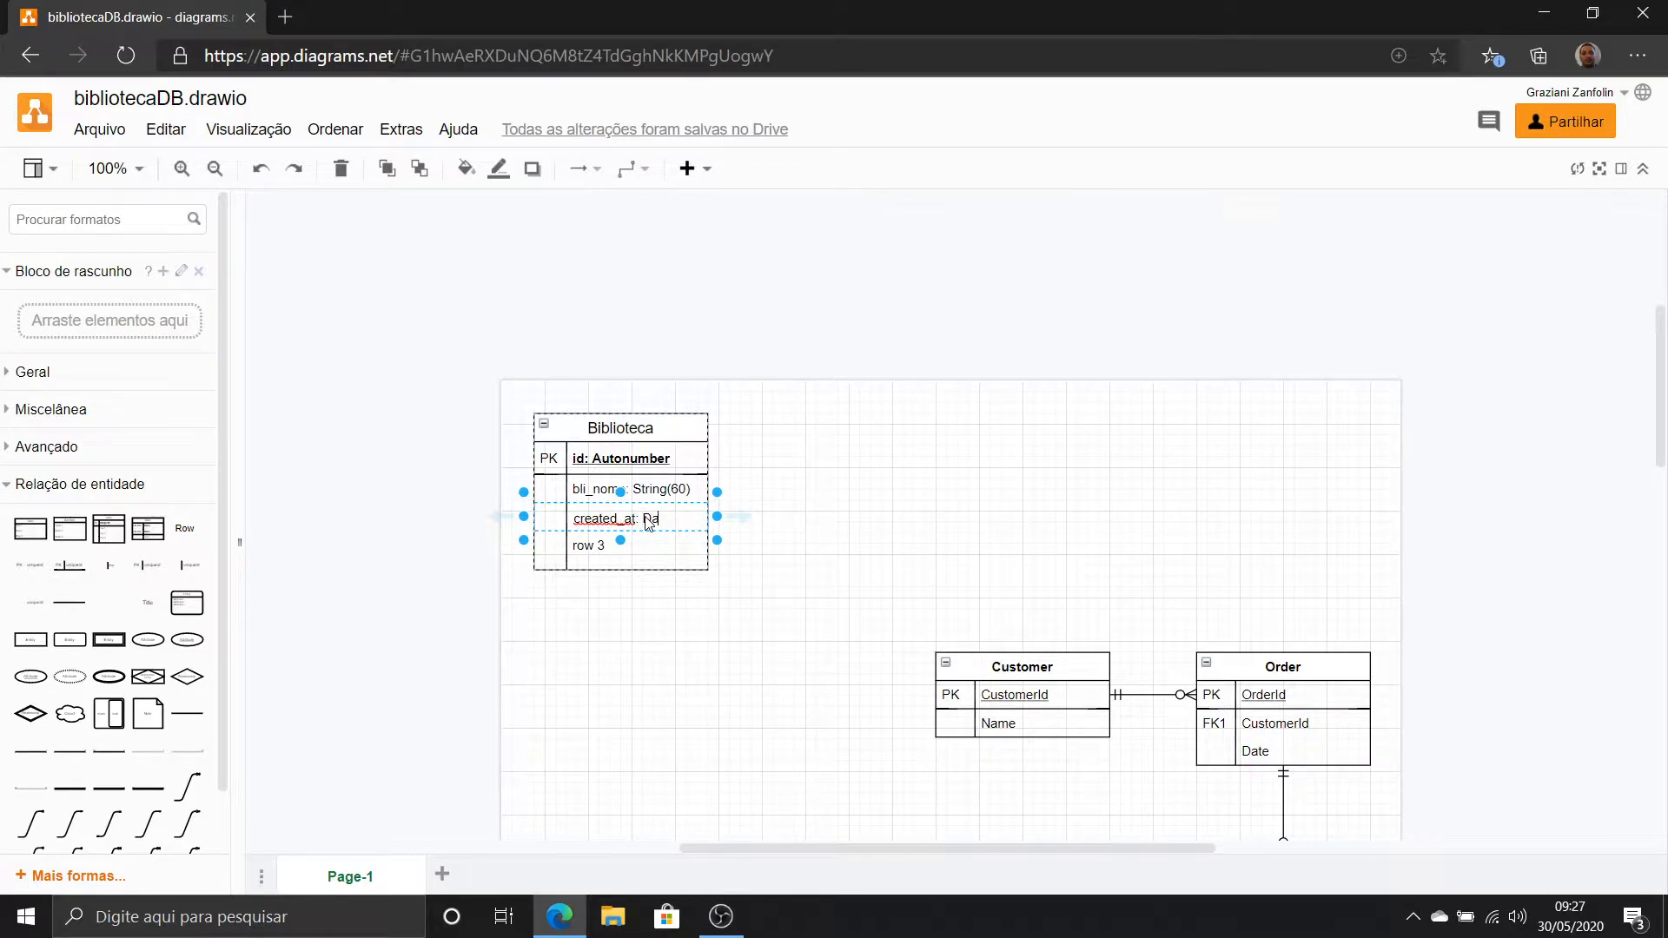
type("teTime")
key("BackSpace")
key("BackSpace")
key("BackSpace")
key("BackSpace")
key("BackSpace")
key("BackSpace")
type("Time")
key("BackSpace")
key("BackSpace")
type("u")
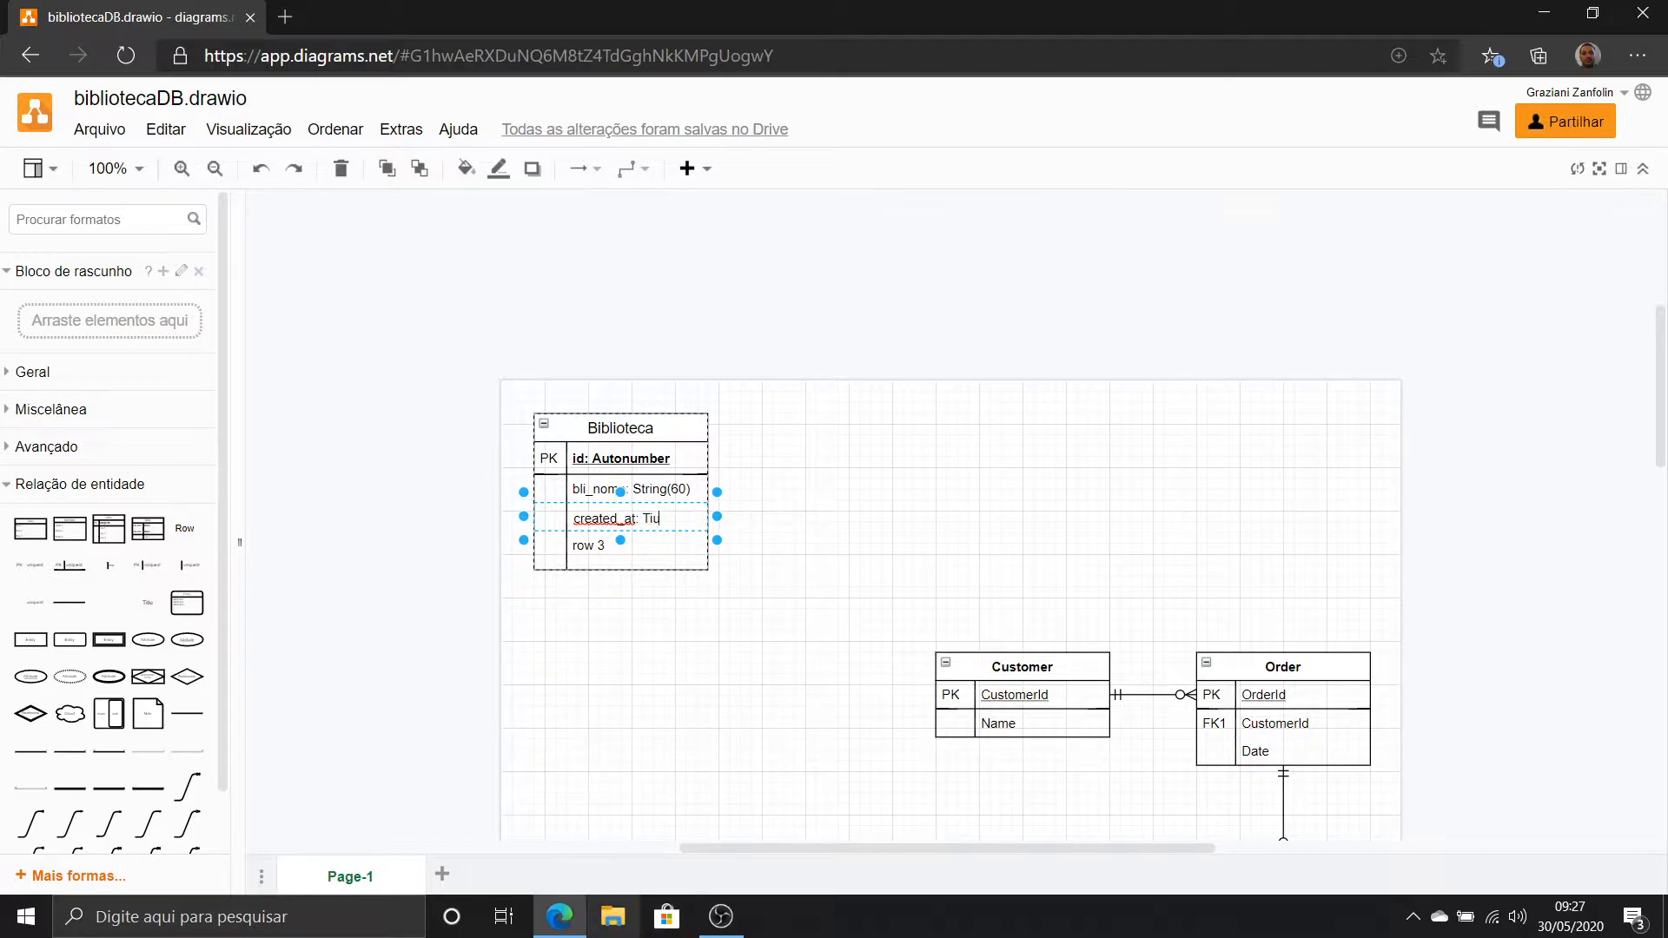
key("BackSpace")
type("mes")
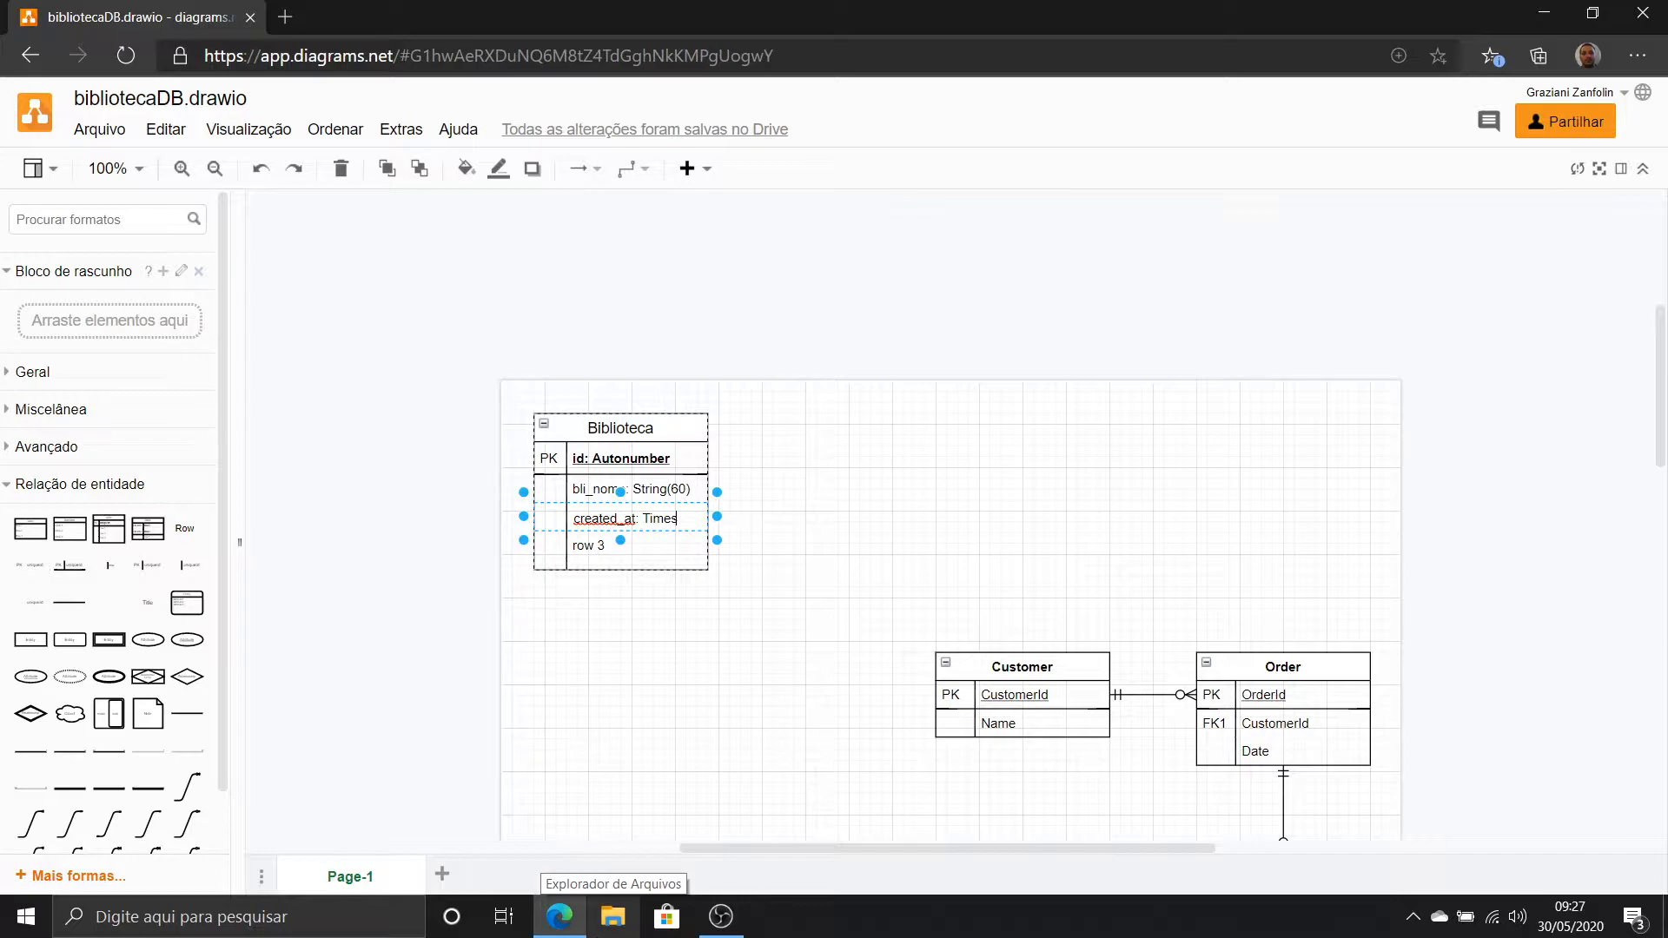
type("tamp")
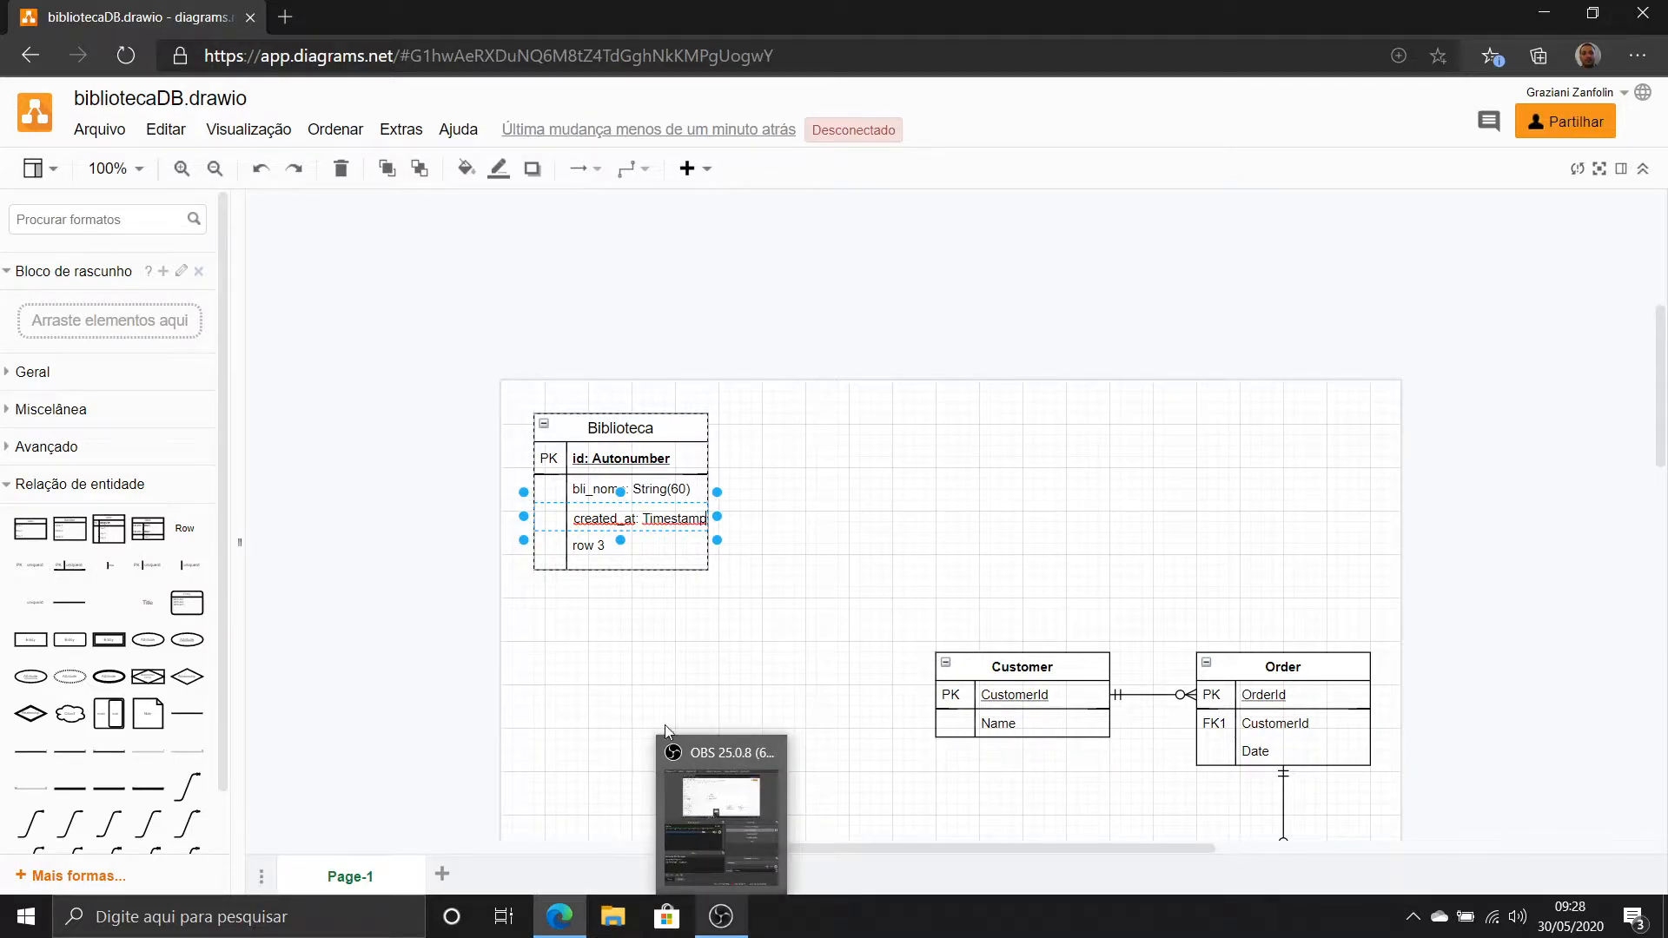
Replace the text of row 3 in the Biblioteca table with "updated_at: Timestamp".
left_click(602, 546)
double_click(602, 546)
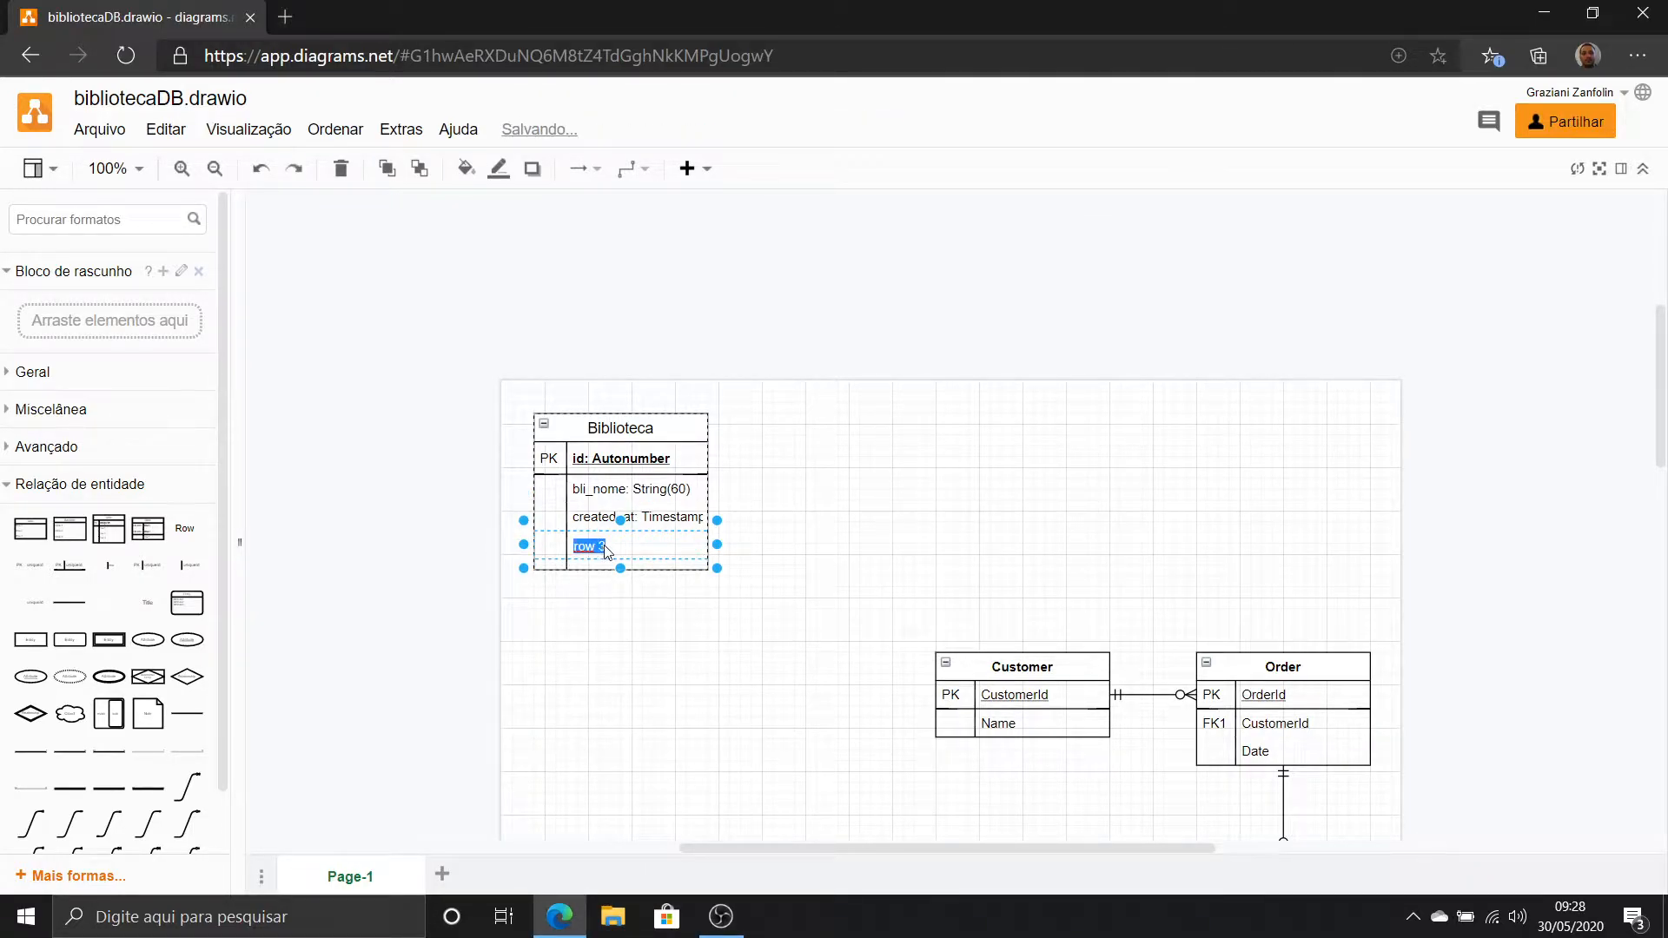
type("updated_at: Timespamp")
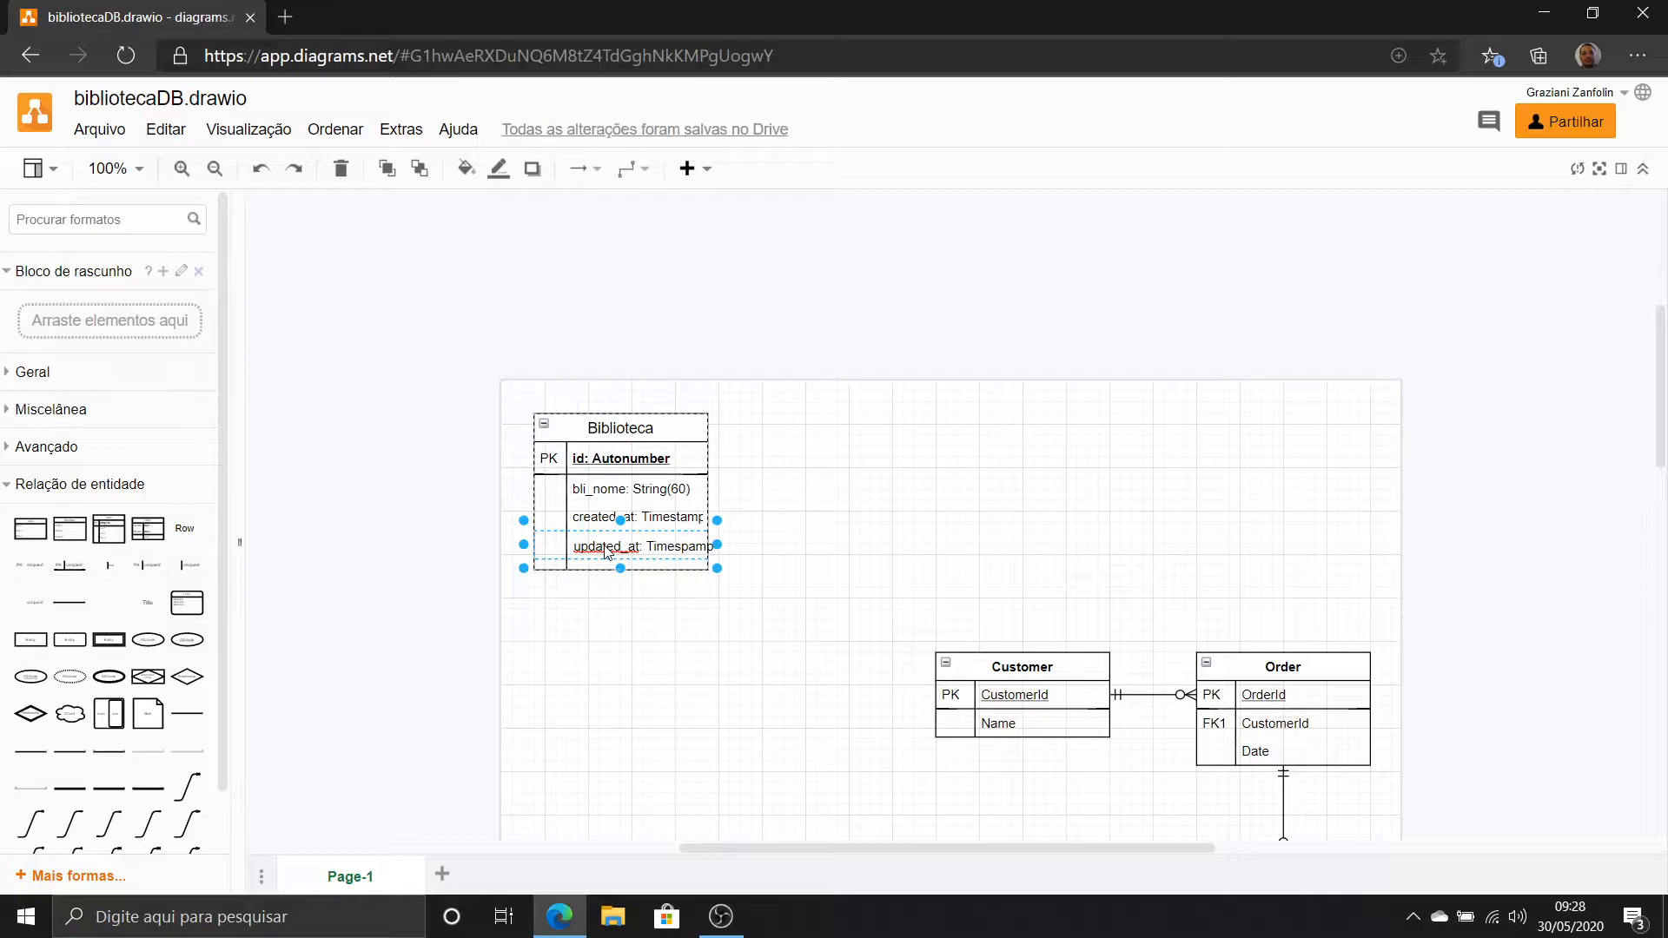
key("BackSpace")
key("BackSpace")
key("BackSpace")
key("BackSpace")
type("tamp")
left_click(708, 574)
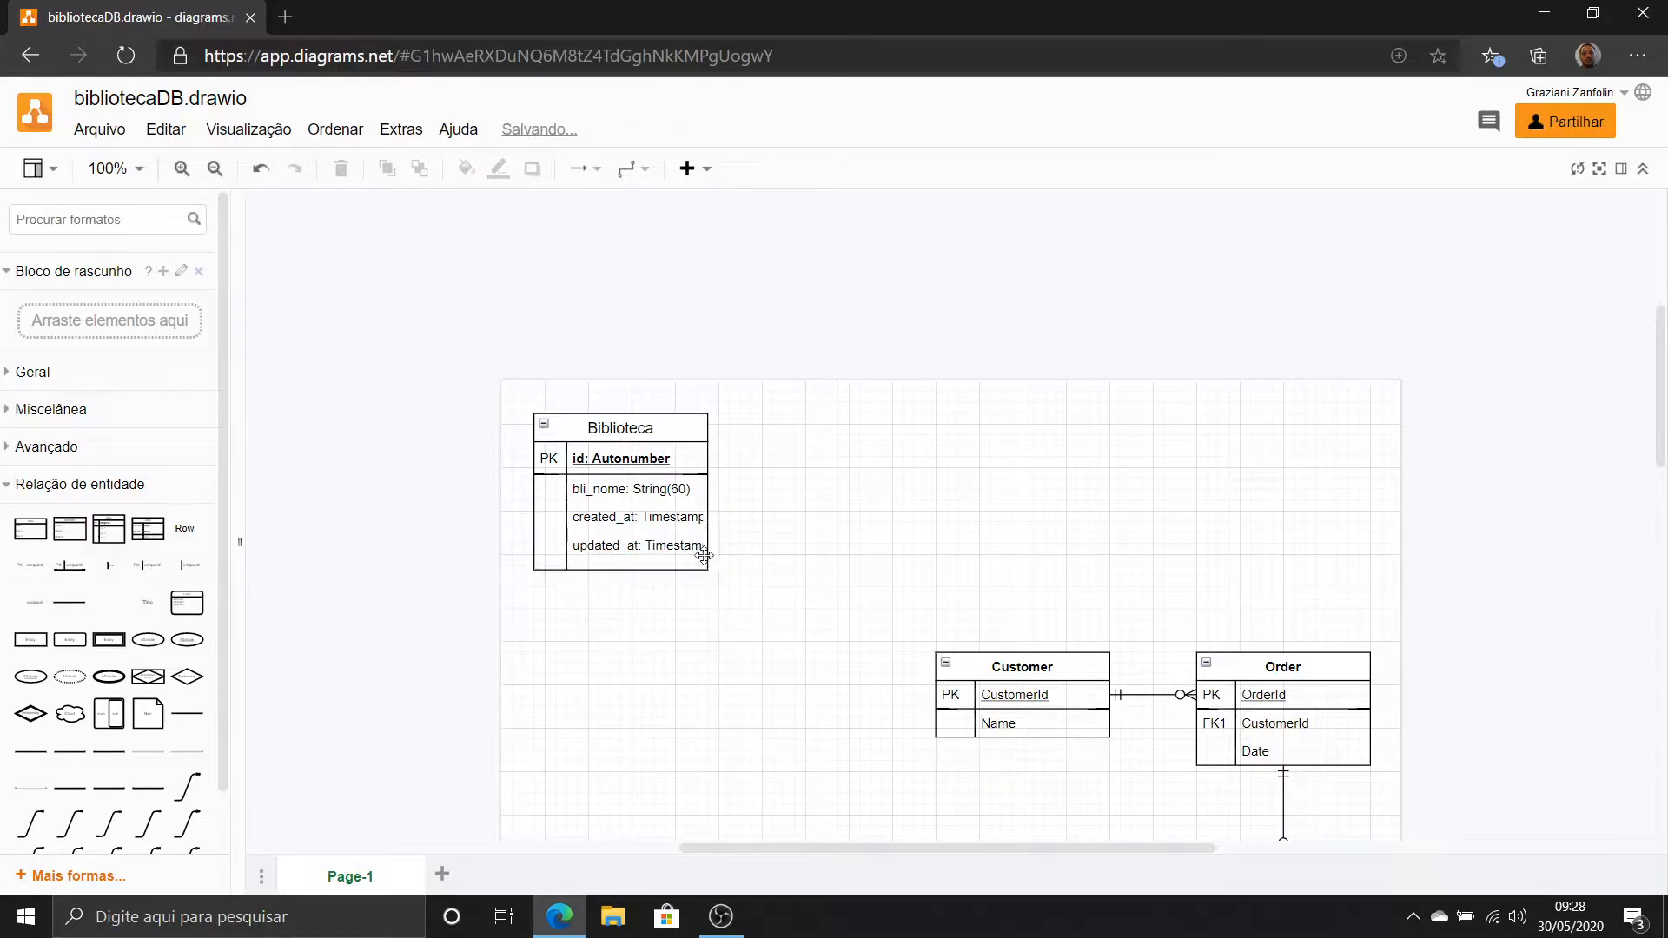
Widen the Biblioteca table toward the right so the Timestamp attribute texts fit inside it.
left_click(710, 463)
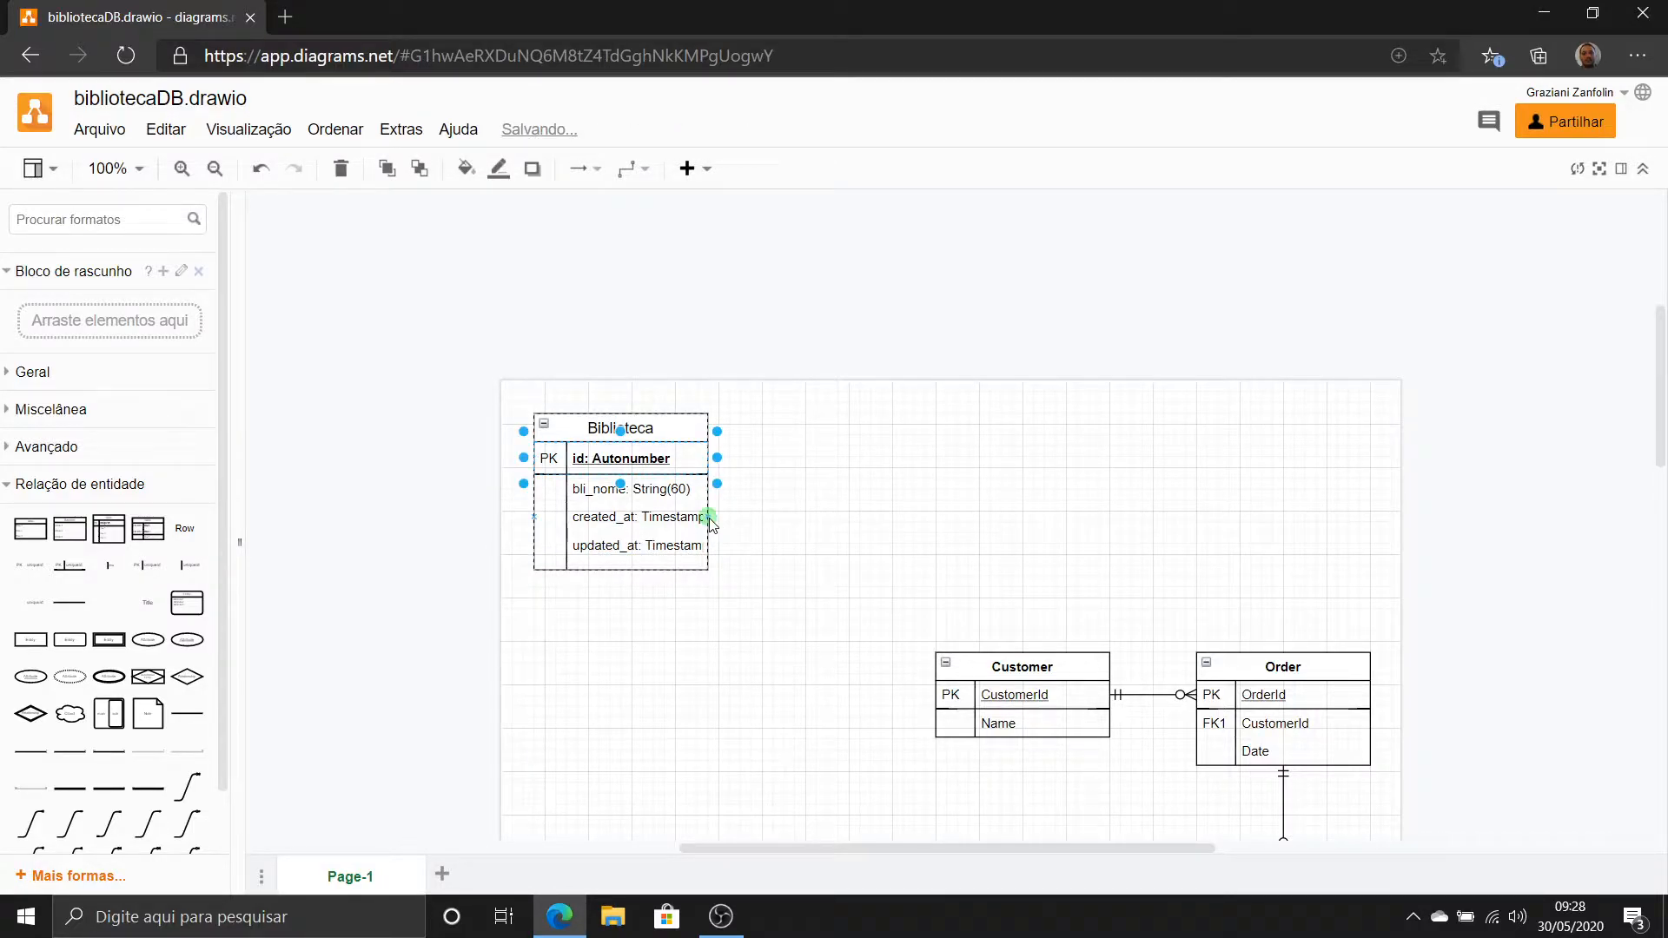
left_click(656, 412)
left_click_drag(707, 491, 751, 488)
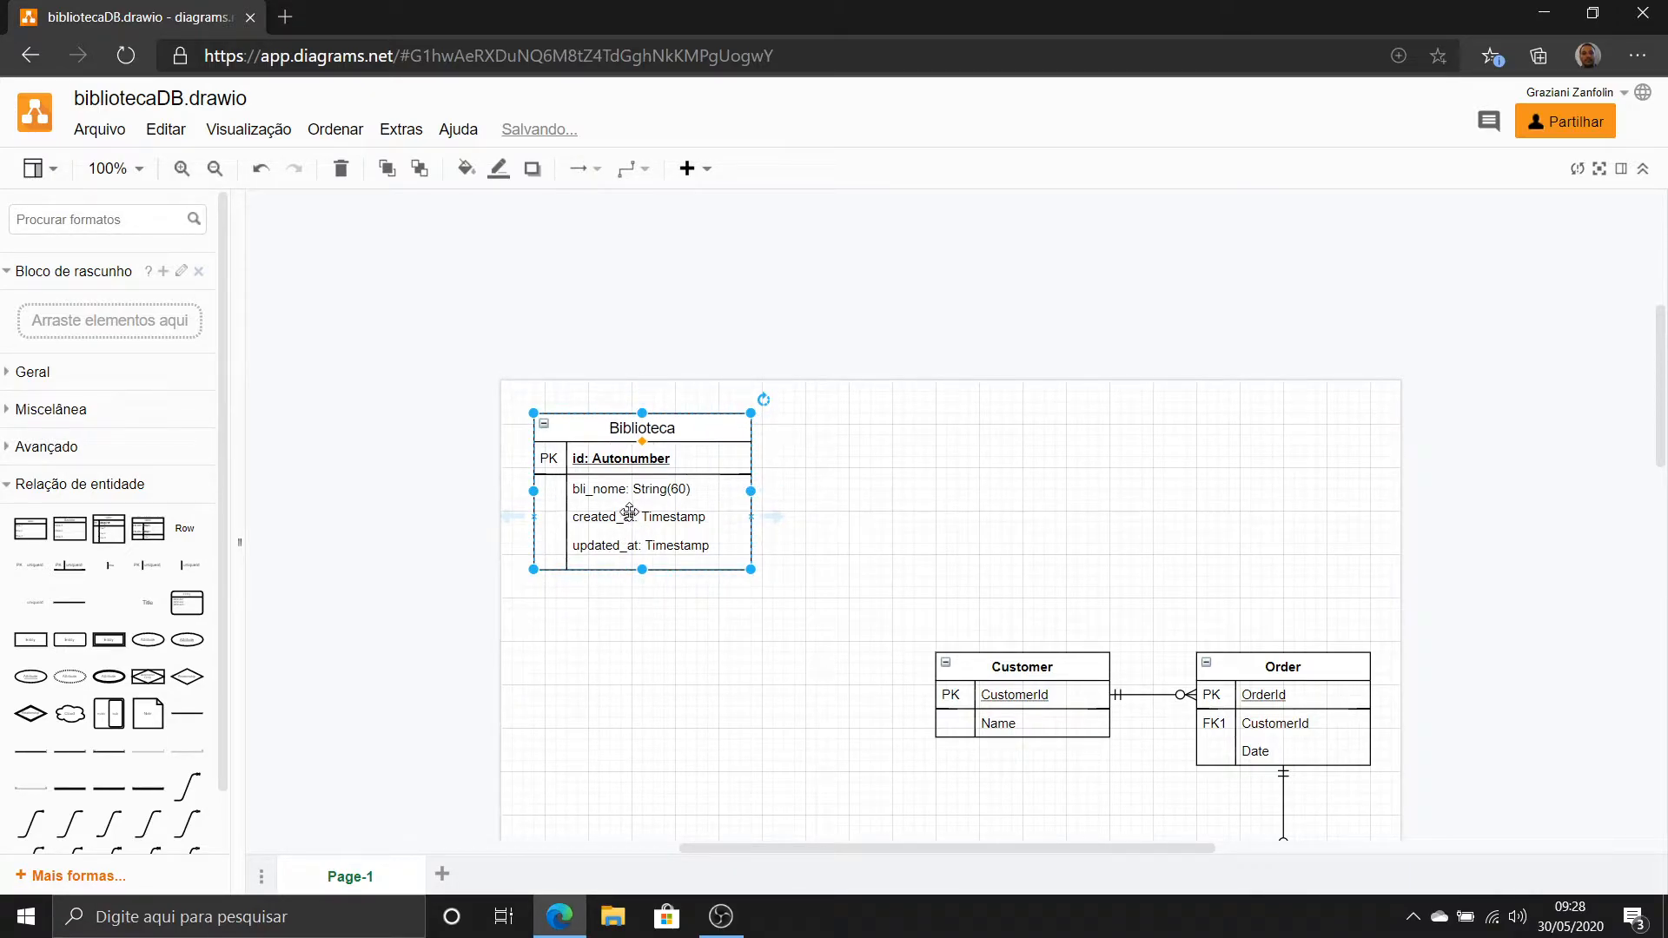
Duplicate the created_at attribute row within the Biblioteca table.
left_click(661, 547)
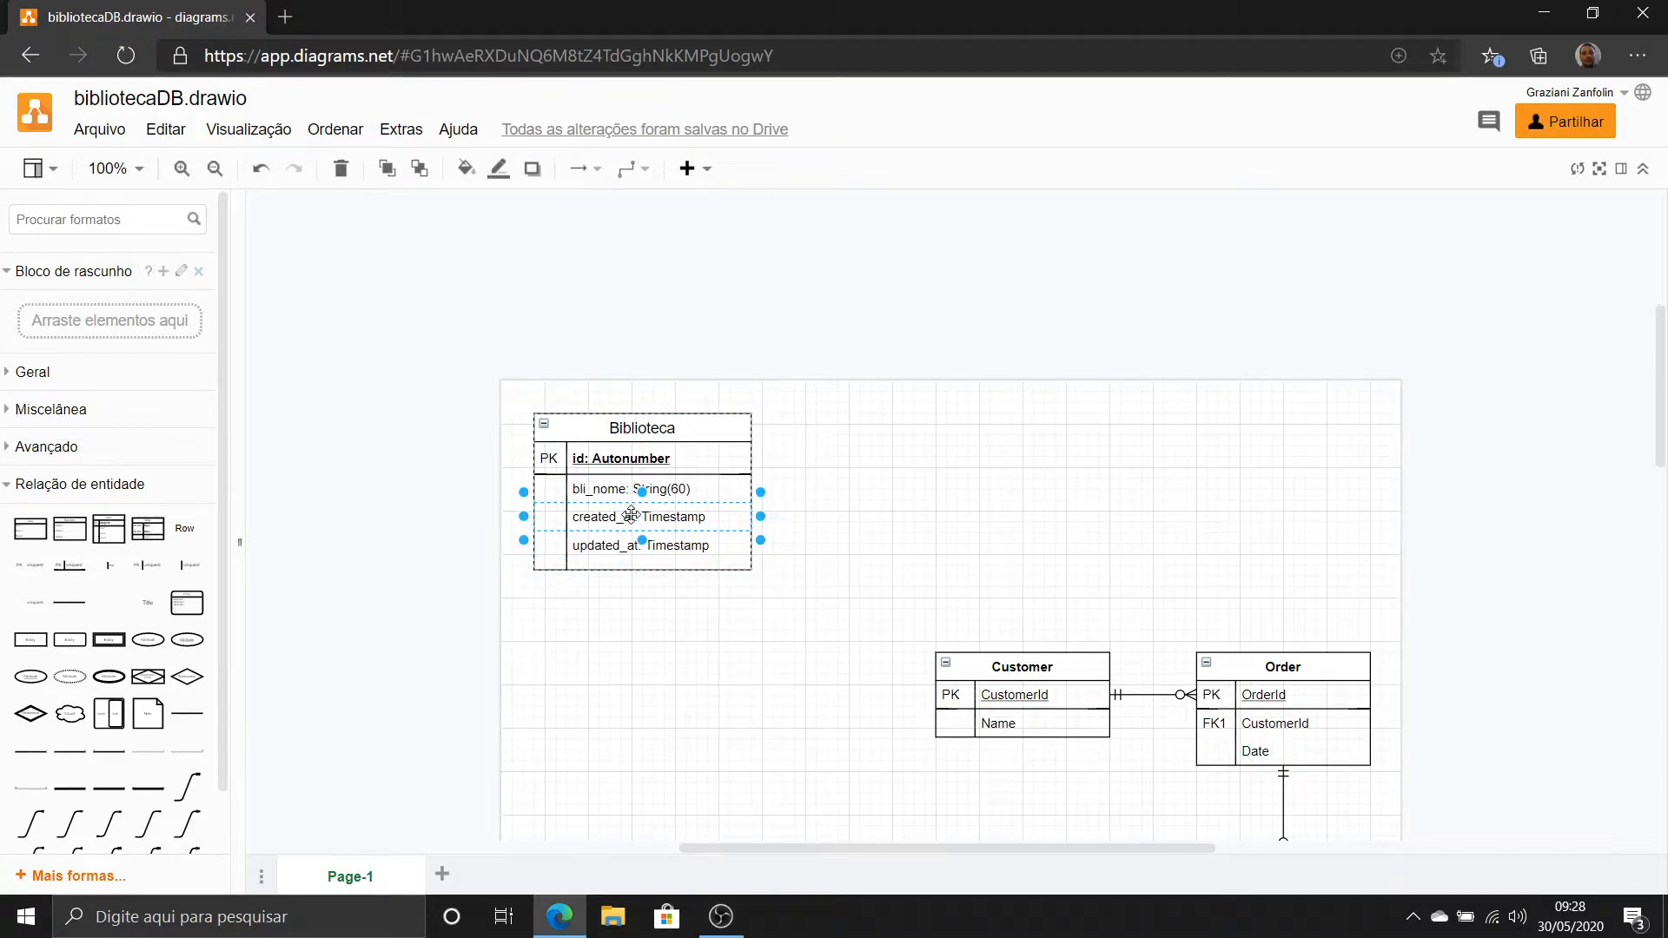
right_click(633, 507)
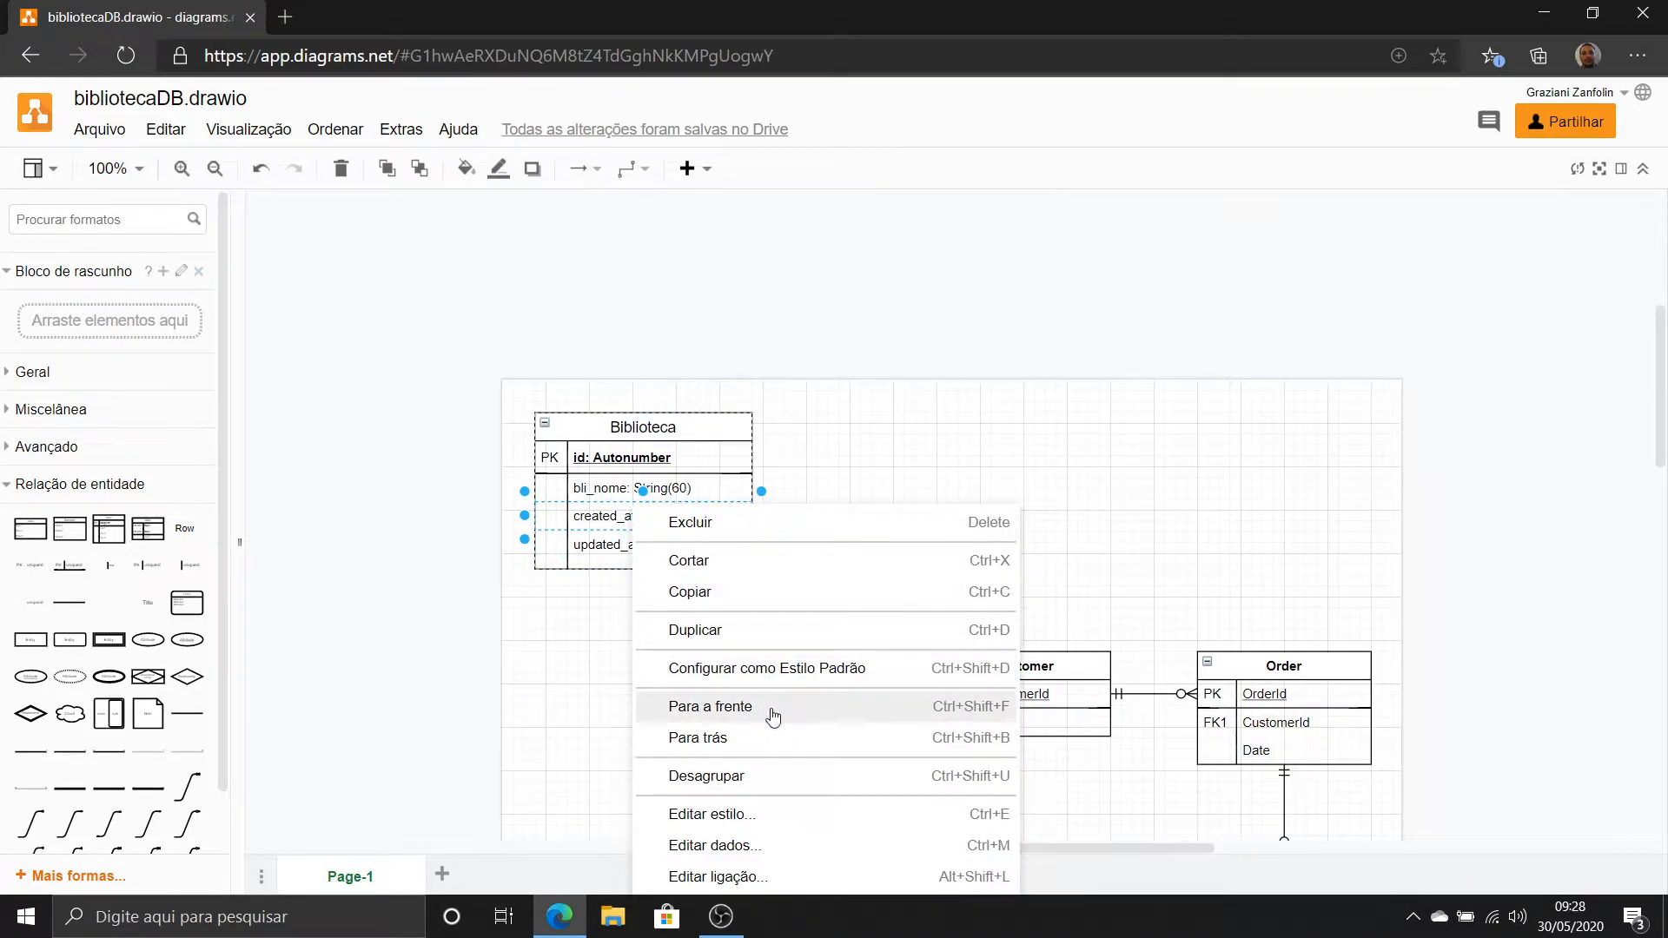
left_click(767, 630)
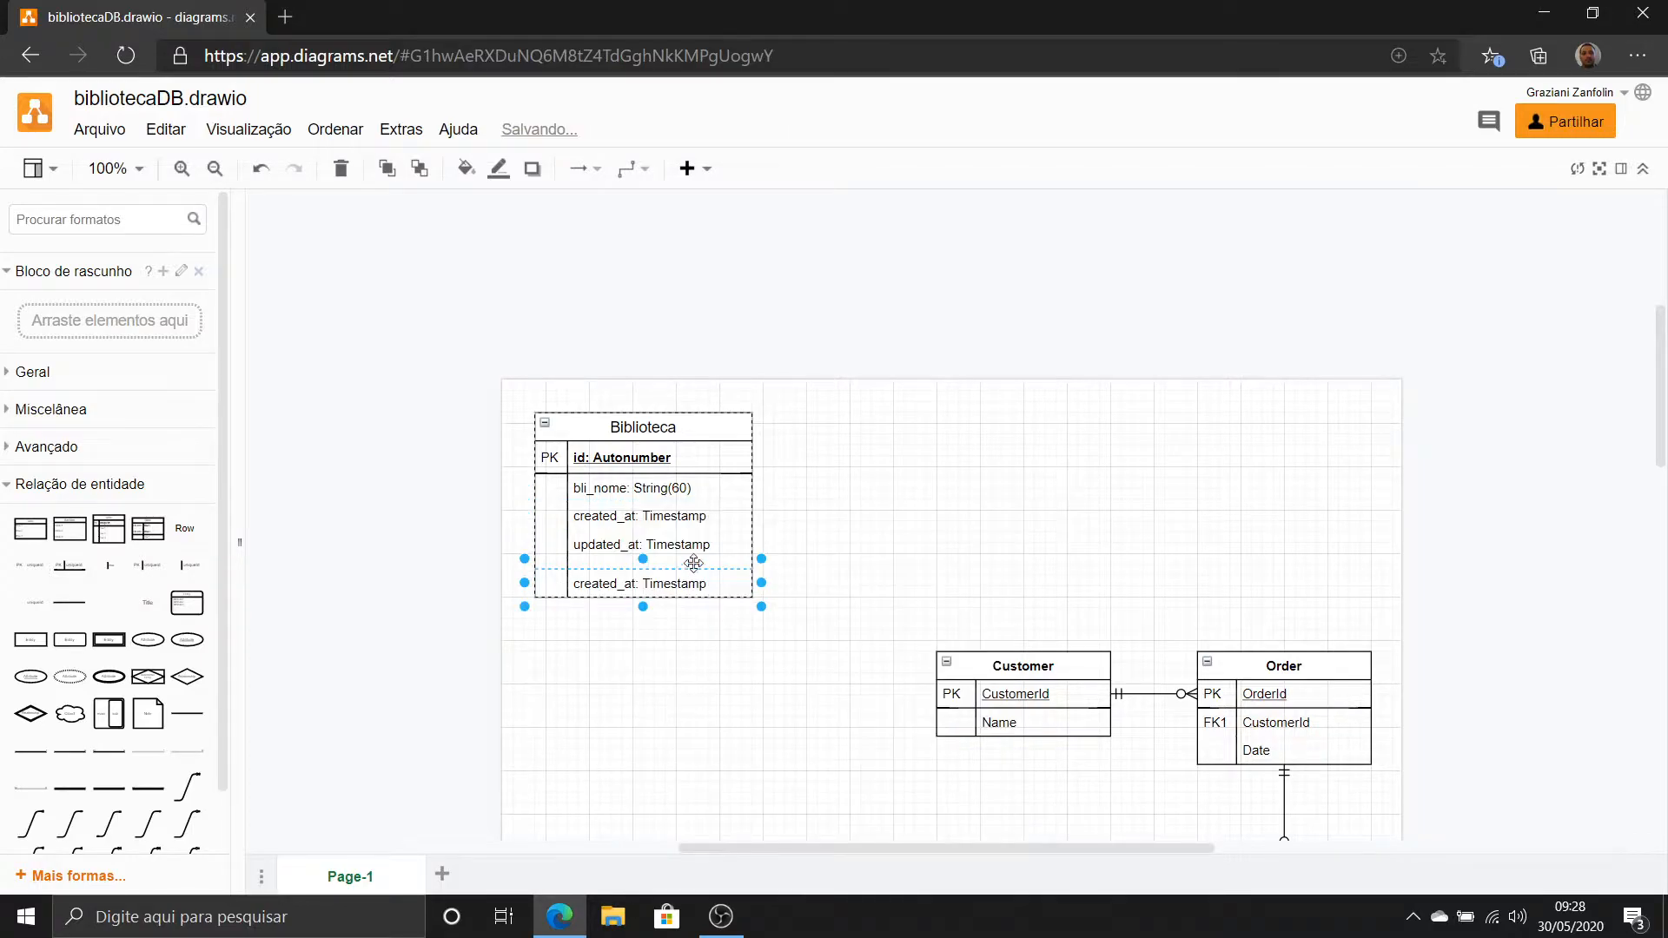
Duplicate the updated_at row in the Biblioteca table and replace the upper created_at row's text with "bli_login: String(10)".
right_click(680, 548)
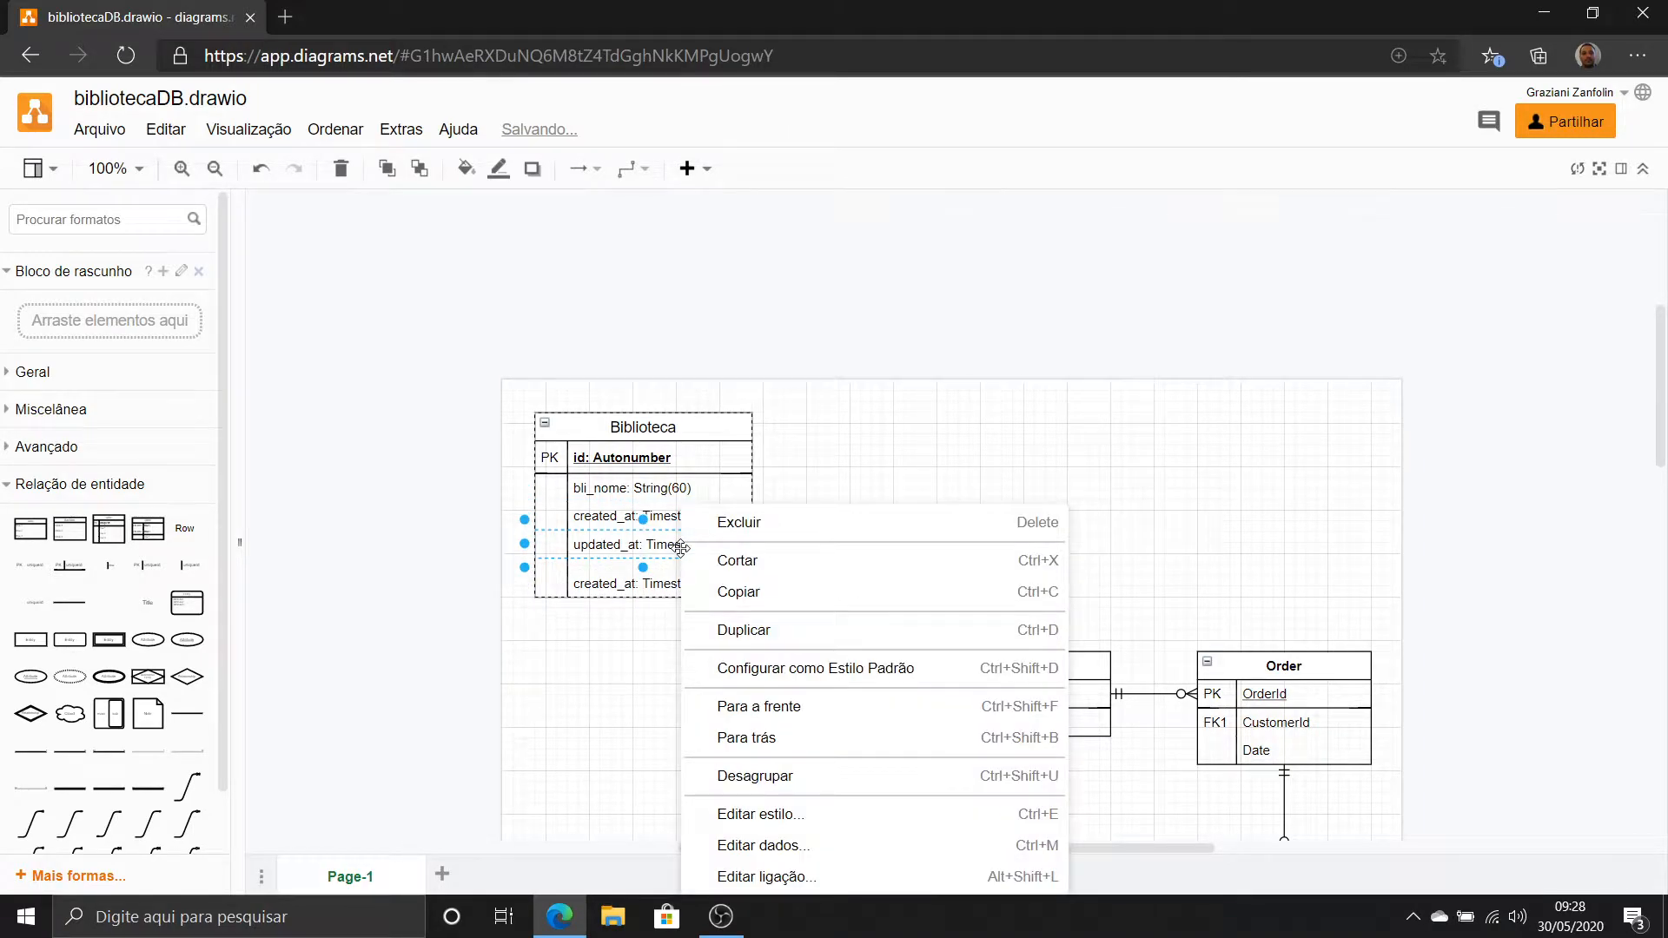
left_click(787, 630)
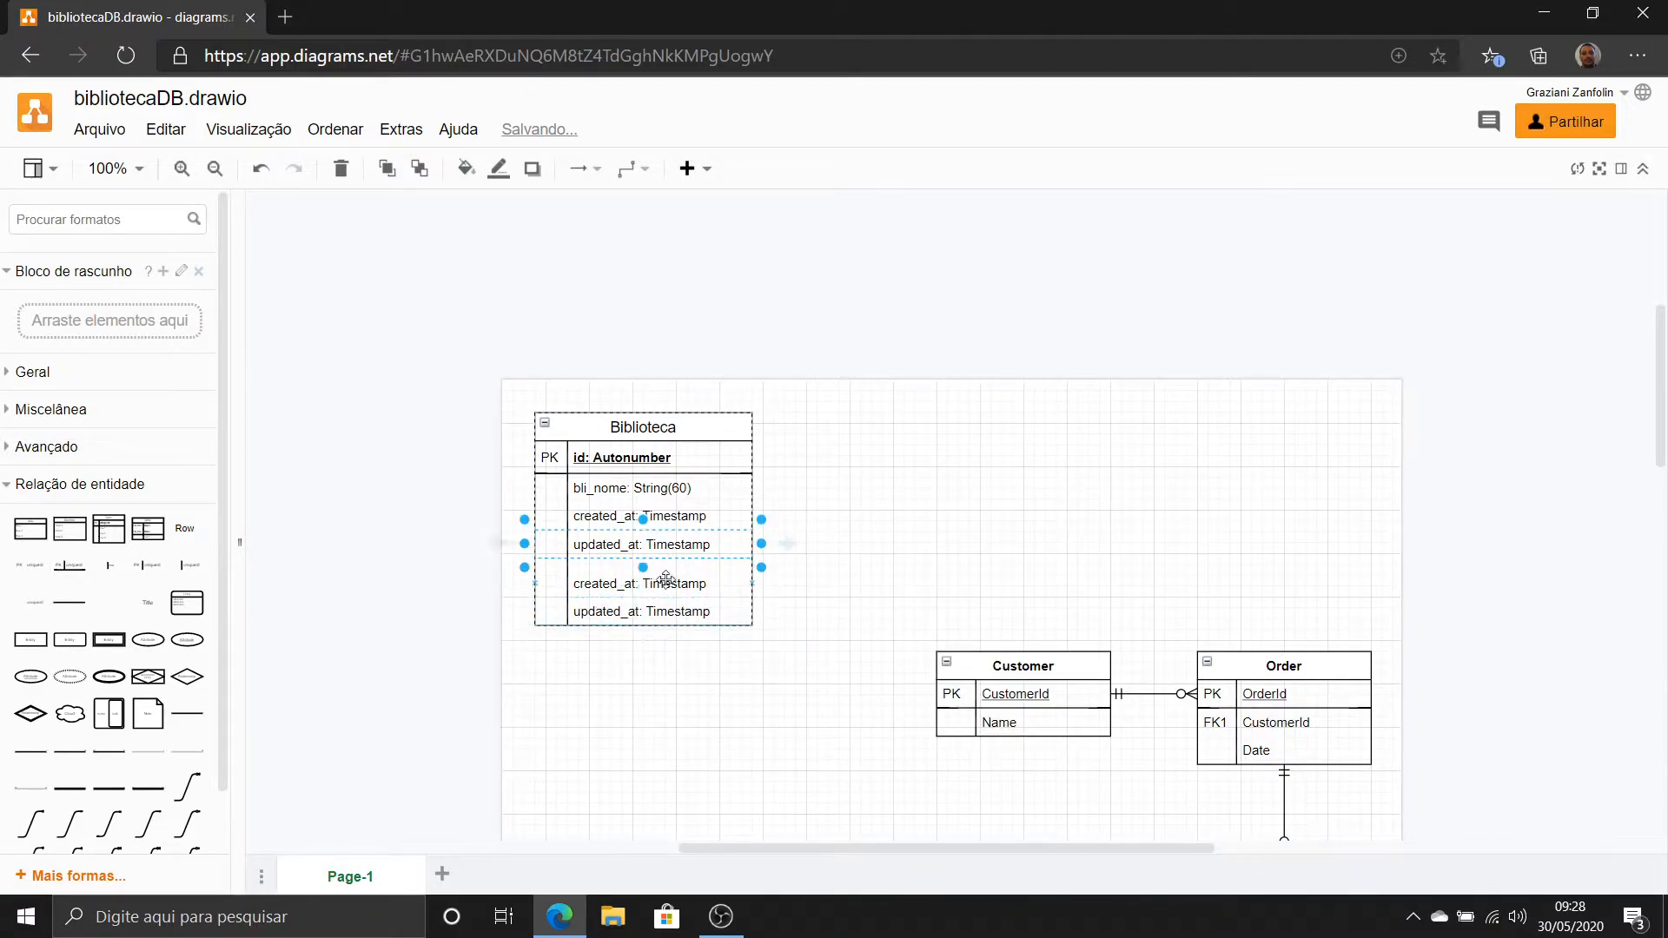
left_click(648, 516)
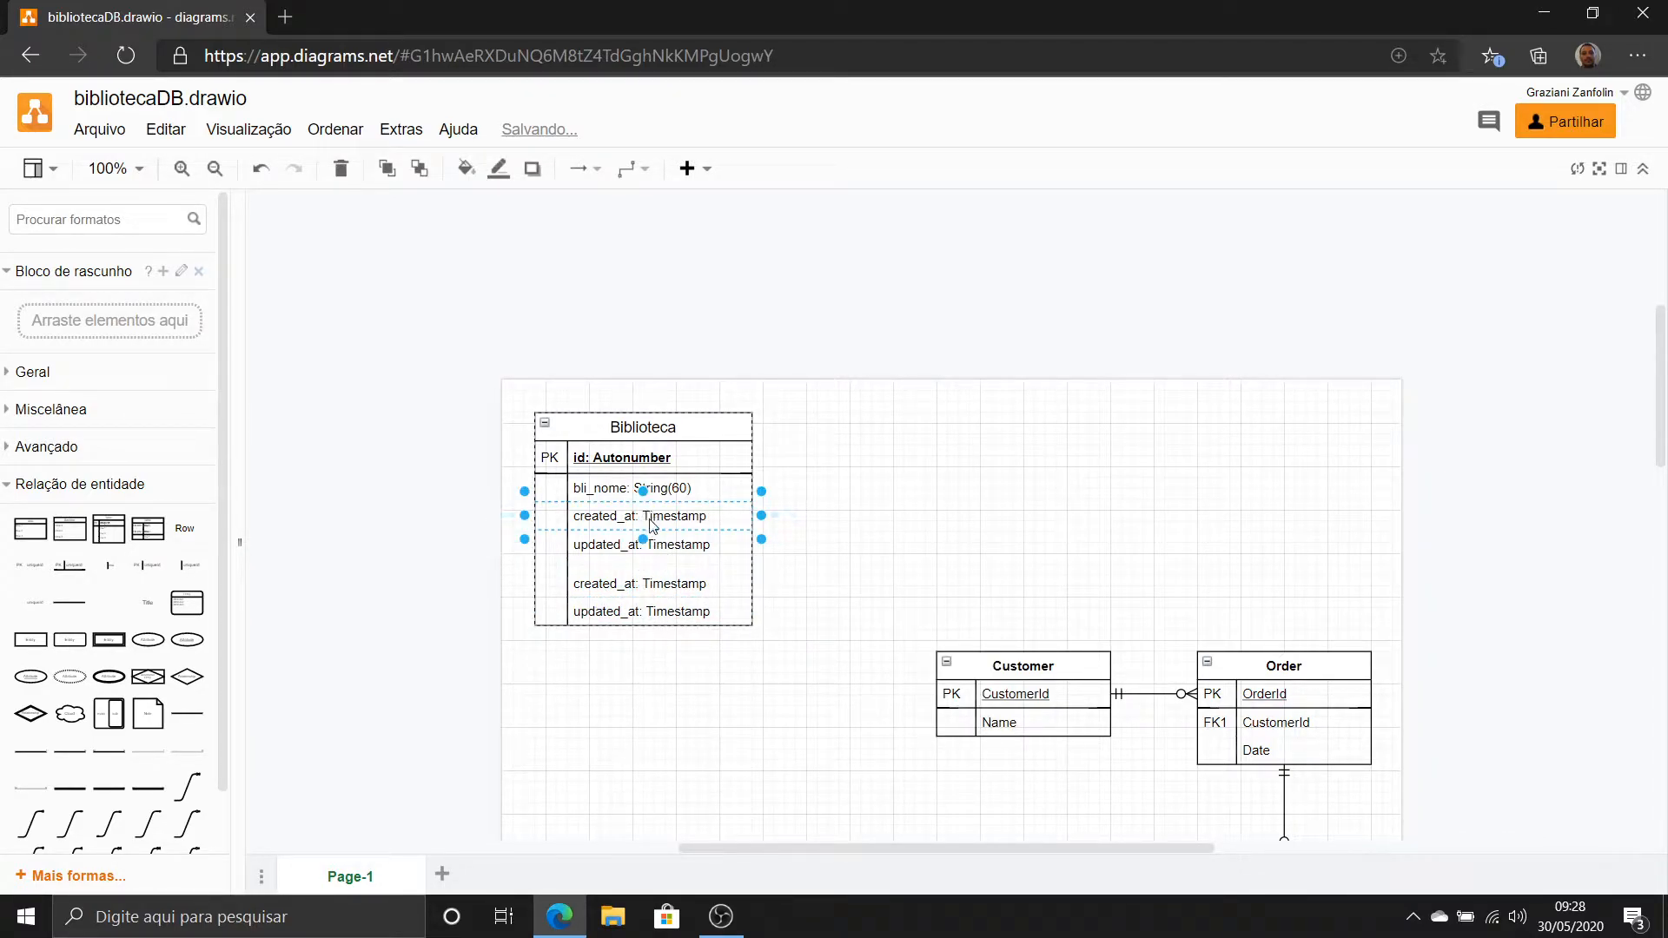
double_click(649, 518)
type("bli_logi")
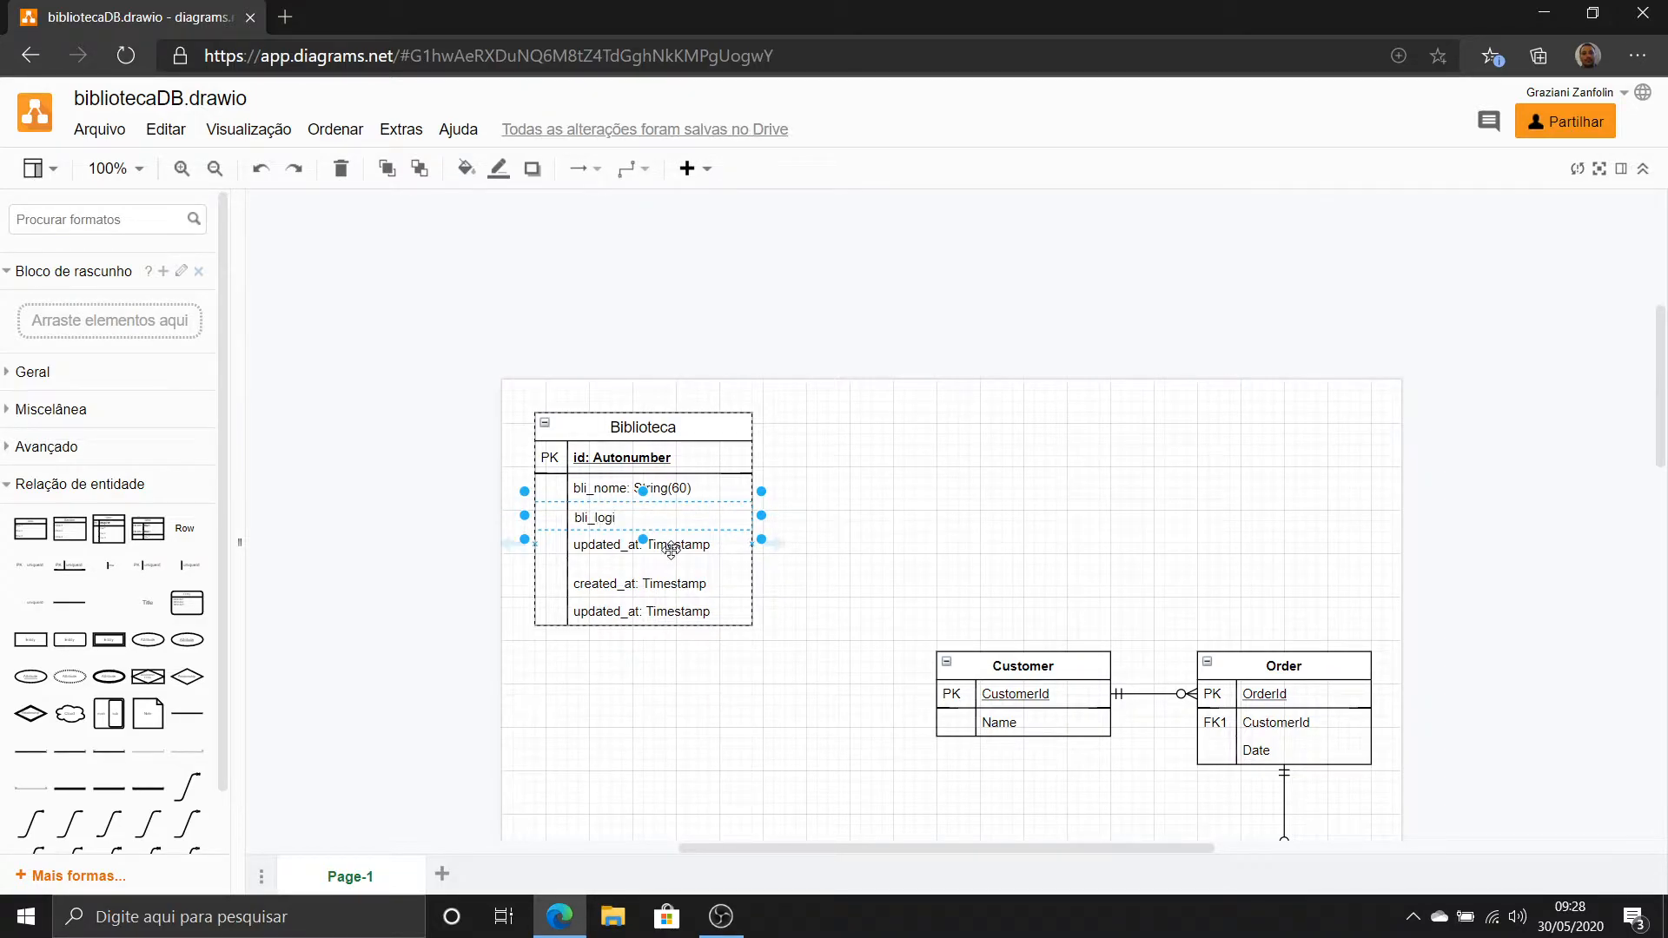
type("n: String(10")
Replace the text of the upper updated_at row in the Biblioteca table with "bli_senha: String(60)".
double_click(597, 548)
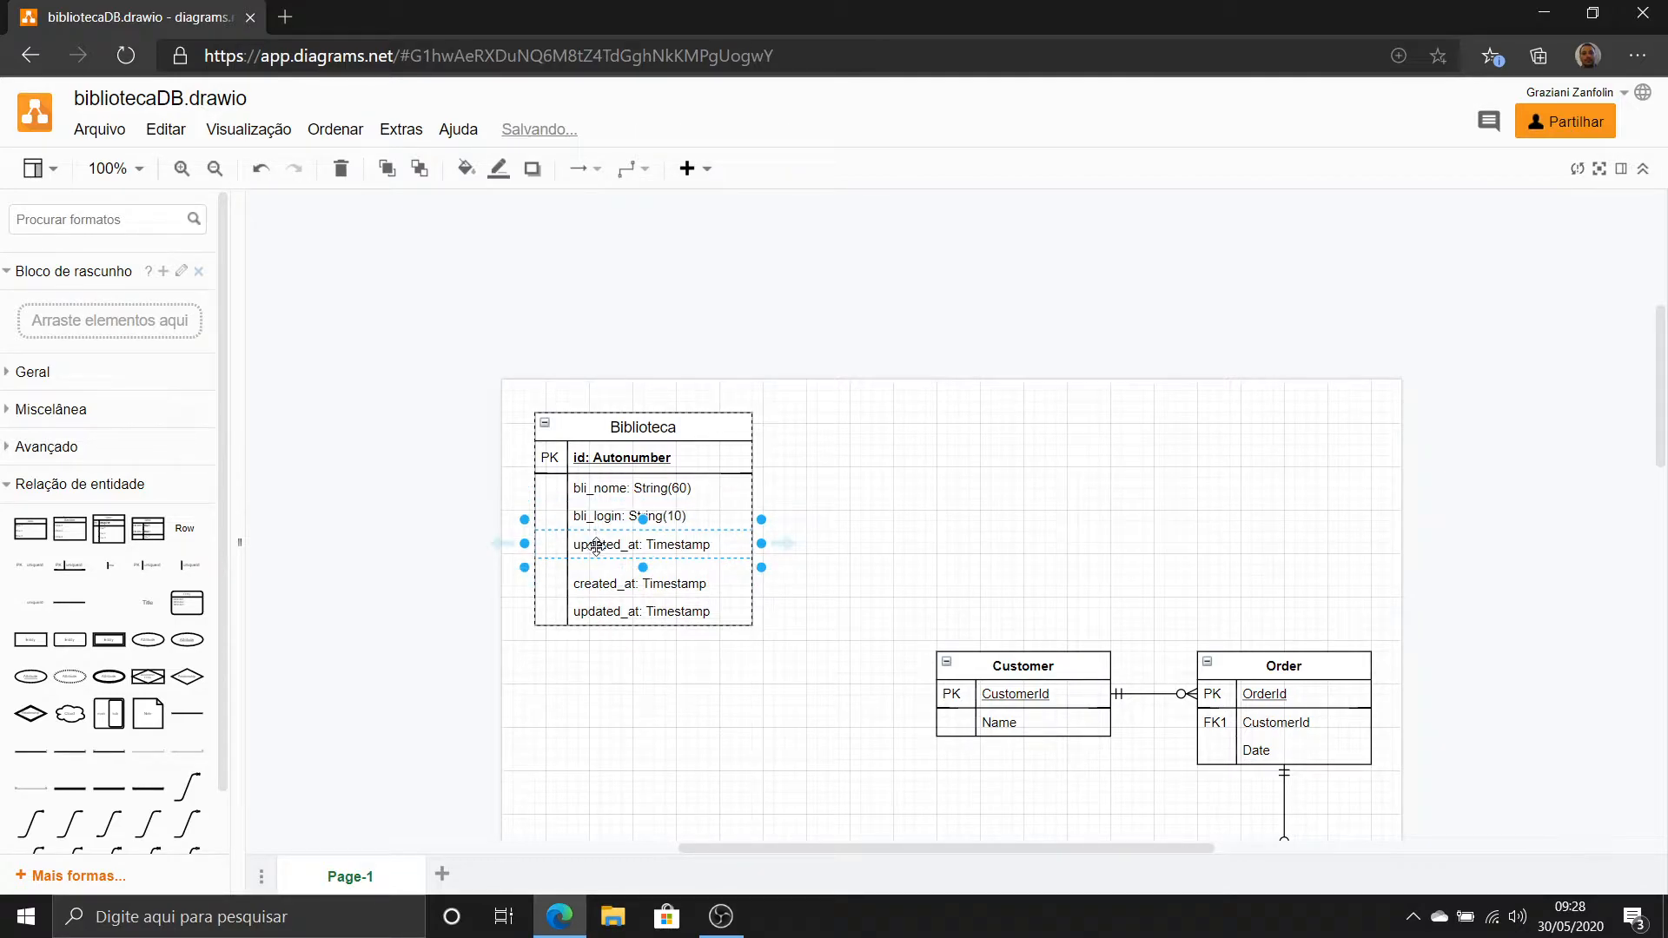
type("bli_senha:")
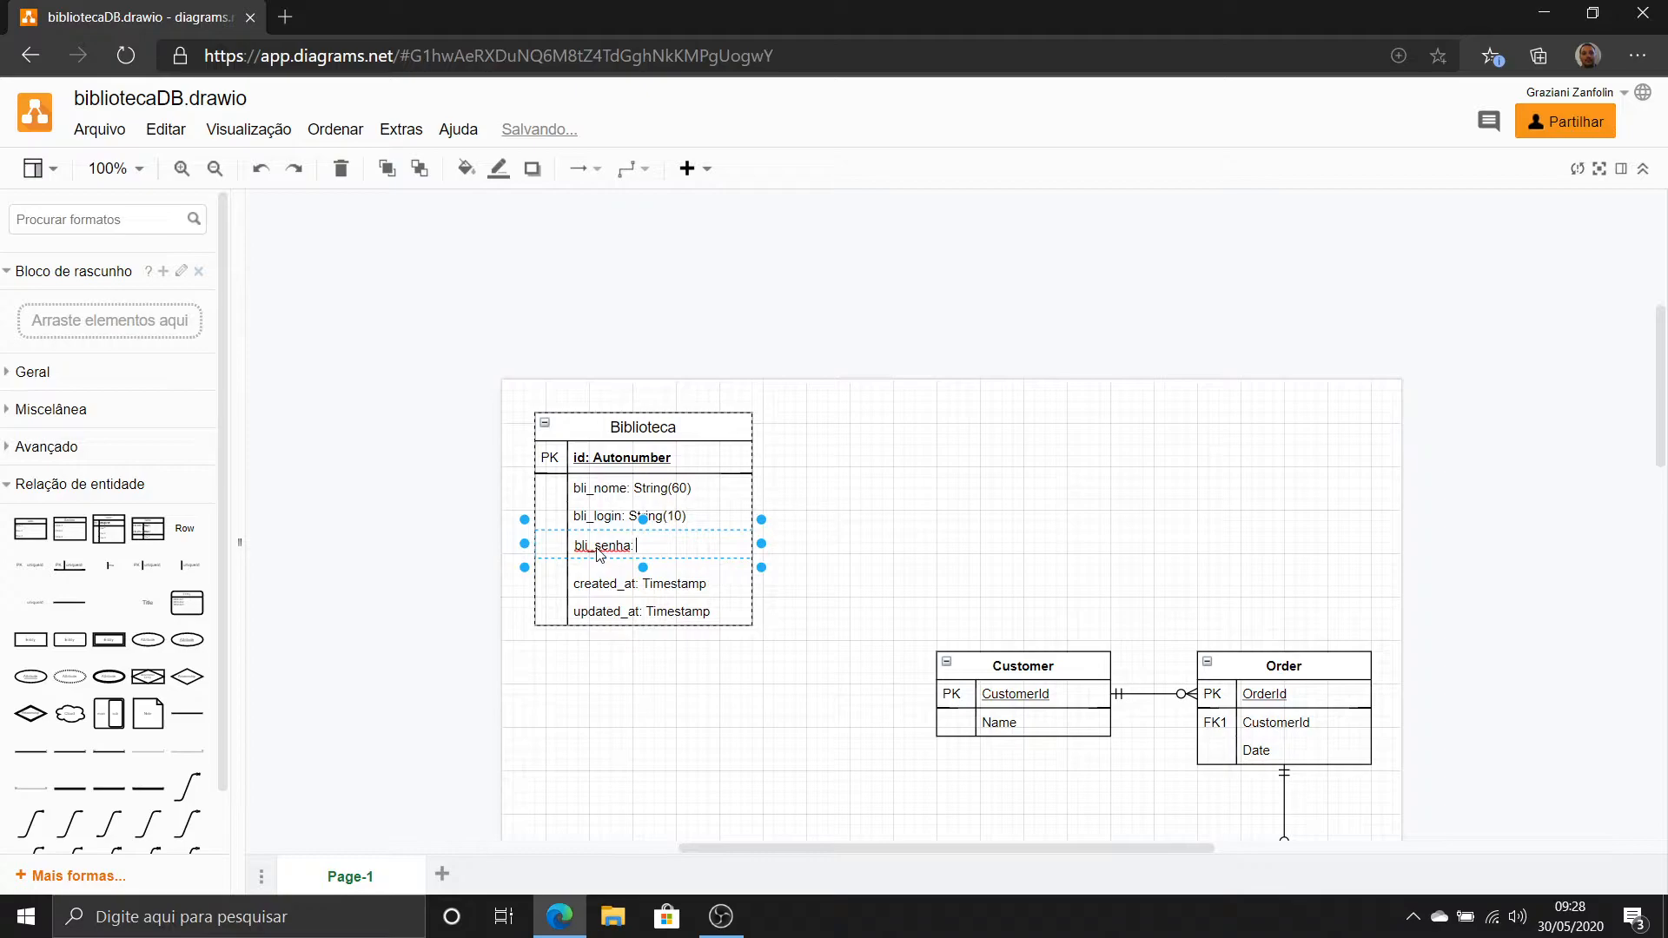
type(" String(6")
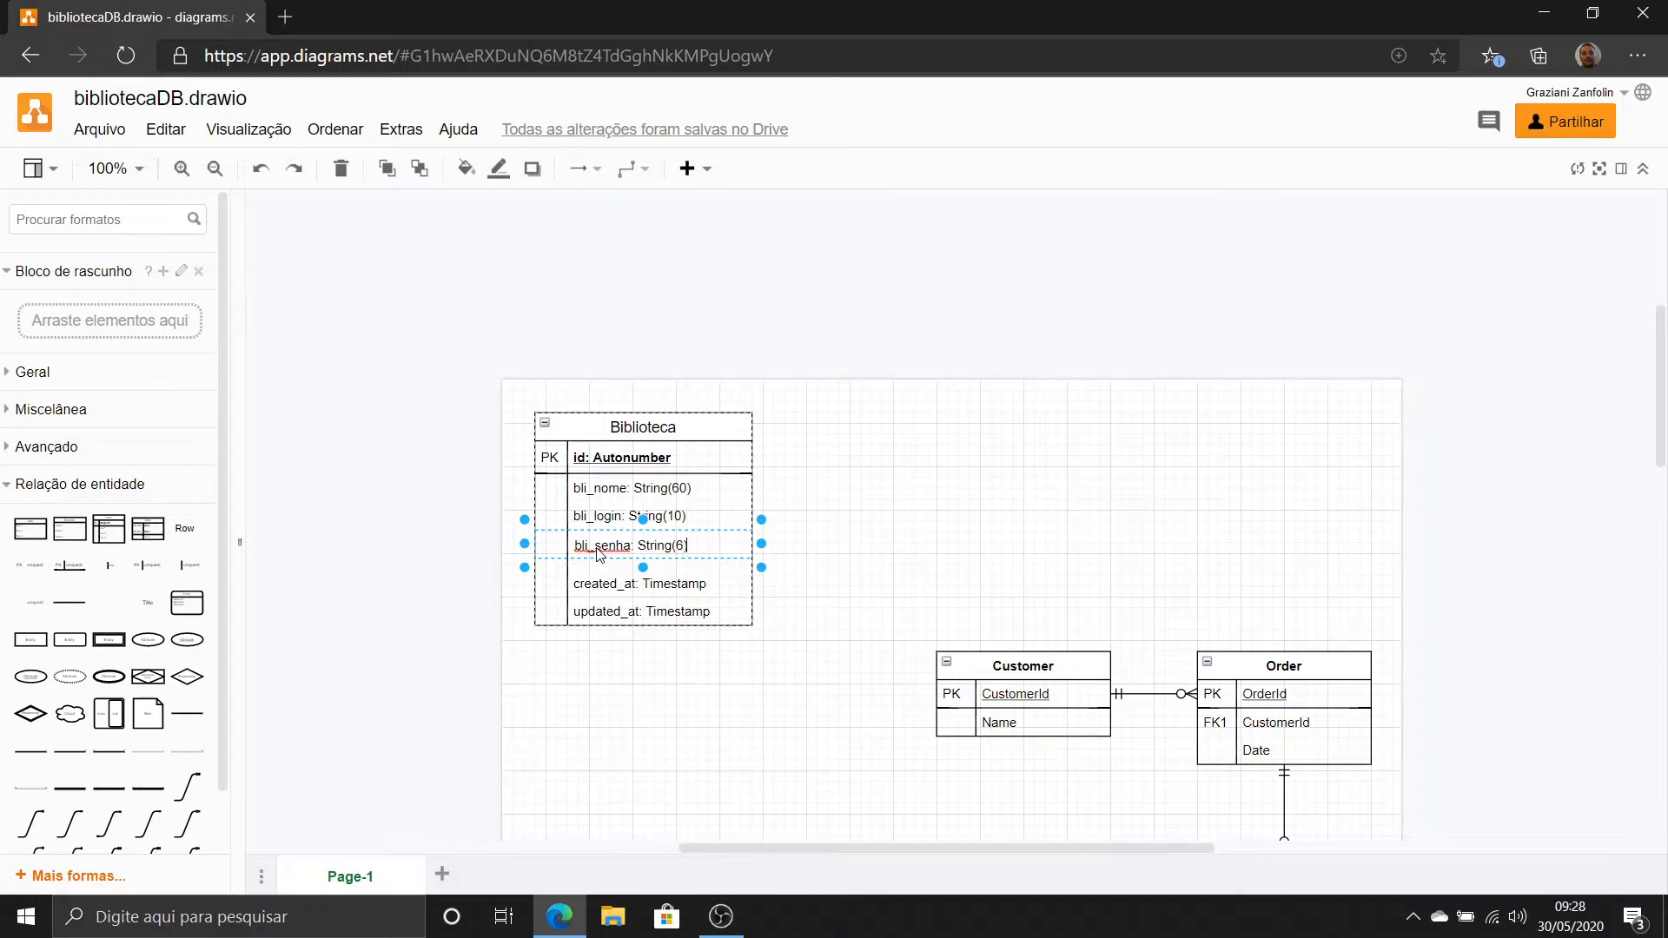
type("0)")
left_click(638, 674)
Close the gap between the bli_senha and created_at rows in the Biblioteca table.
left_click(647, 580)
left_click_drag(649, 582, 671, 543)
left_click(639, 662)
left_click(667, 554)
left_click(665, 580)
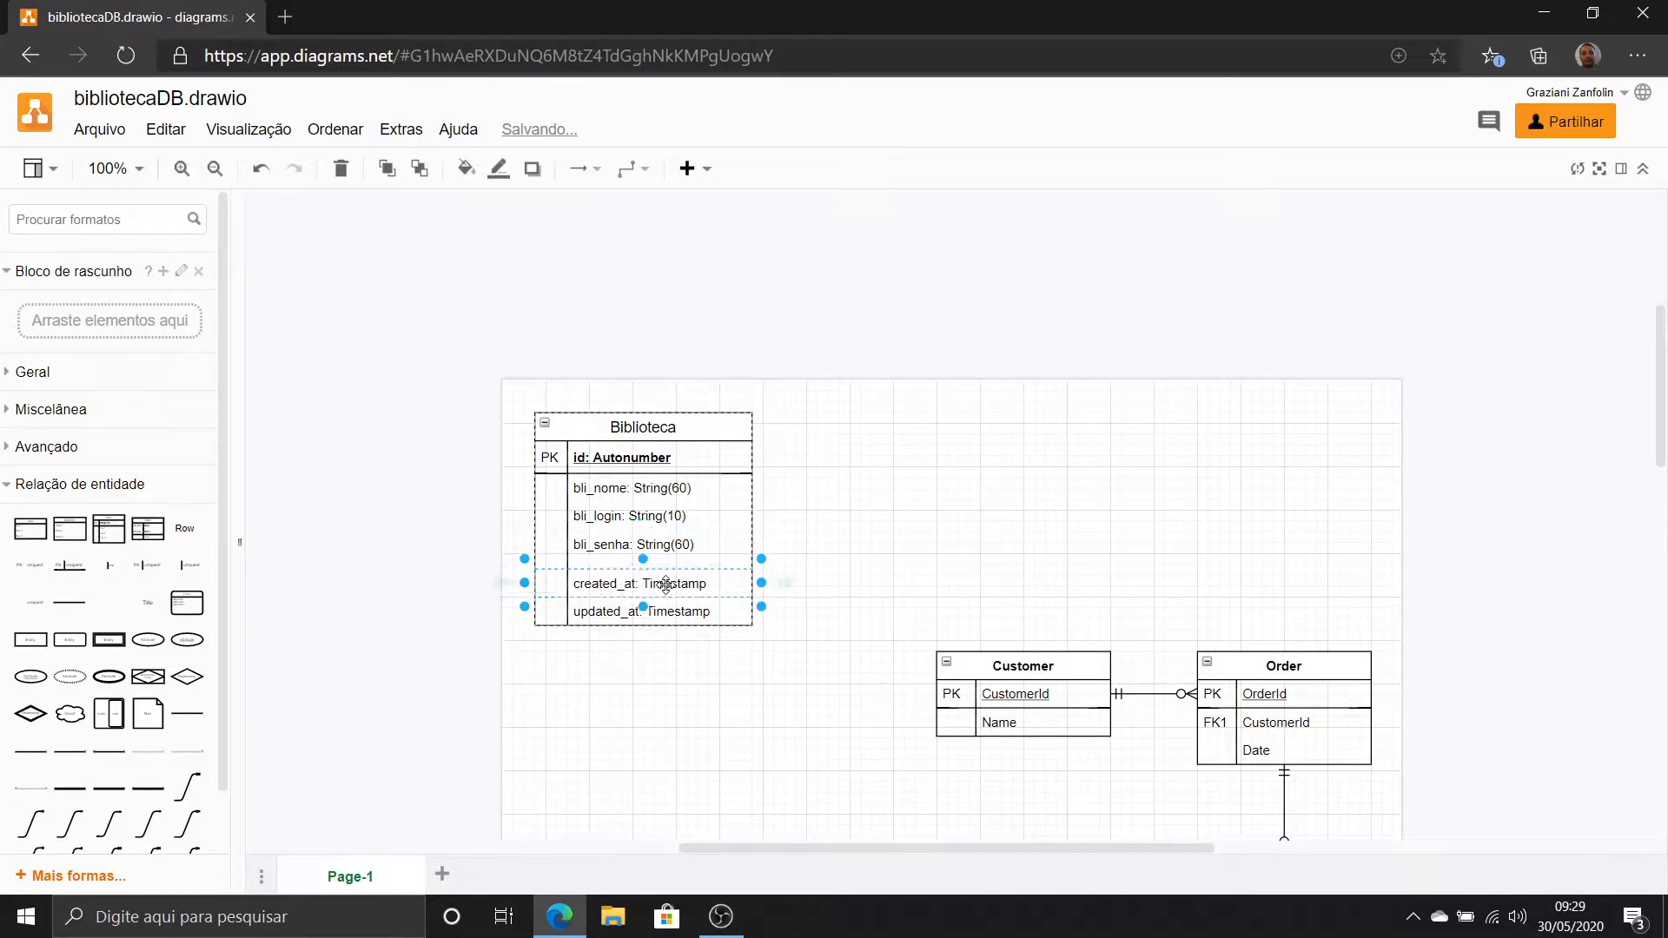
left_click(677, 563)
left_click_drag(677, 563, 673, 617)
left_click(700, 686)
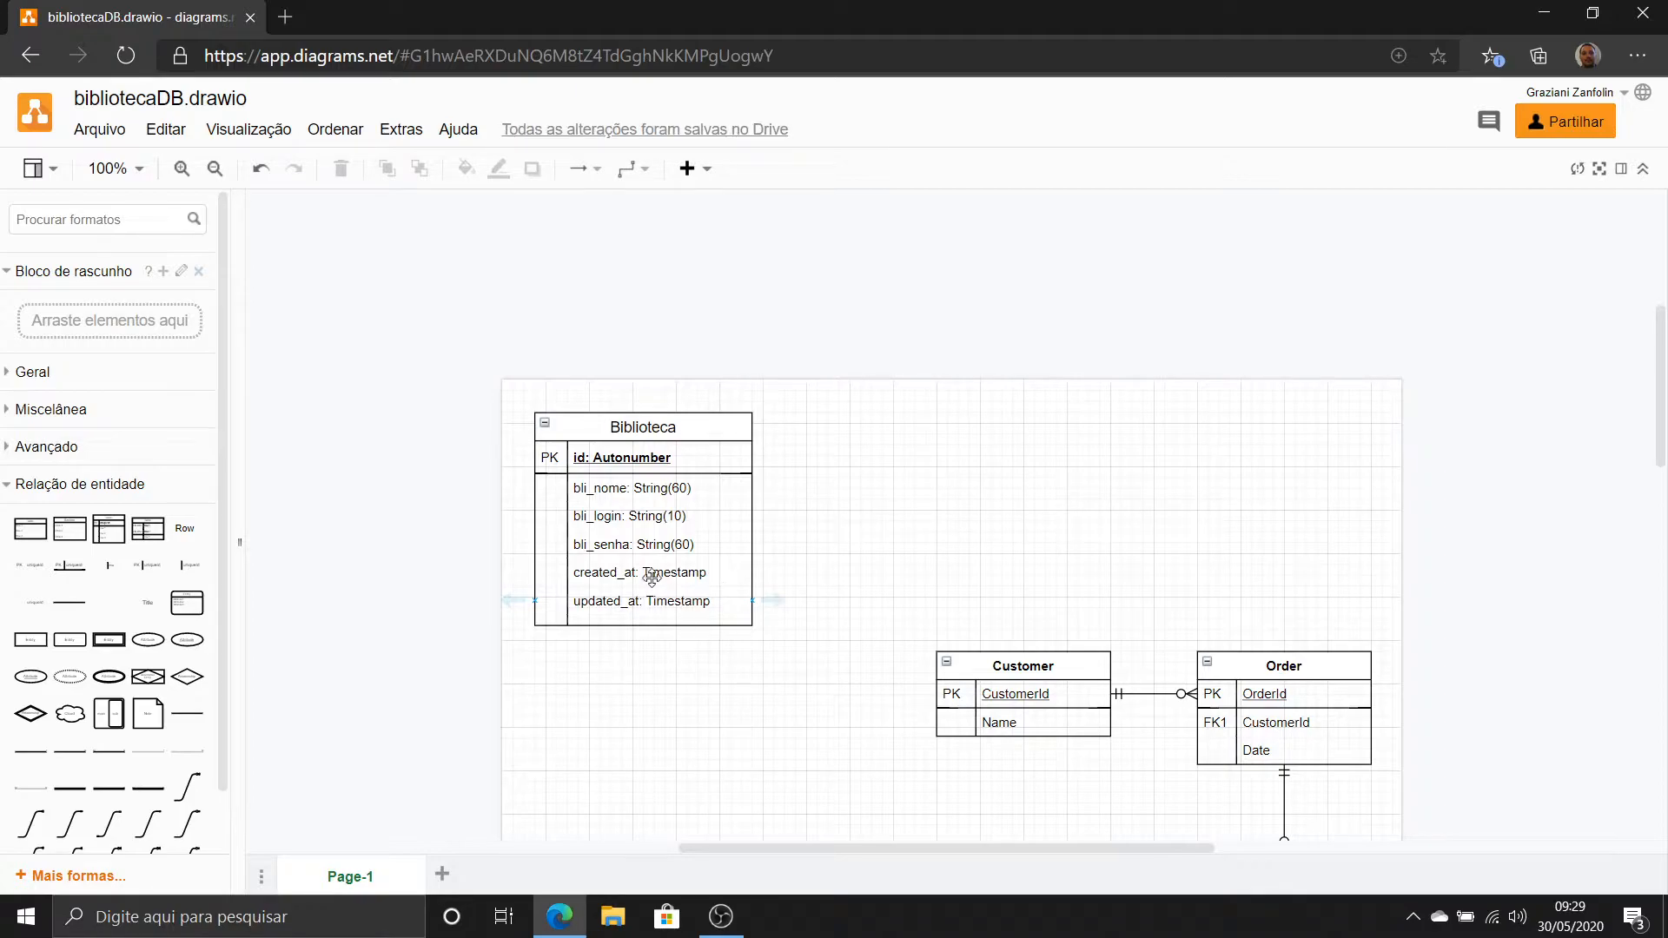
Rename the bli_login attribute in the Biblioteca table to bli_email, keeping its String type.
double_click(619, 517)
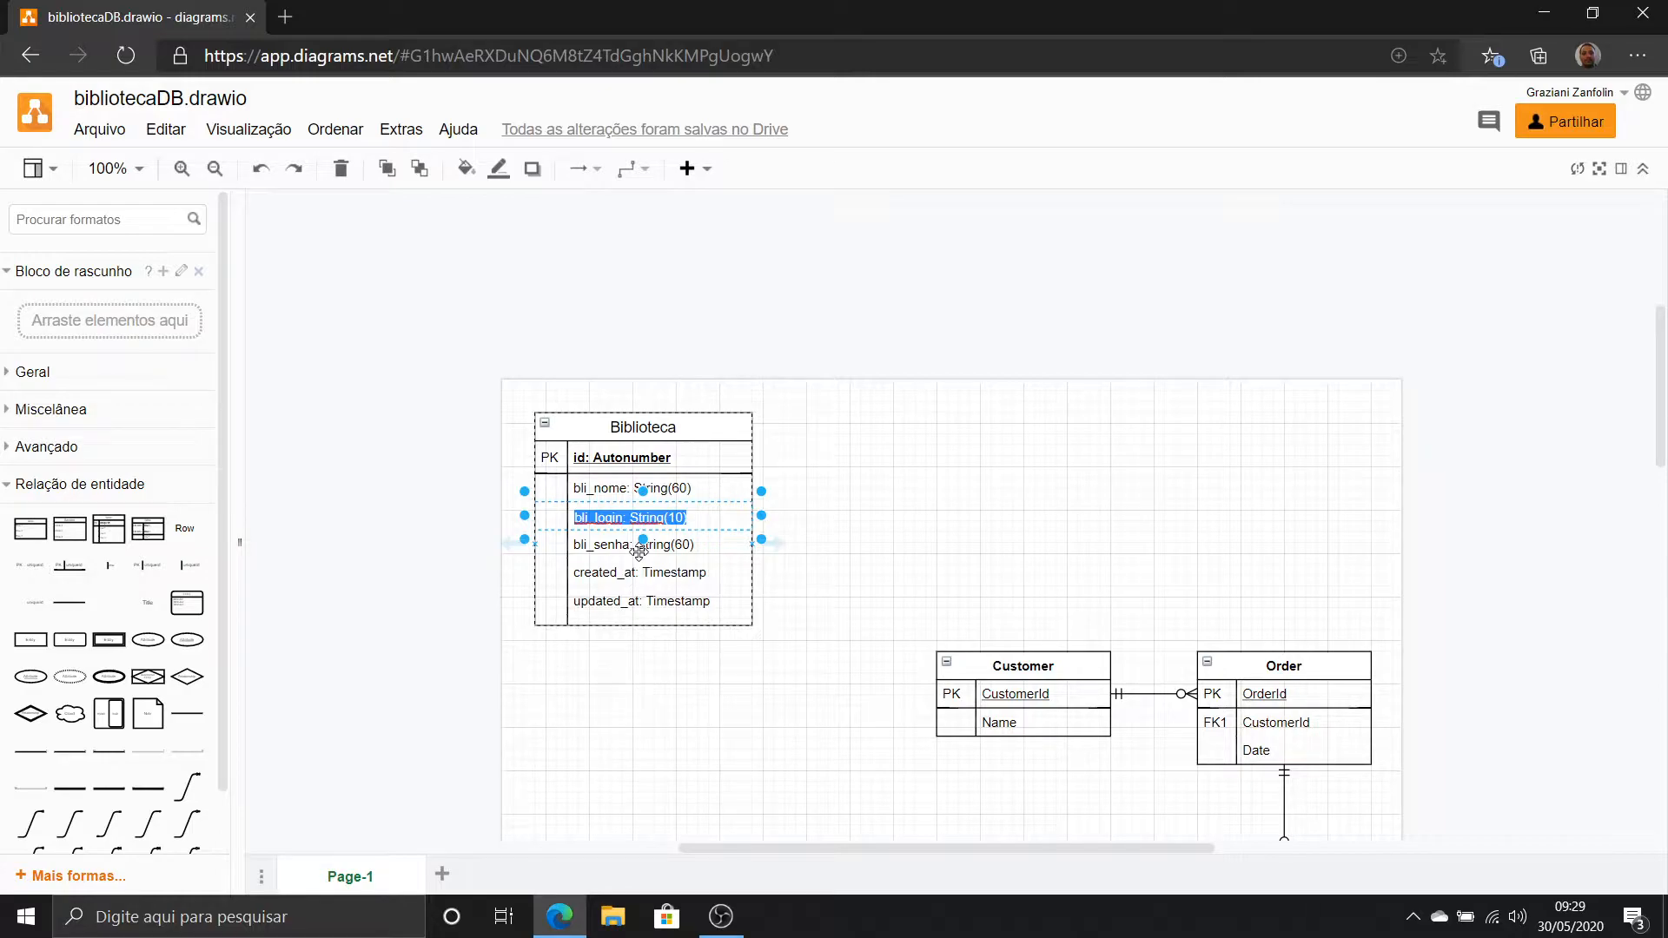
key("Right")
key("Left")
key("Left")
key("BackSpace")
key("BackSpace")
key("BackSpace")
key("BackSpace")
key("BackSpace")
type("email")
left_click(687, 721)
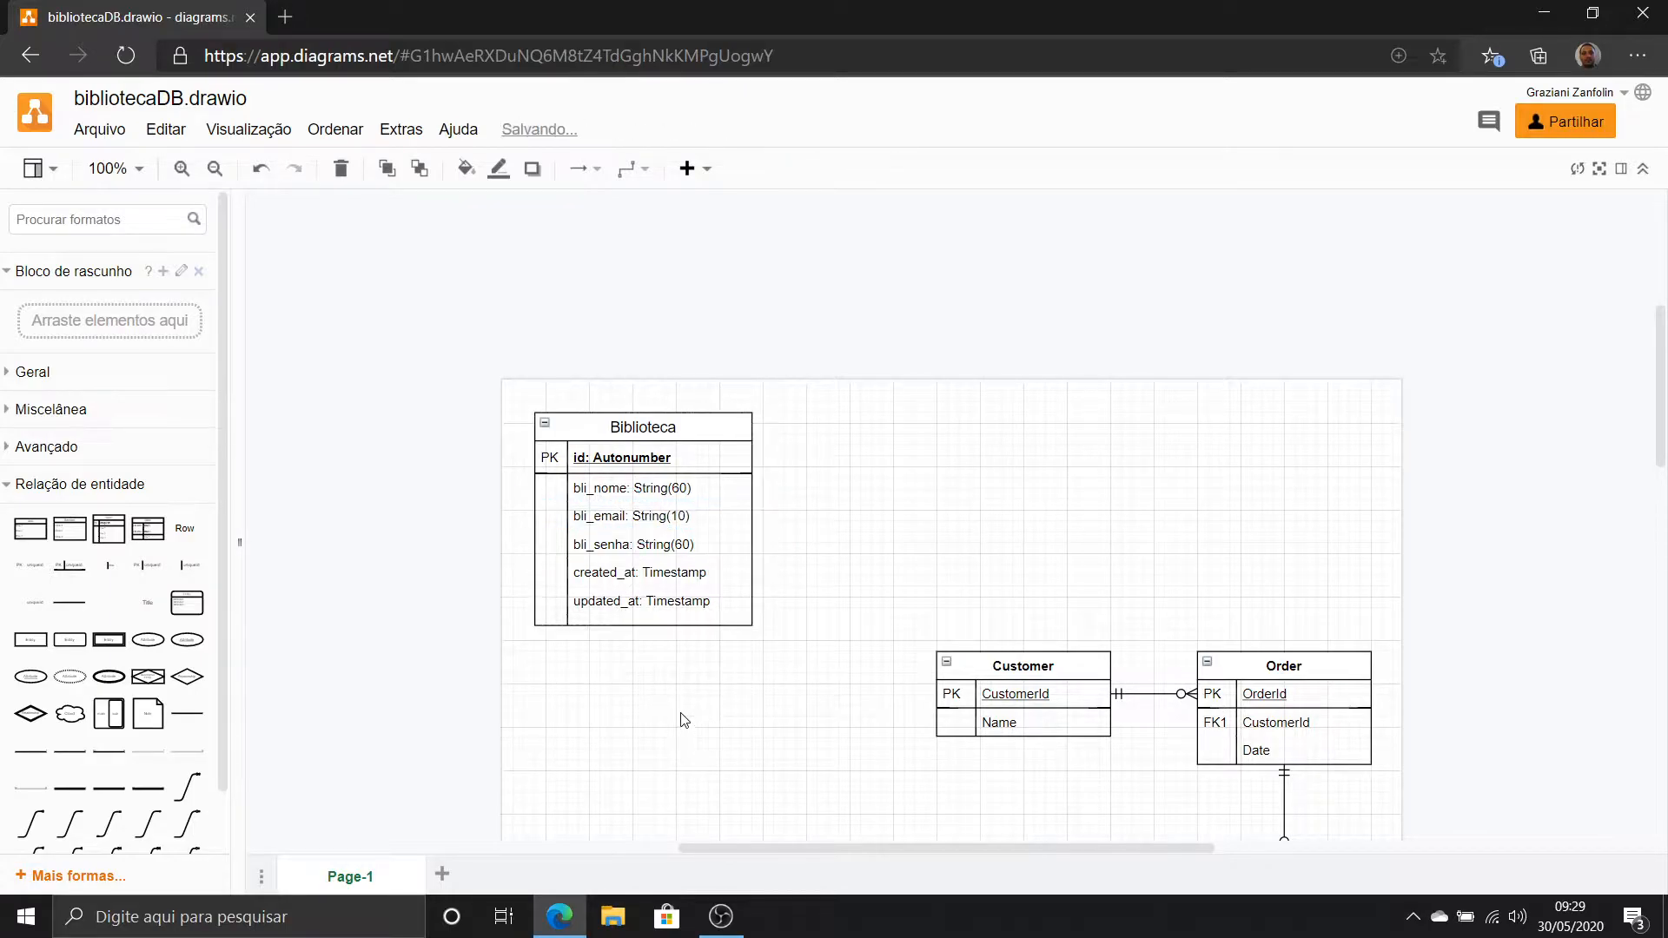
Set the bli_email attribute's type in the Biblioteca table to String(60).
left_click(660, 519)
double_click(682, 521)
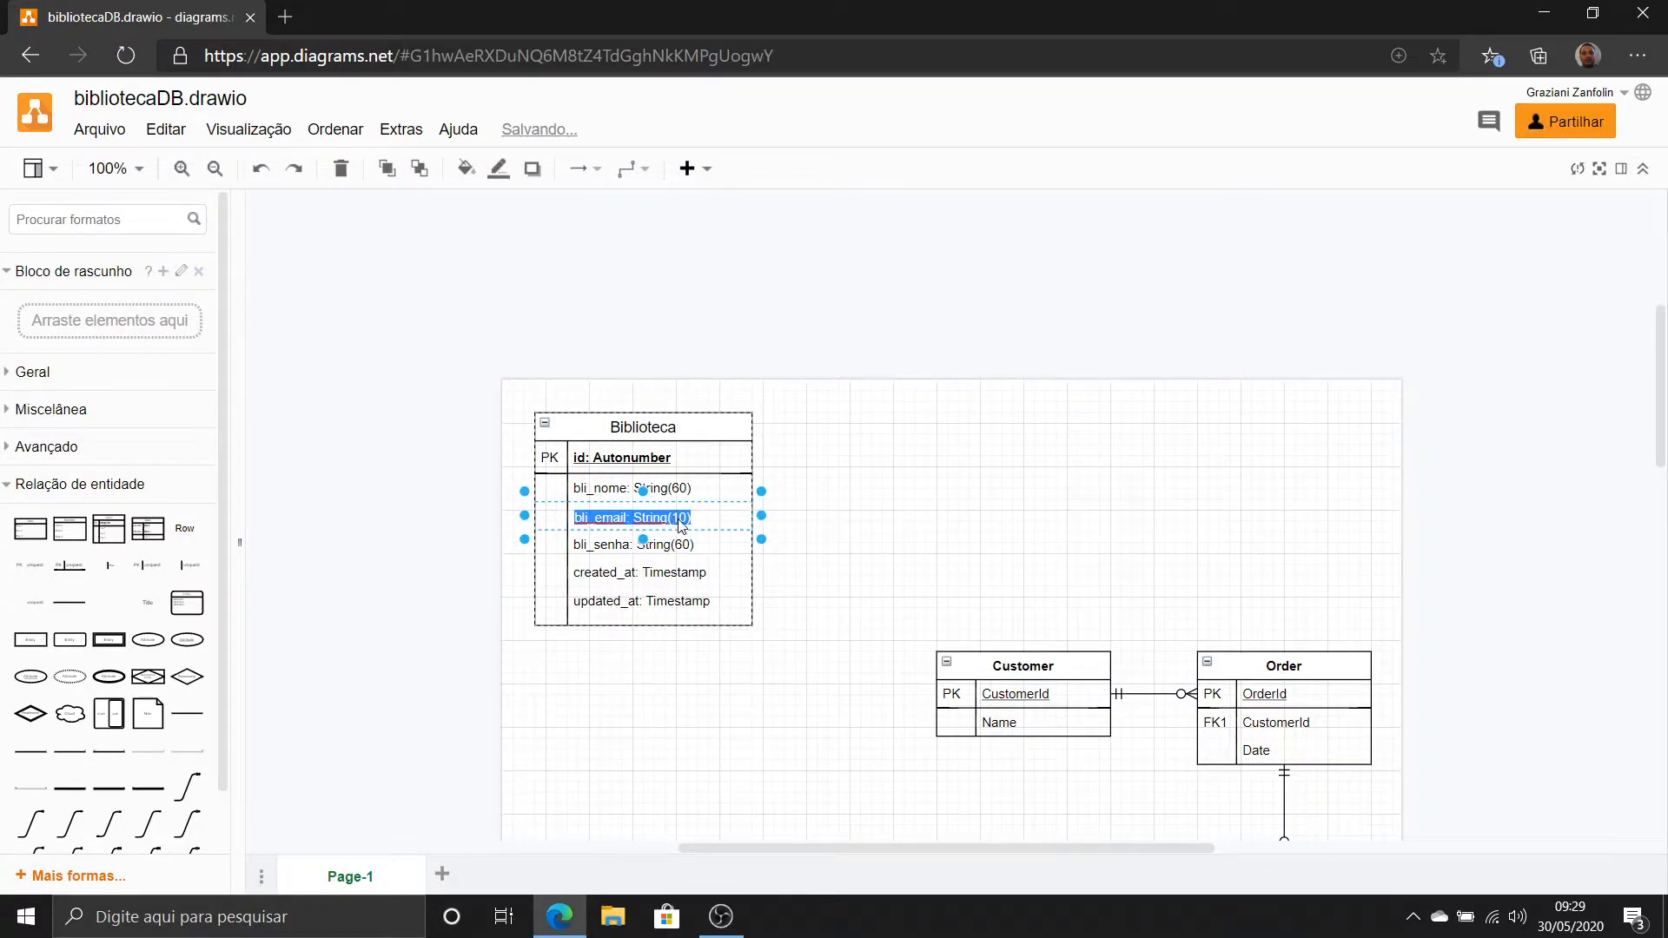
left_click(680, 520)
key("BackSpace")
type("60")
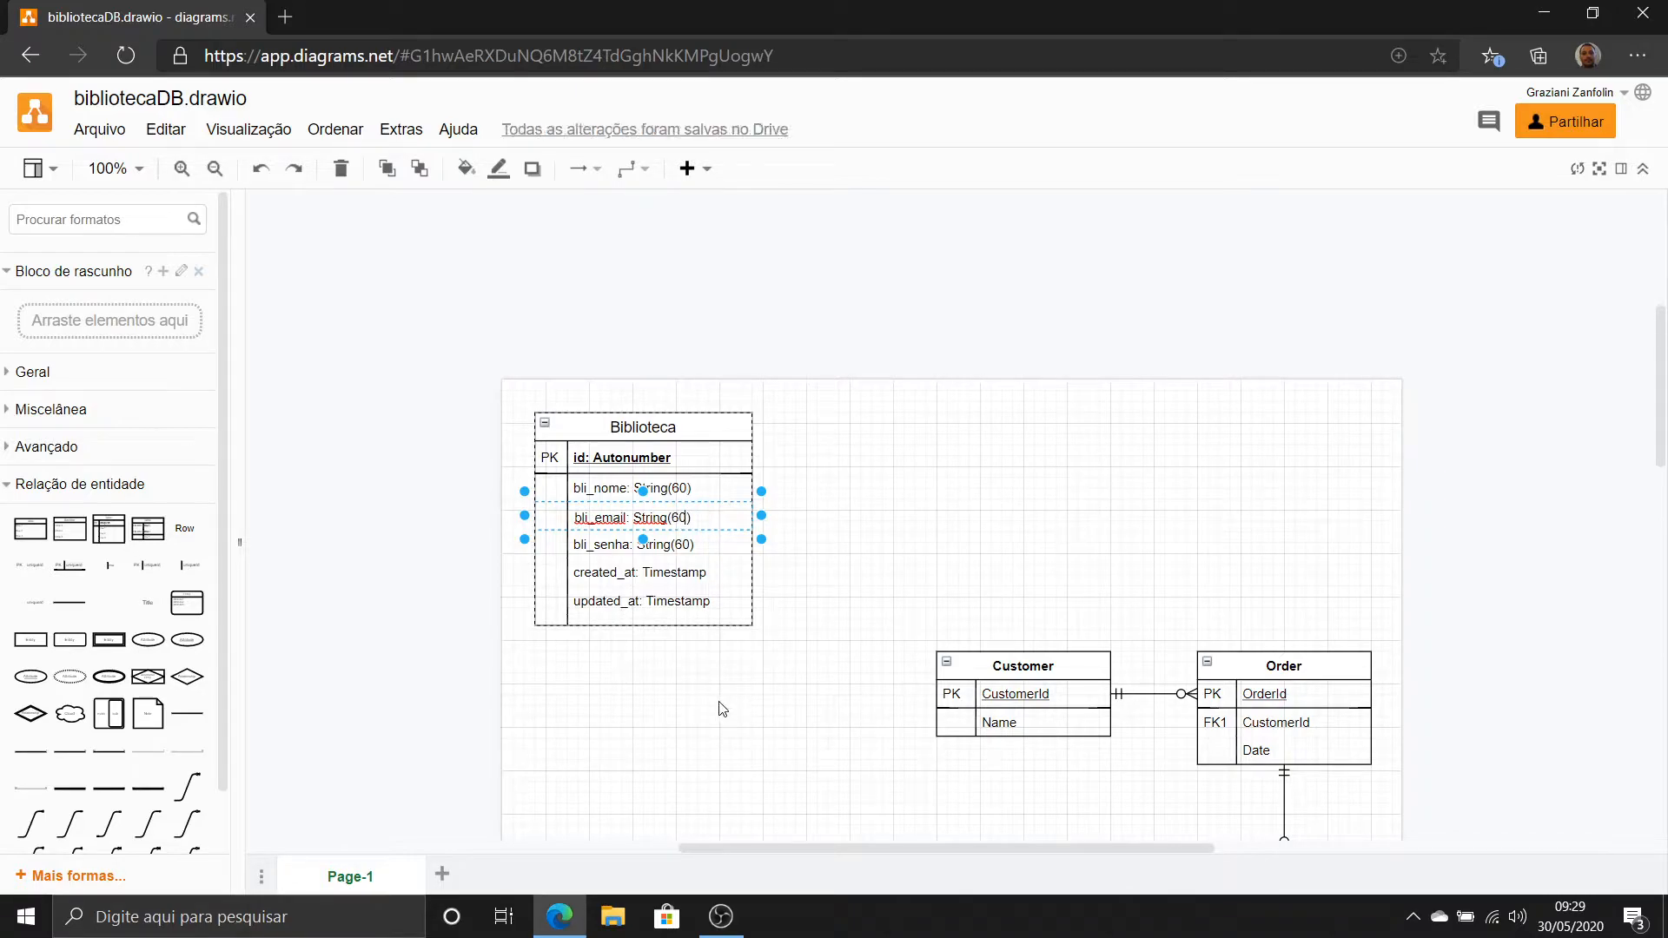
left_click(722, 706)
left_click(651, 524)
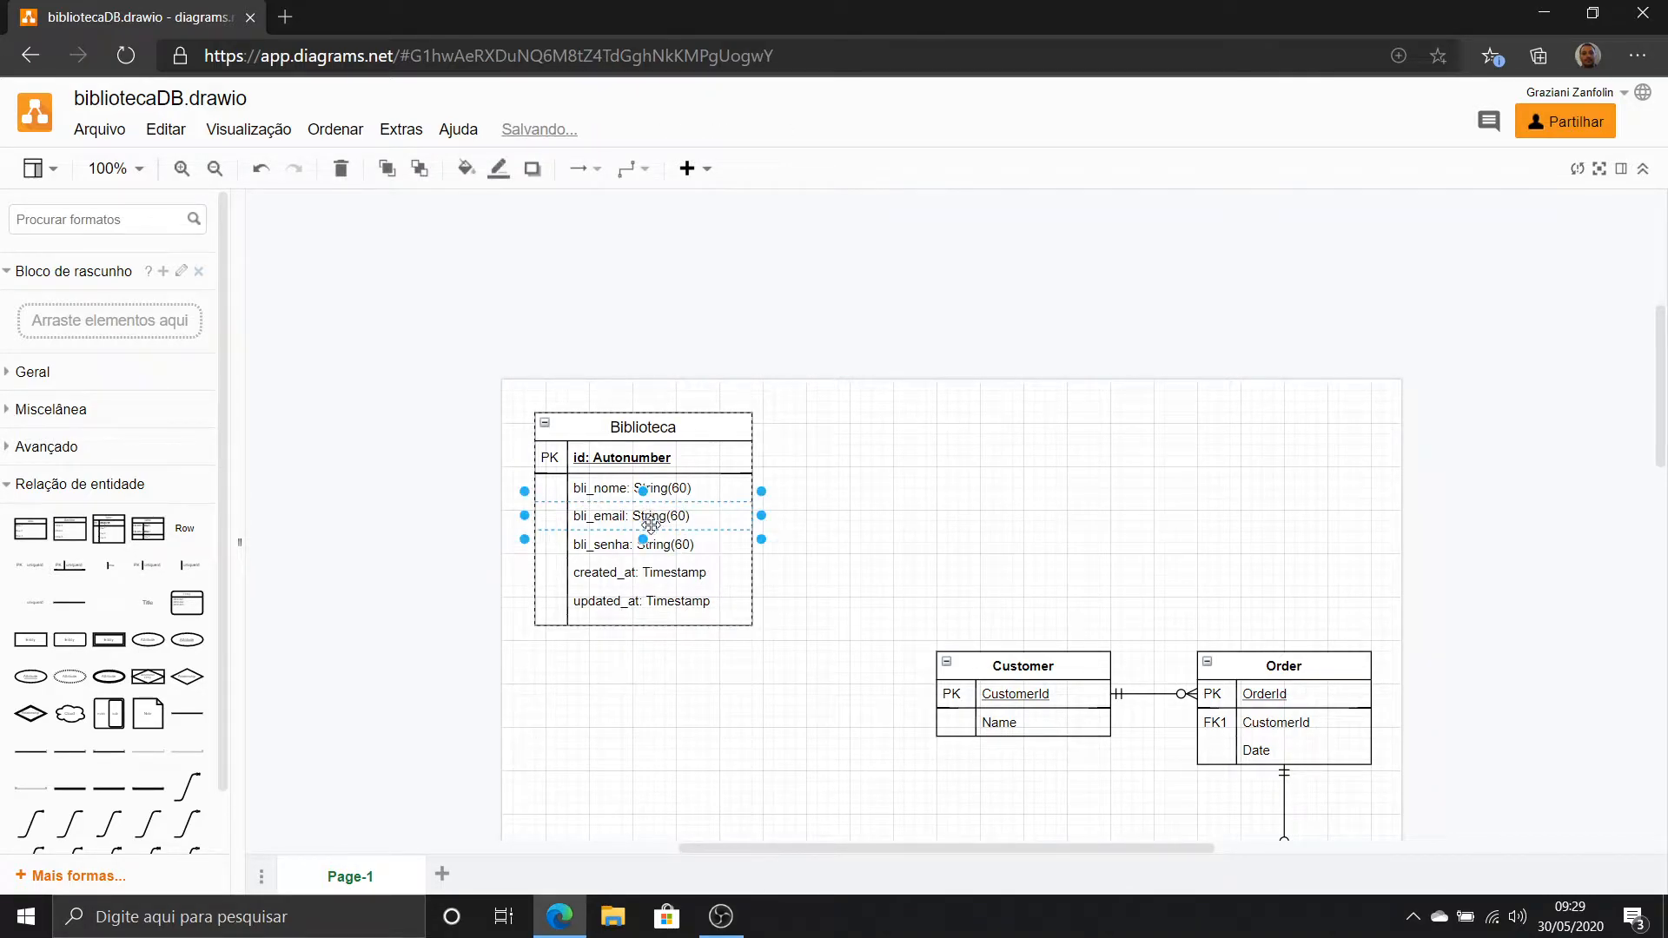
left_click(683, 684)
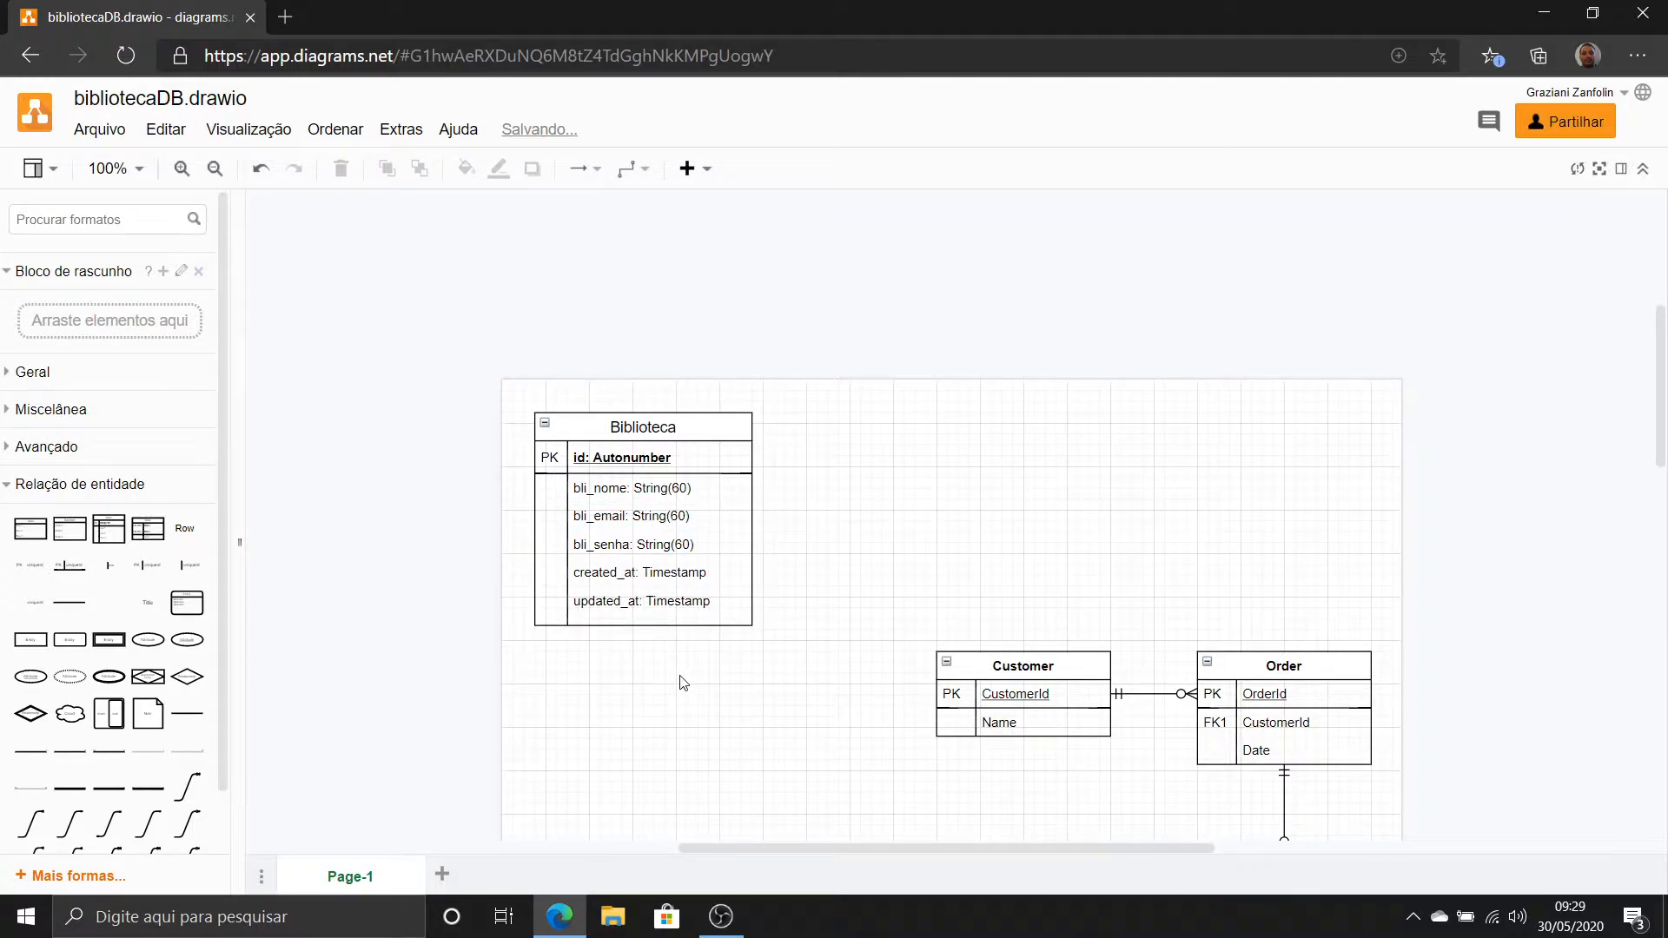
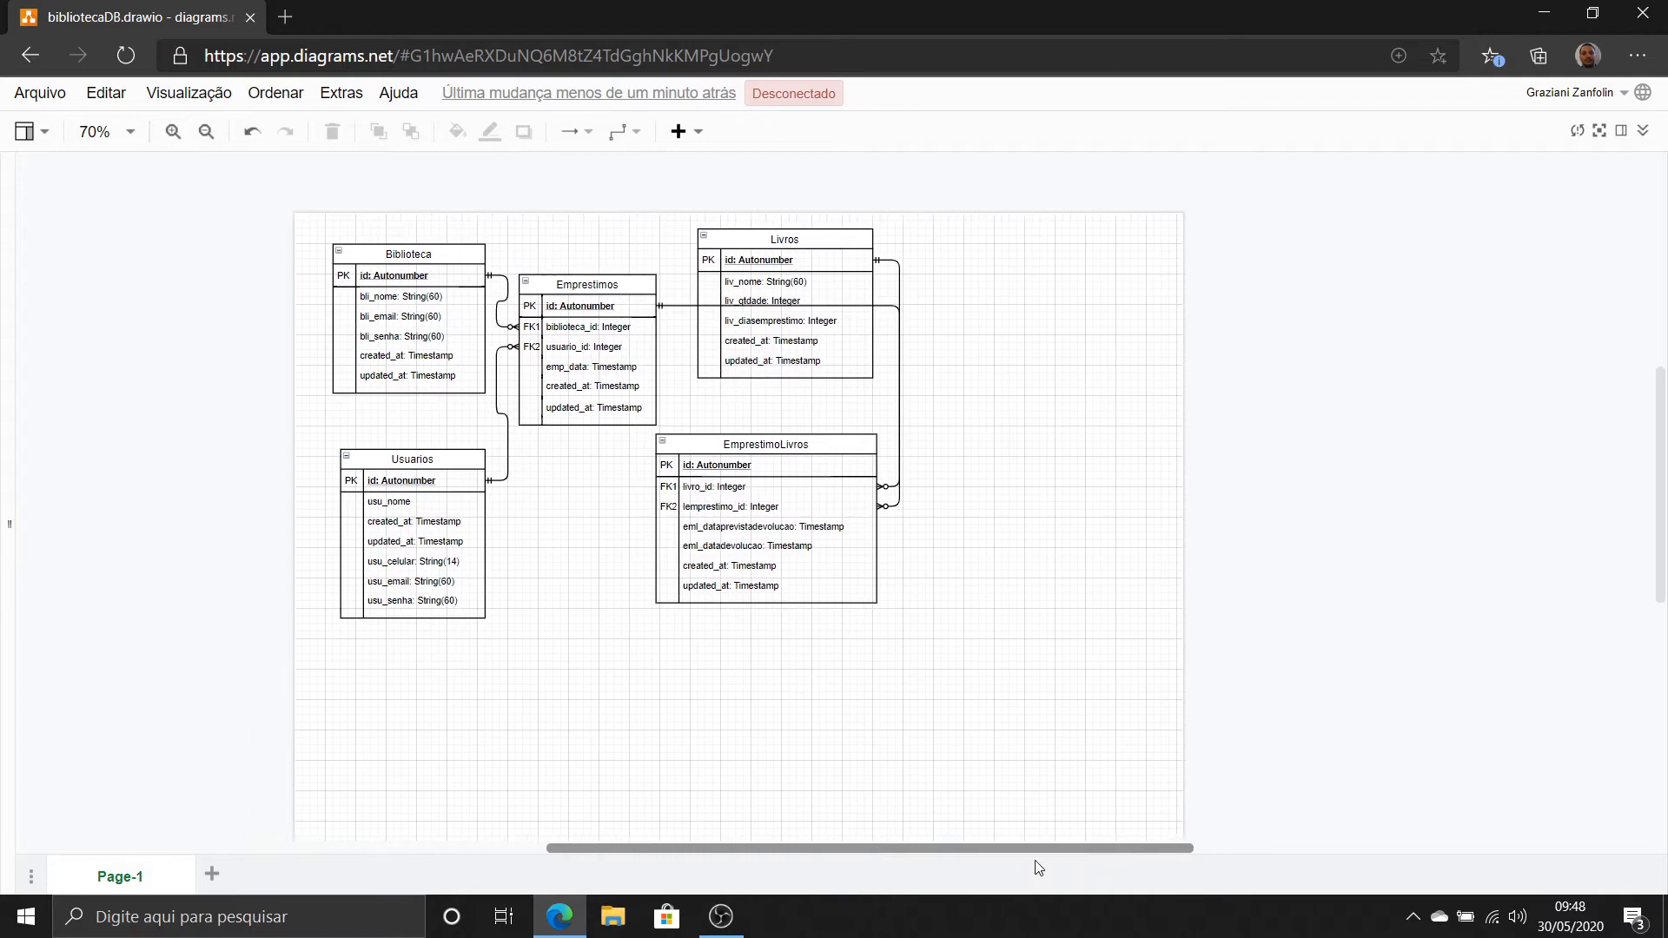
Move the EmprestimoLivros table to the page's lower-right area and the Livros table above it near the upper-right corner.
left_click_drag(856, 426, 1084, 476)
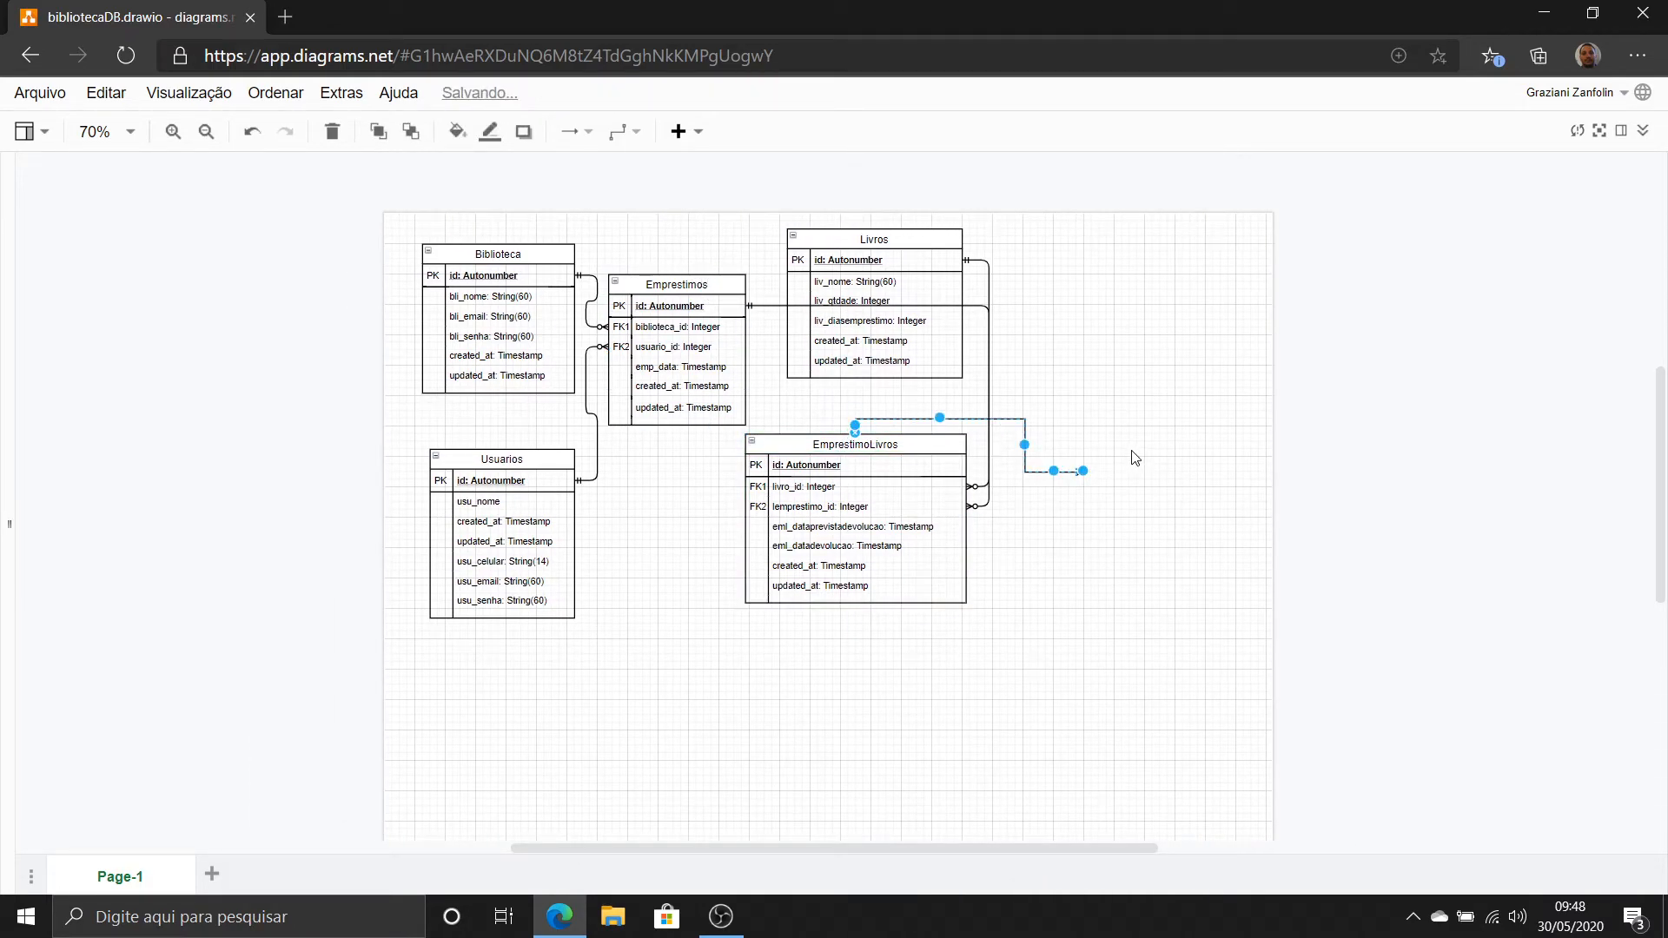
key("ctrl+z")
left_click_drag(934, 439, 1202, 548)
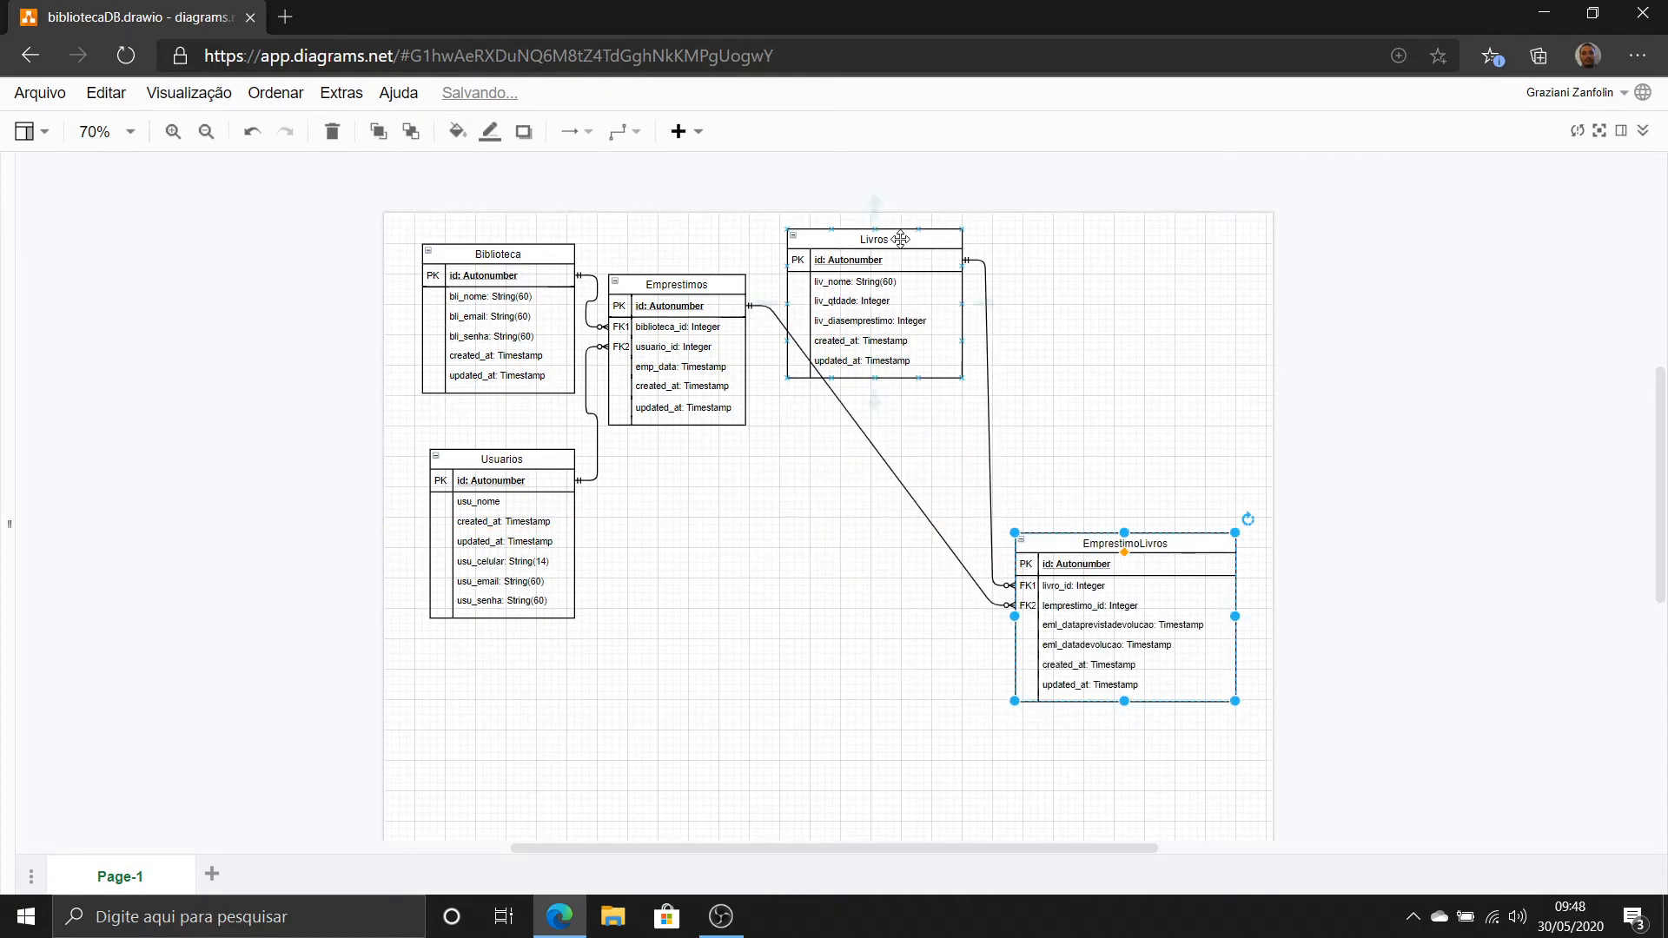
left_click_drag(900, 237, 1103, 241)
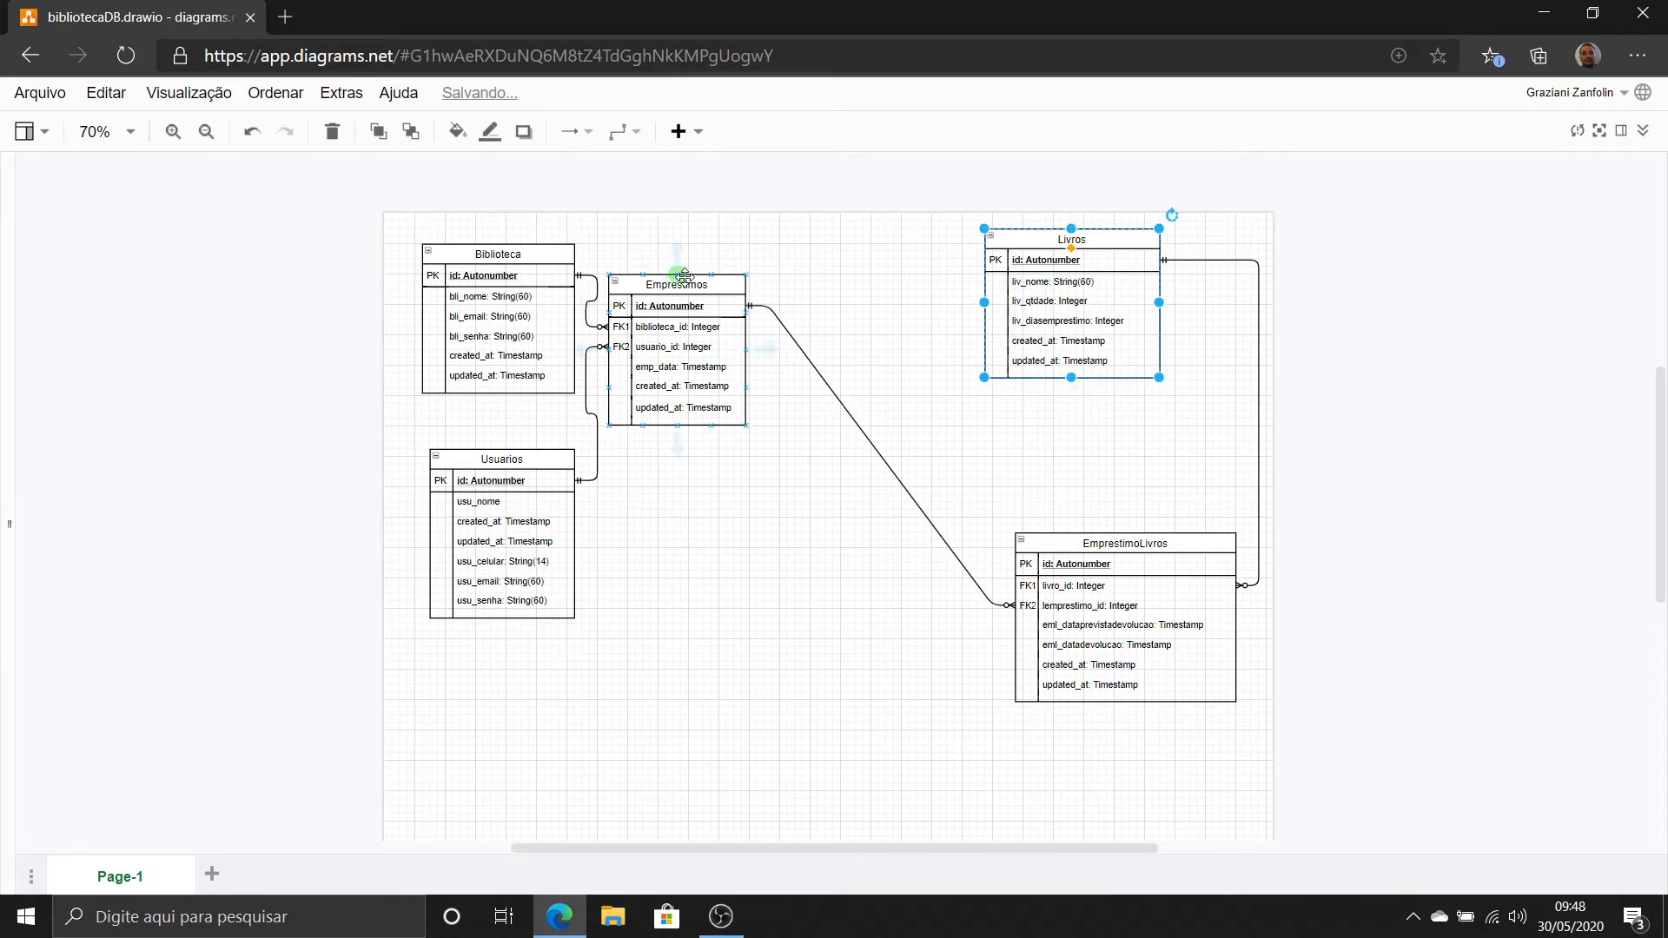
Place the Usuarios table between Biblioteca and Livros, with the Emprestimos table directly below Usuarios.
left_click_drag(694, 275, 858, 243)
left_click_drag(557, 458, 1080, 400)
left_click(855, 242)
left_click_drag(855, 243, 855, 510)
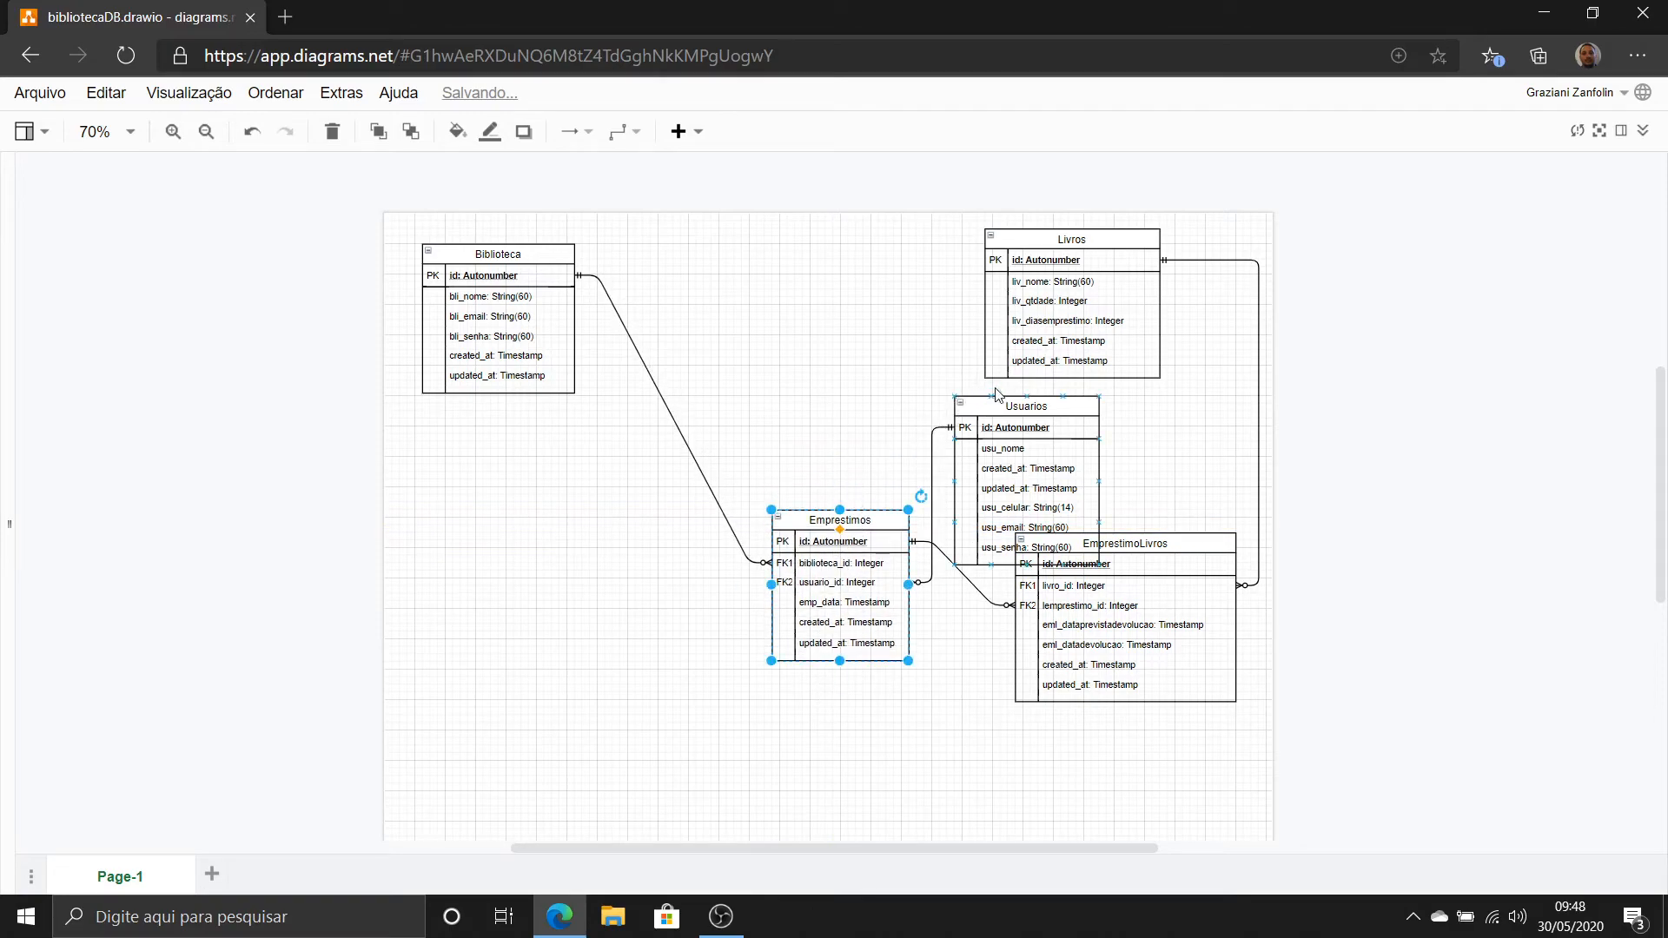
left_click_drag(1008, 397, 765, 235)
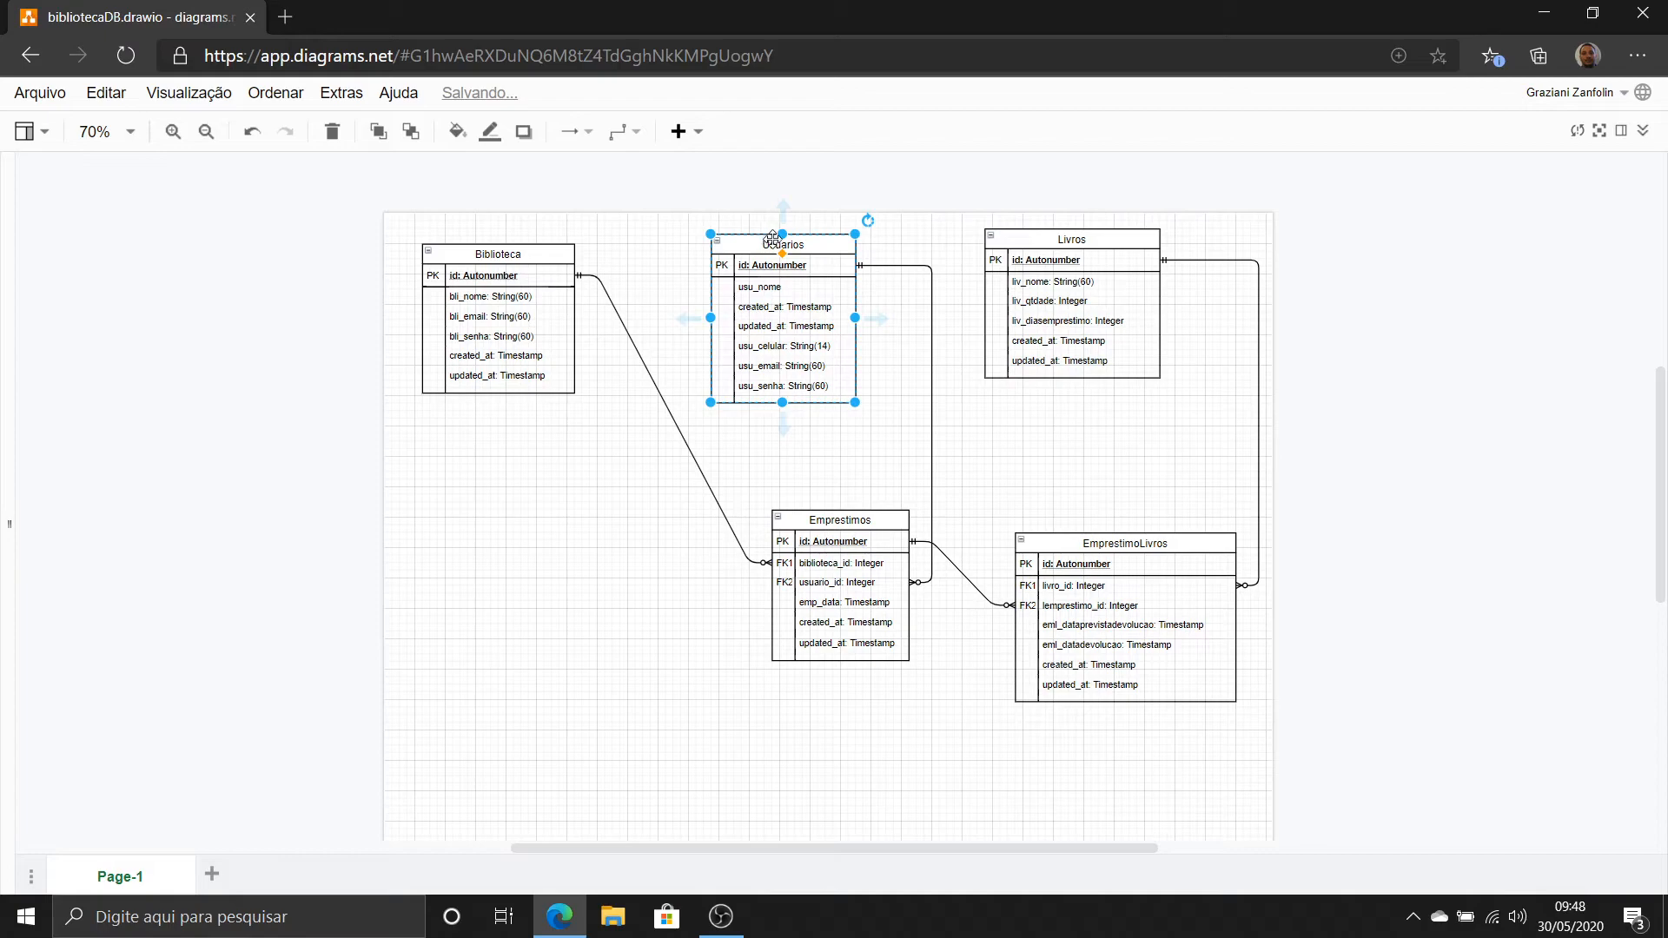
left_click_drag(824, 239, 873, 242)
left_click_drag(884, 510, 875, 519)
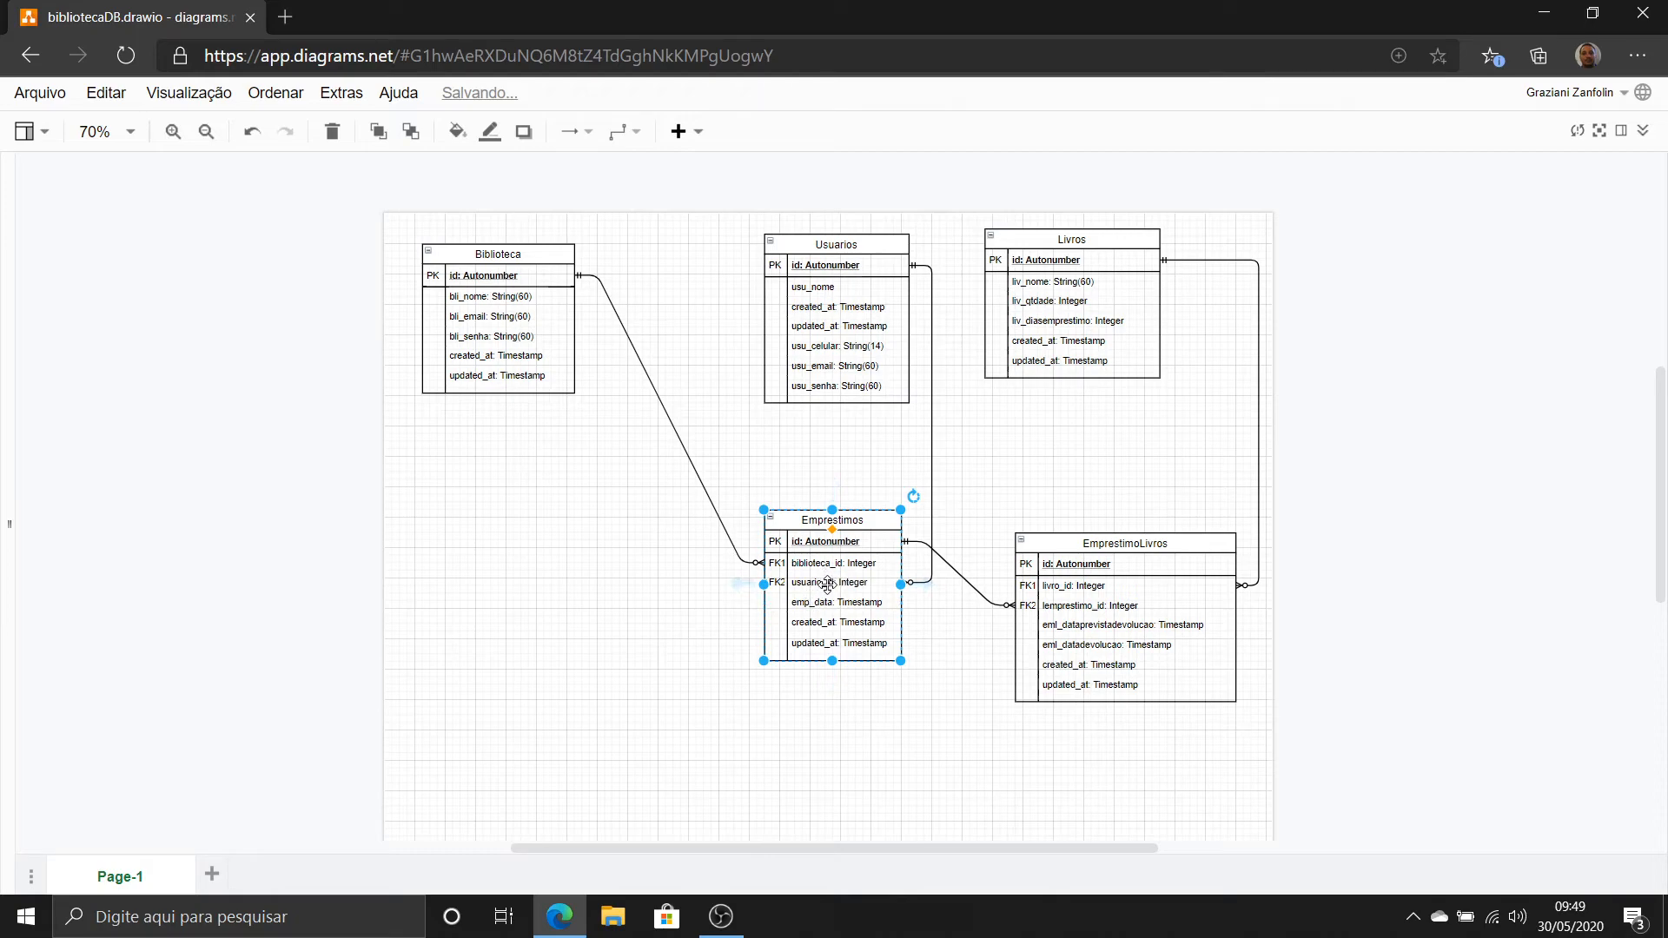
left_click(827, 584)
left_click_drag(855, 582, 865, 560)
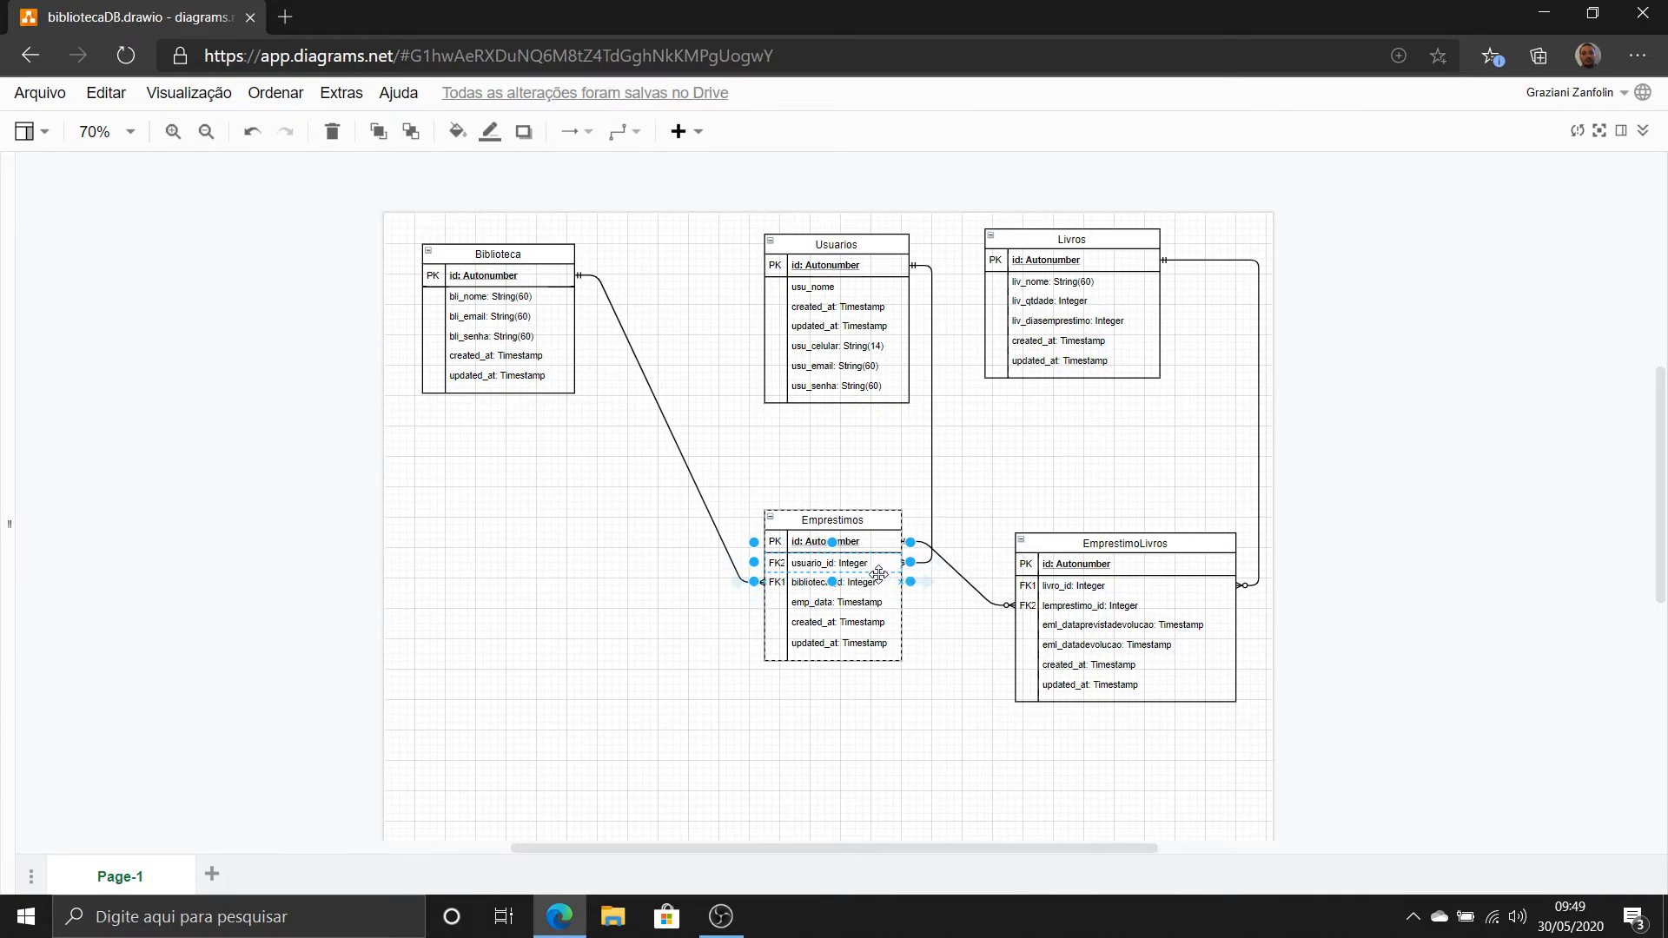
left_click_drag(874, 583, 877, 553)
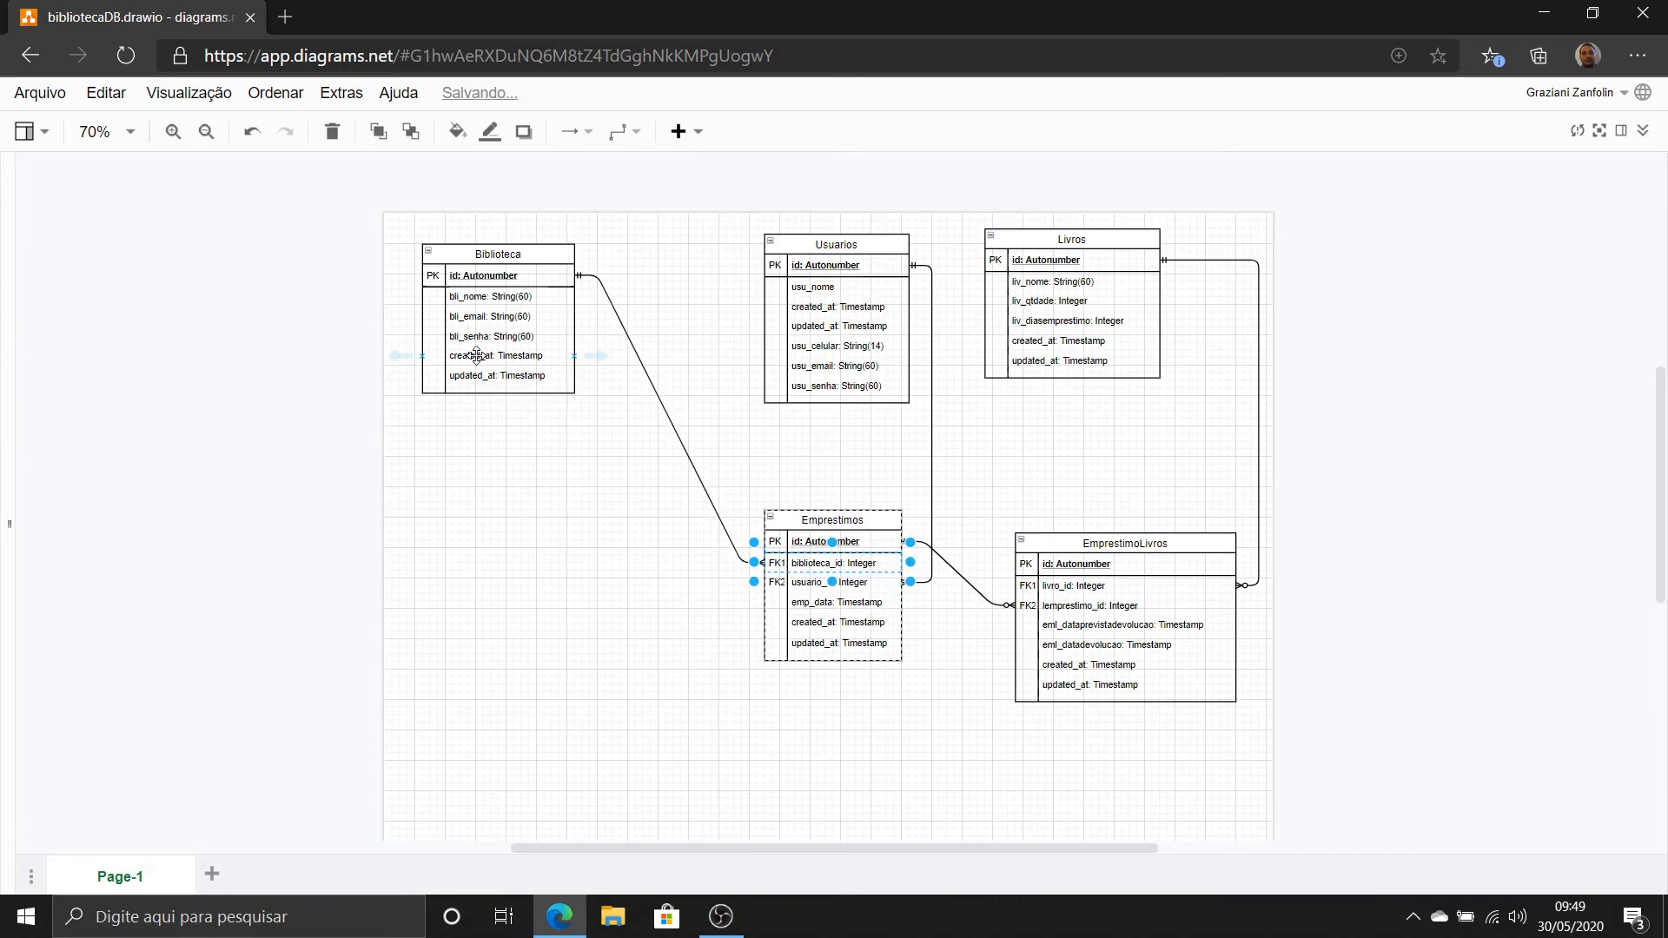
left_click(861, 452)
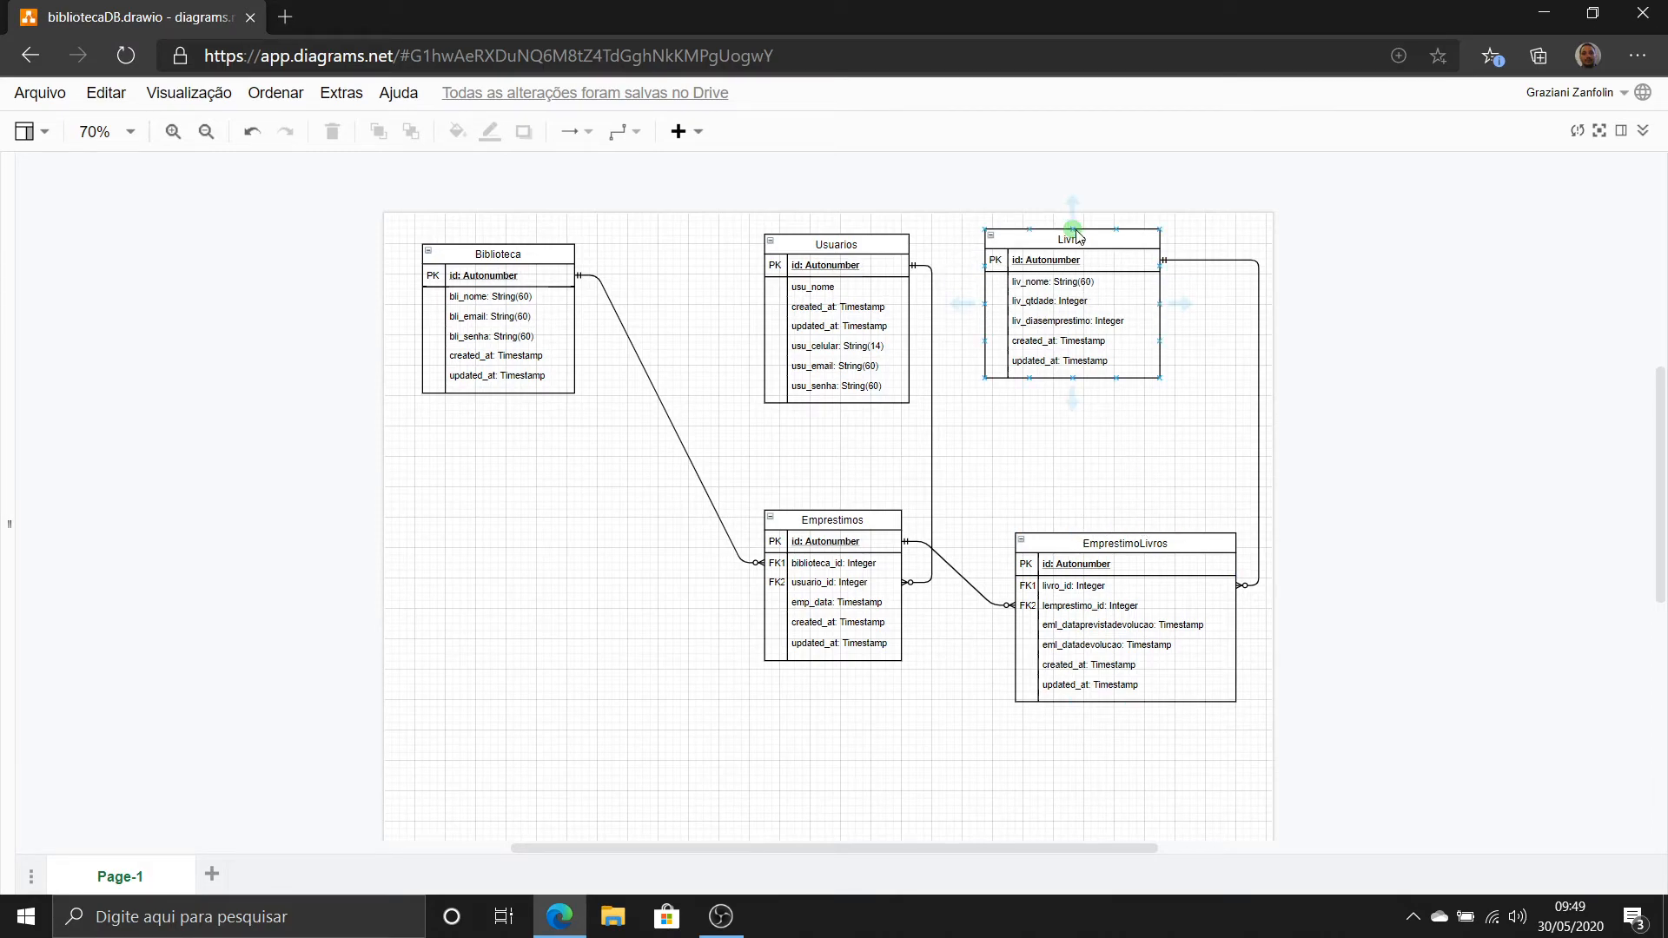
Move the Livros table beside Biblioteca and the Usuarios table to the upper-right part of the page.
left_click_drag(1075, 237, 739, 252)
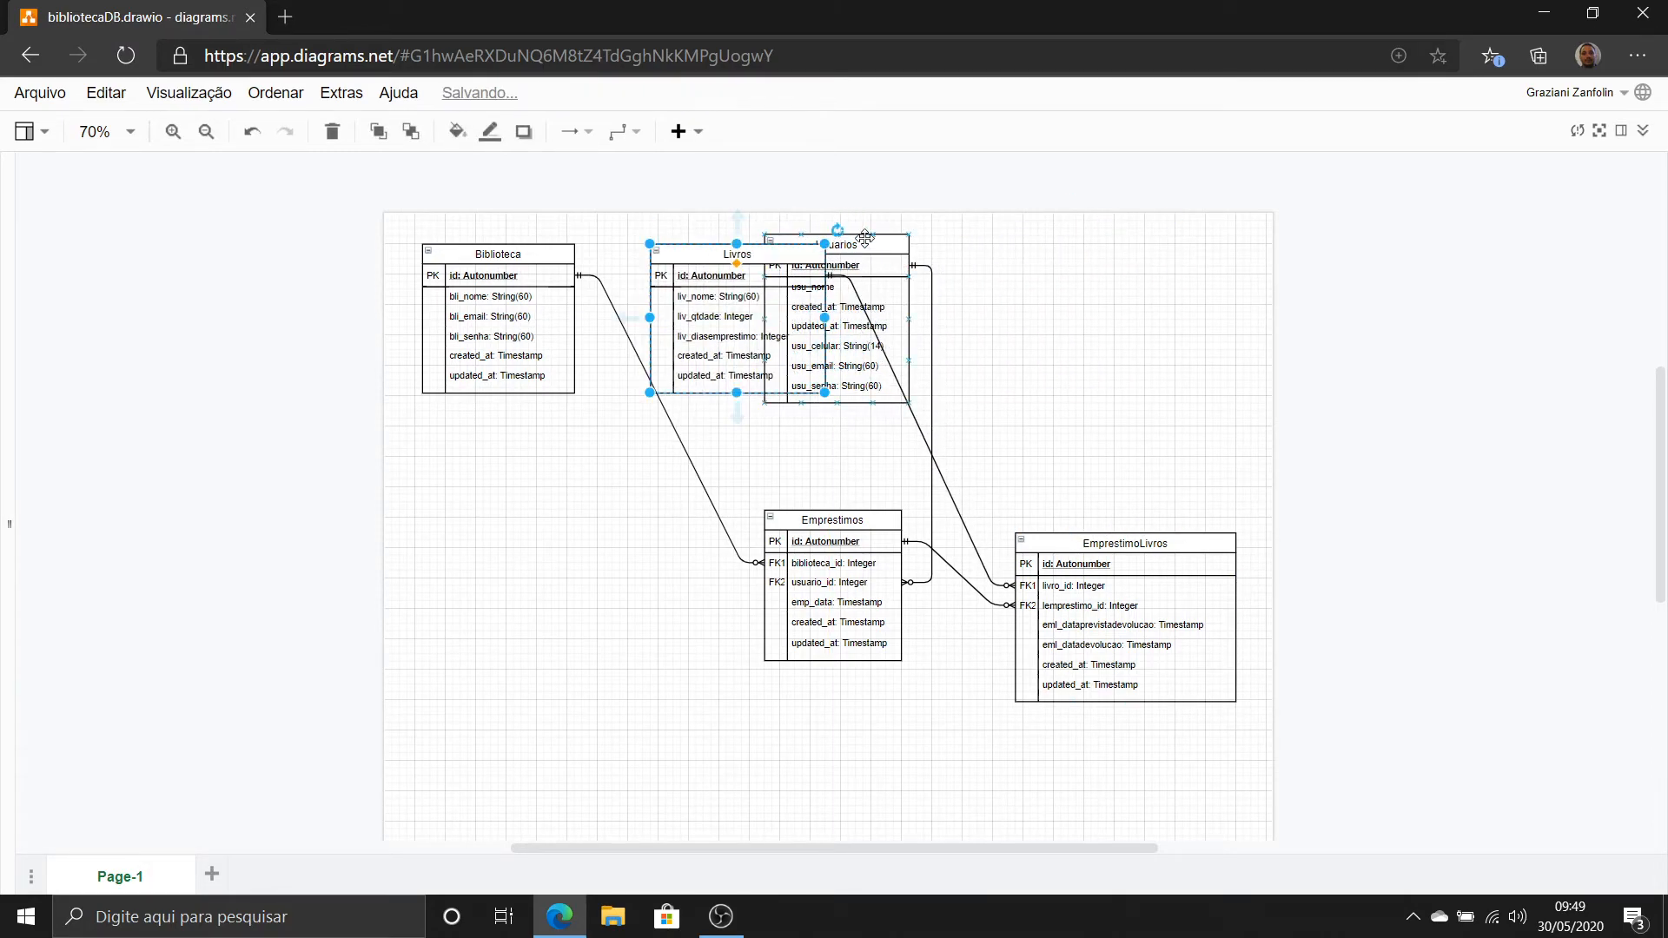
left_click_drag(863, 236, 1156, 270)
left_click_drag(1208, 538, 1117, 477)
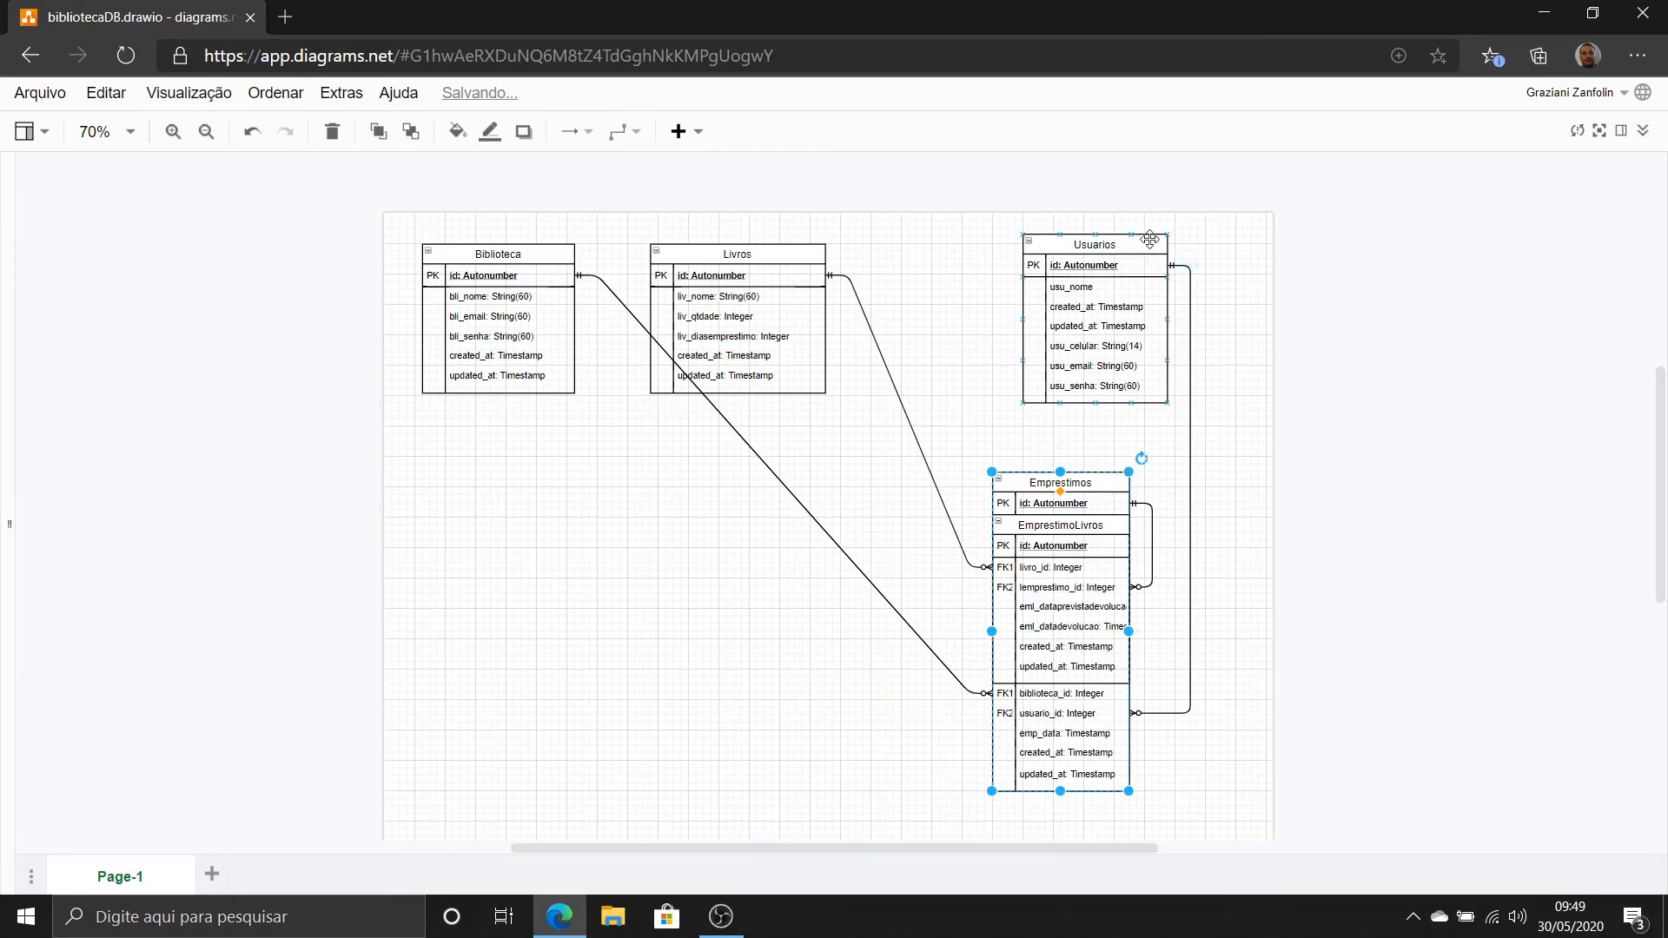
left_click_drag(1149, 238, 1188, 240)
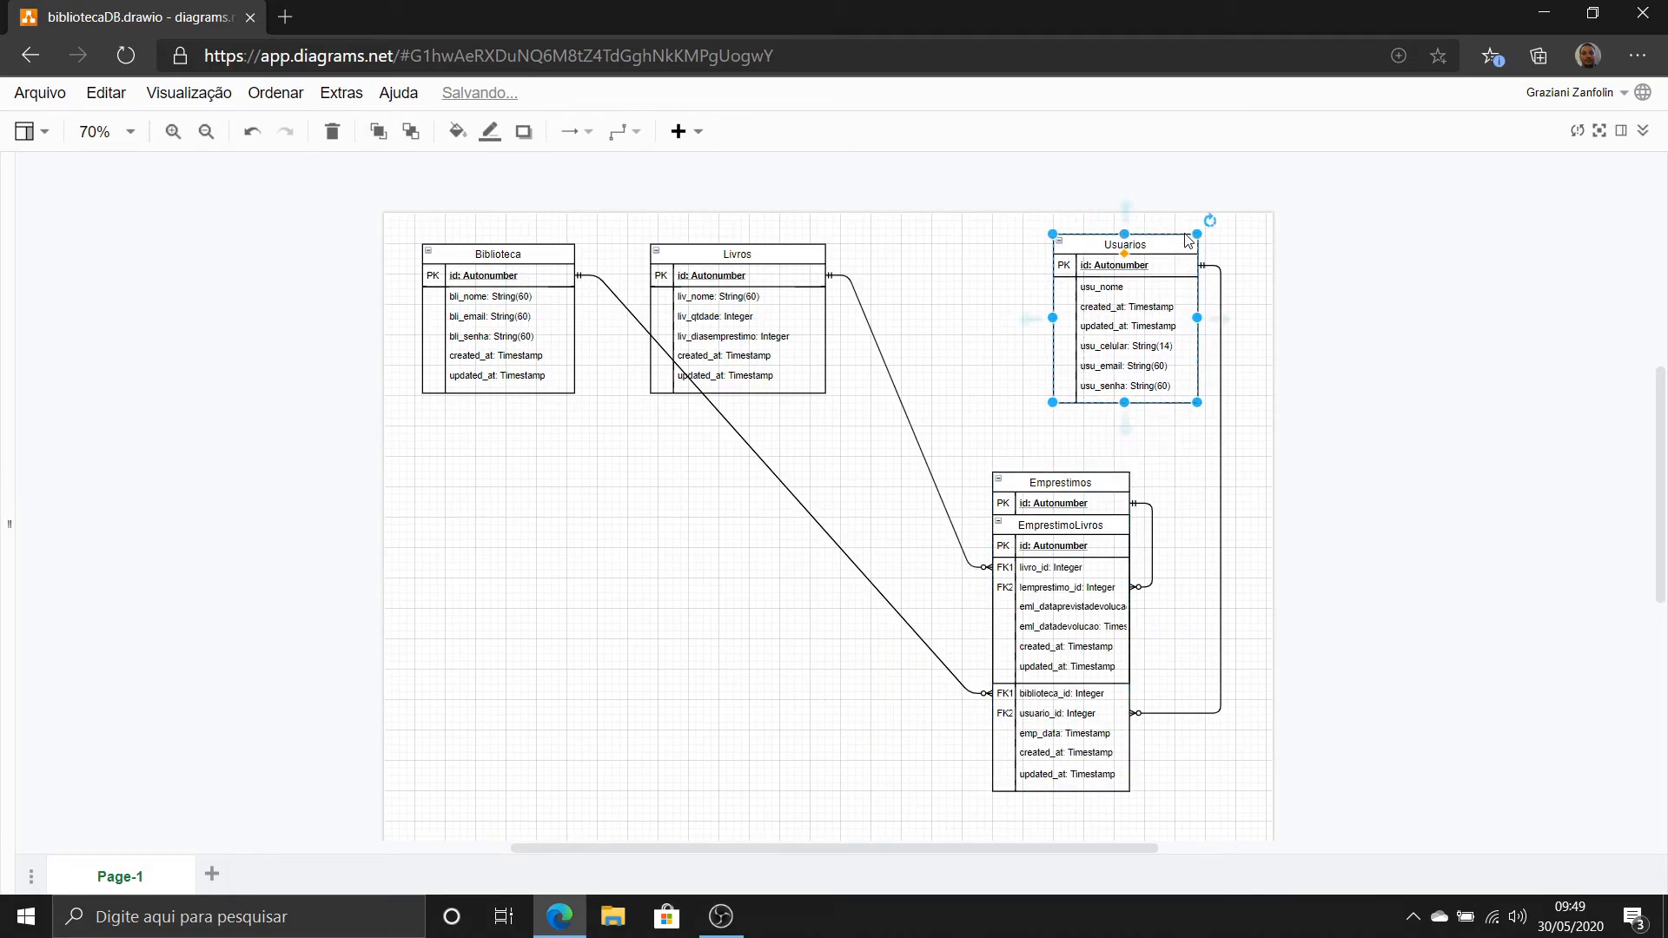
left_click_drag(1084, 475, 1015, 429)
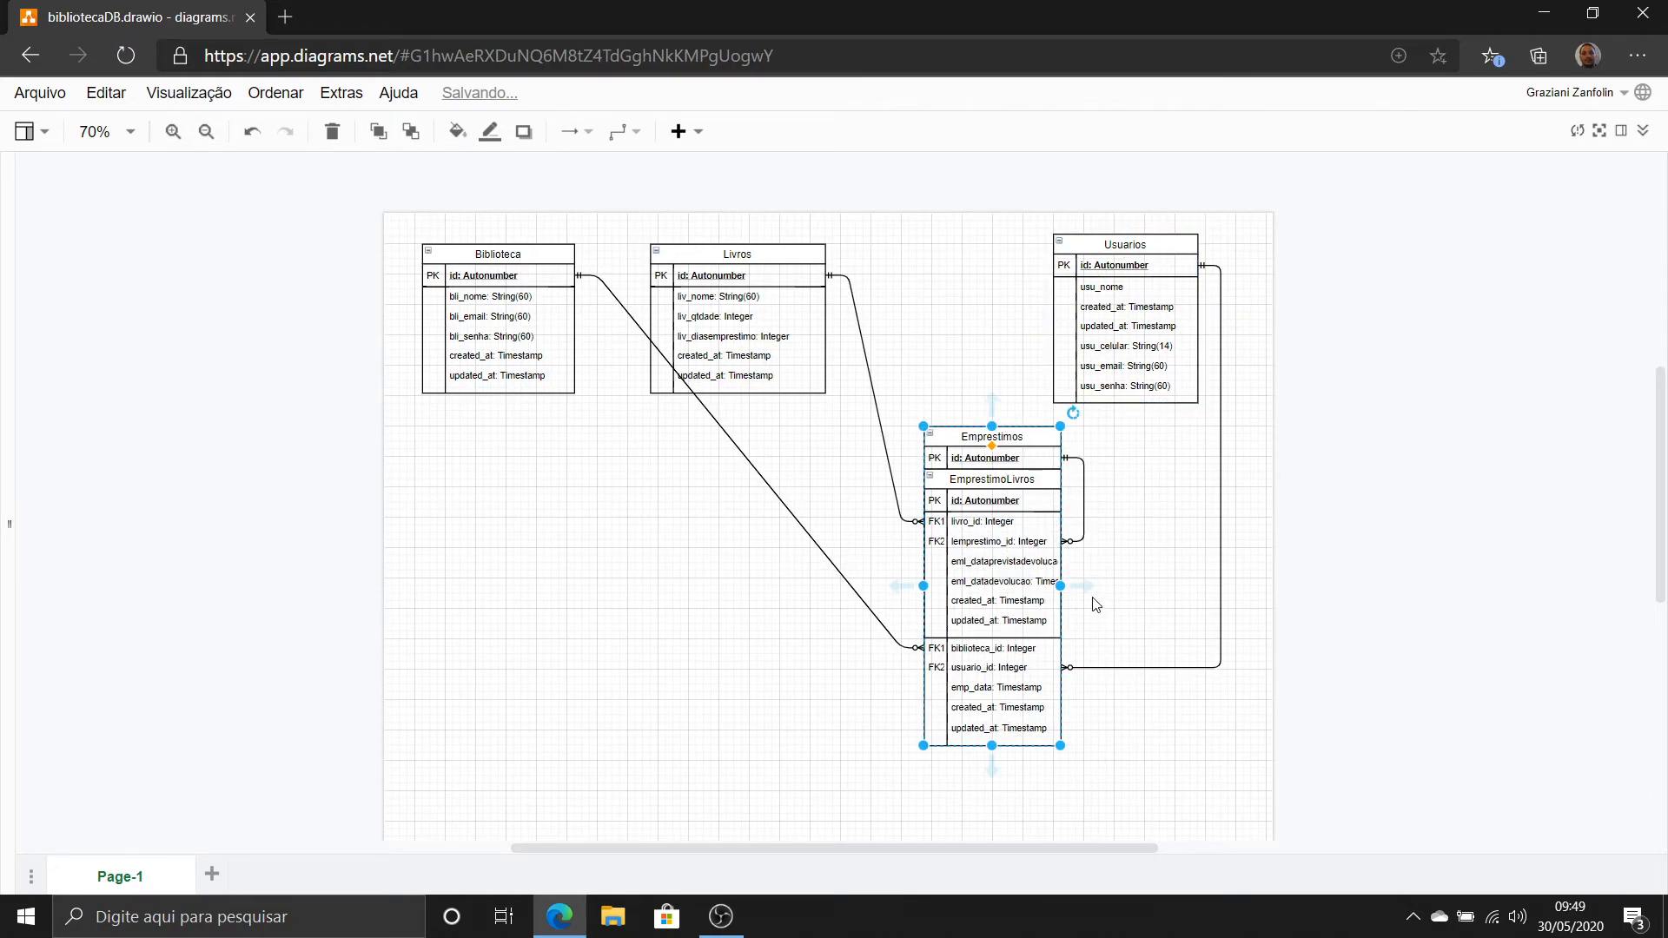
key("ctrl+z")
key("ctrl+z")
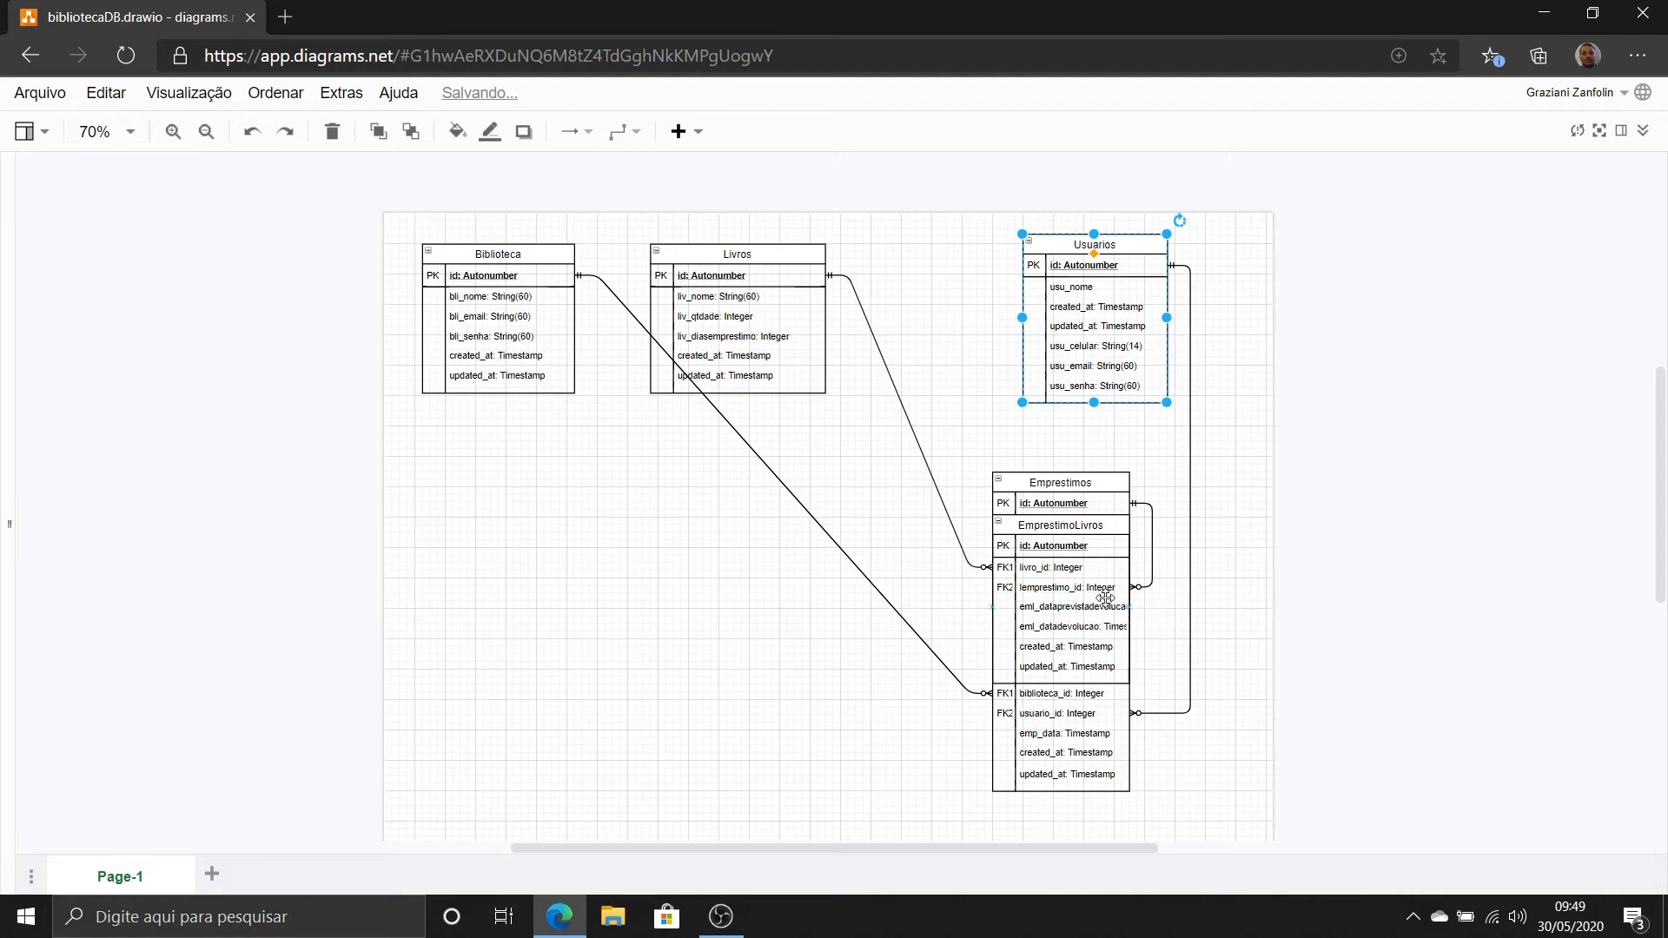
key("ctrl+z")
key("ctrl+z")
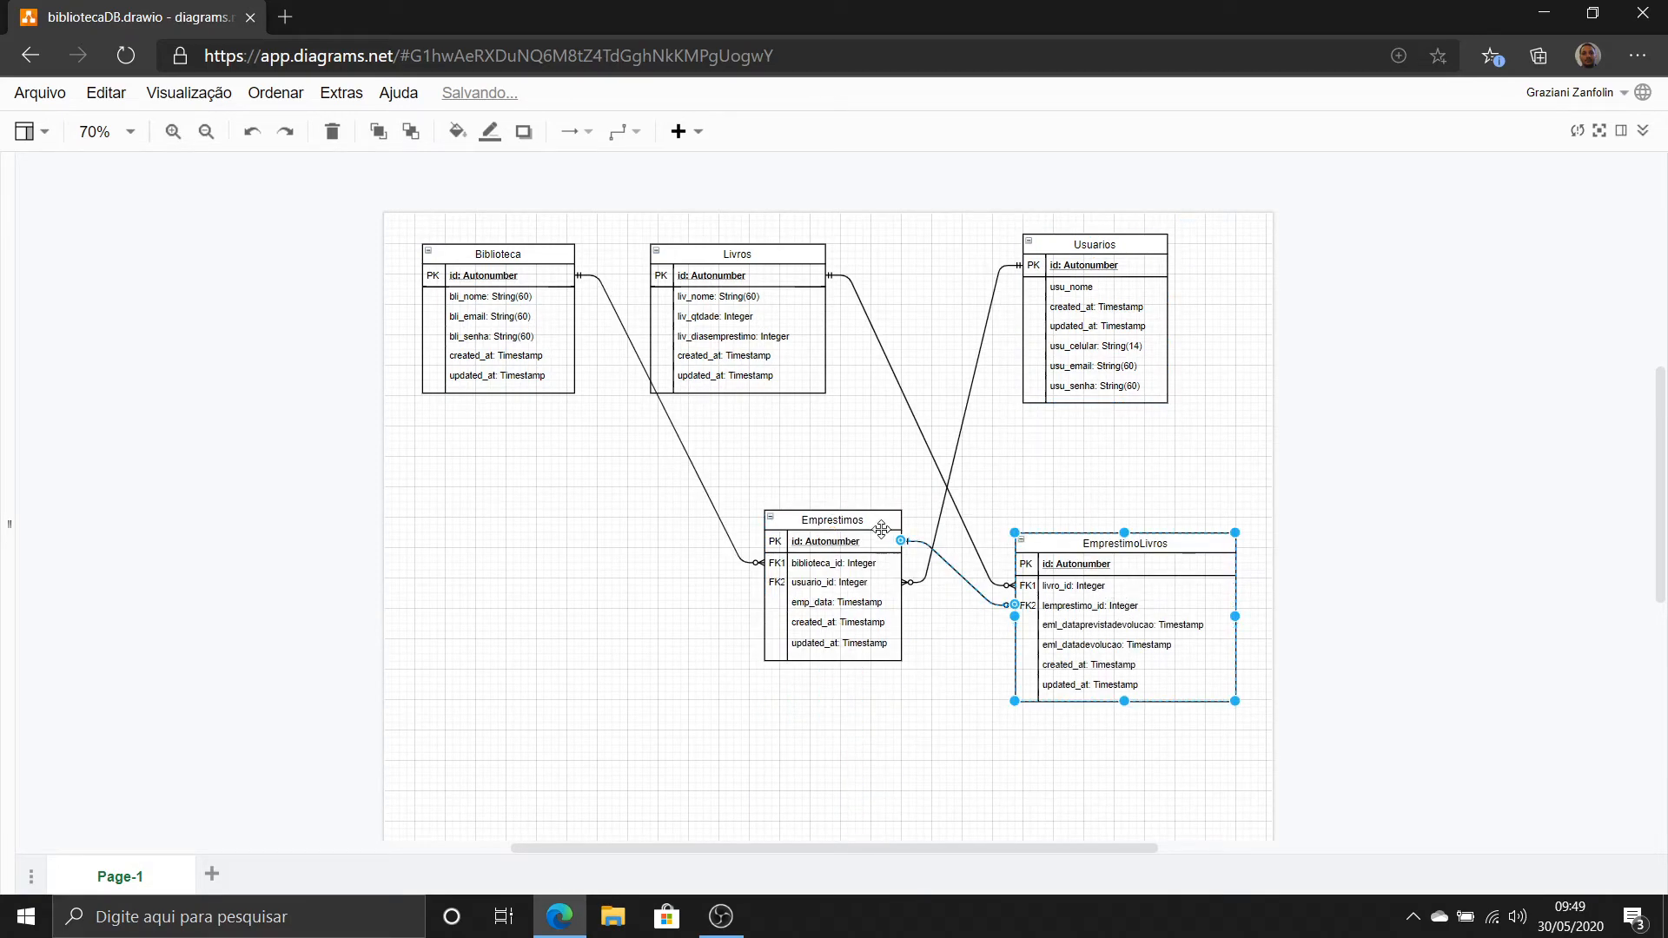
Arrange the Emprestimos table below EmprestimoLivros on the page's right side and shift the Usuarios table farther toward the upper-right corner.
left_click_drag(892, 514, 1167, 749)
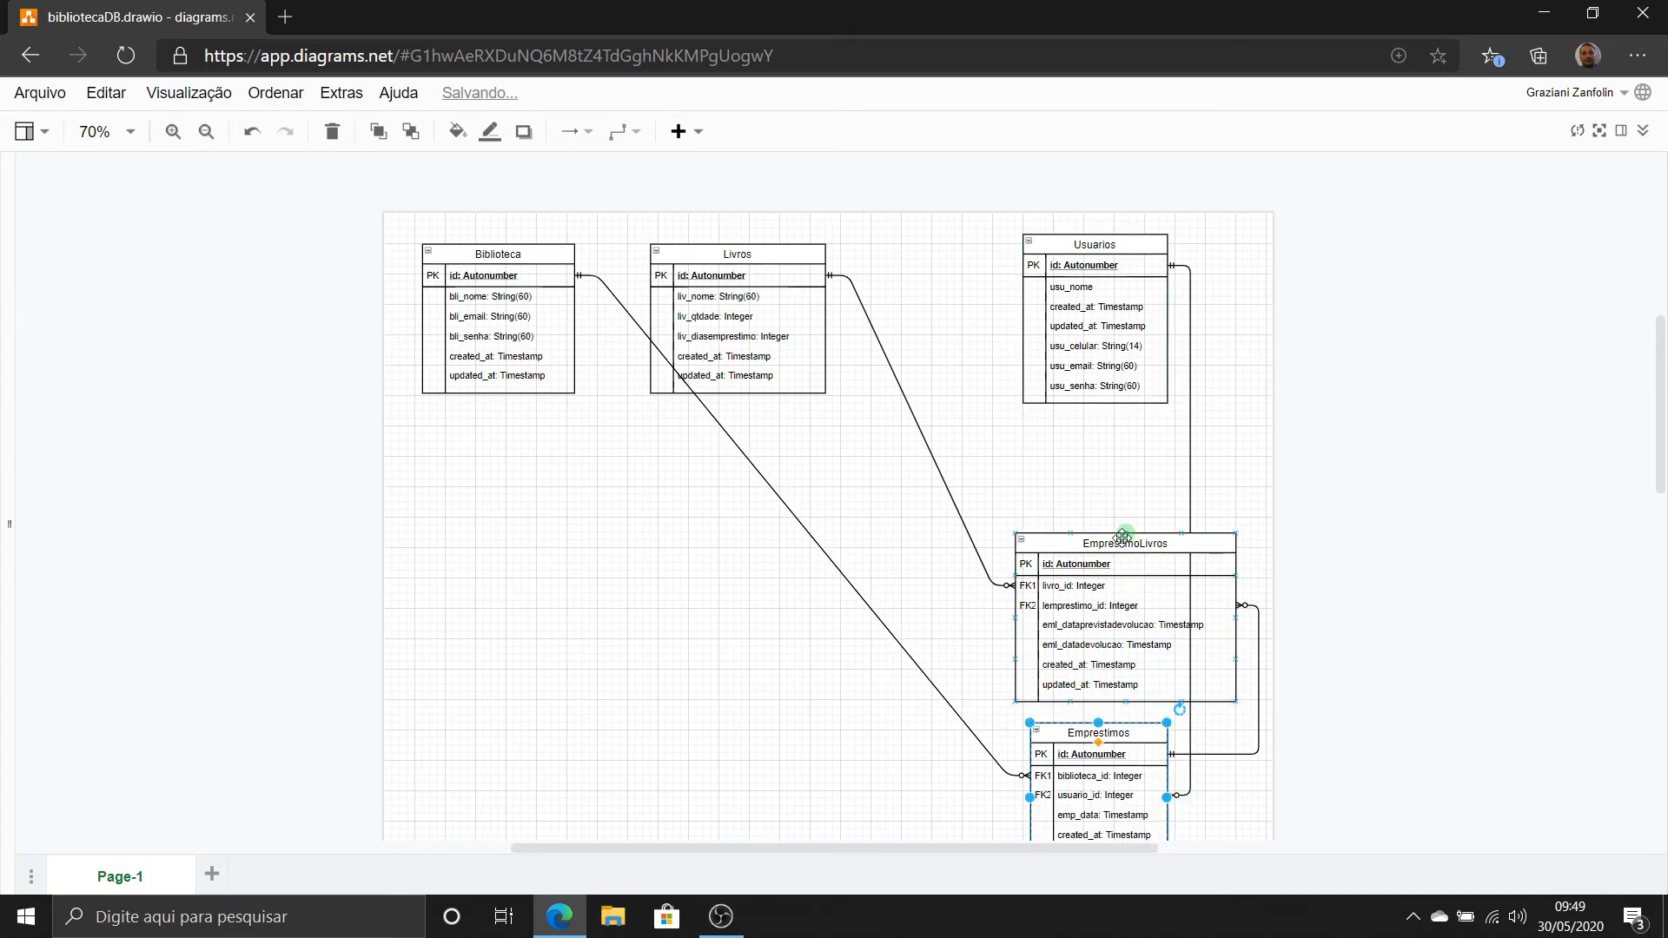
left_click_drag(1122, 535, 1078, 473)
key("ctrl+z")
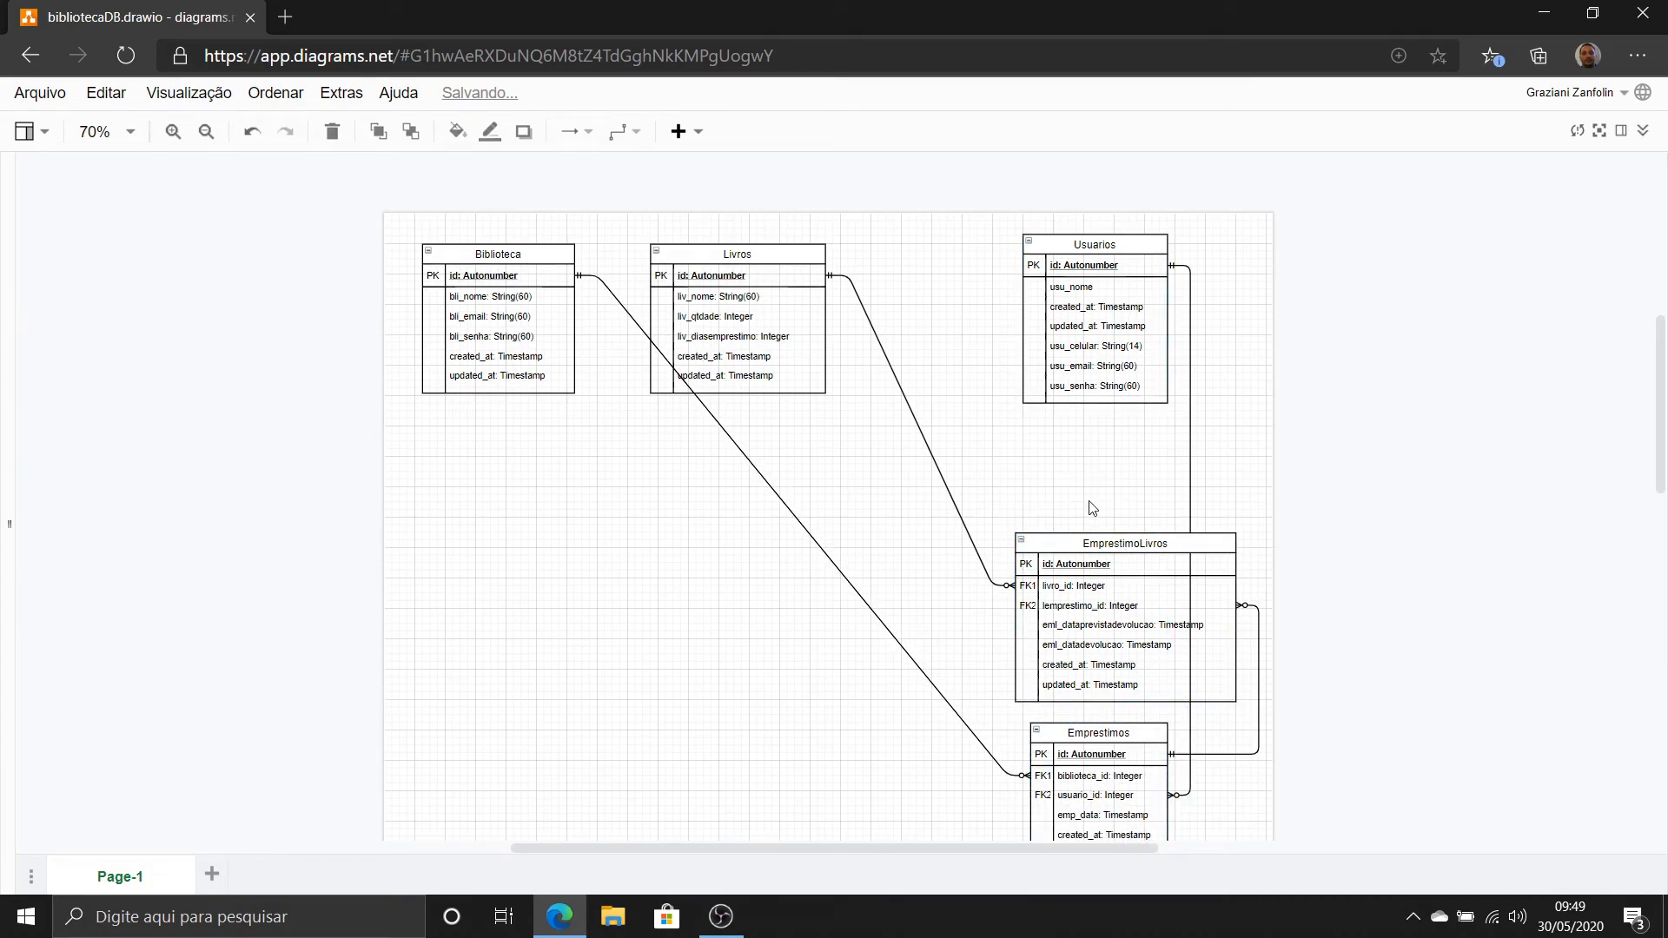
left_click_drag(1080, 533, 1018, 434)
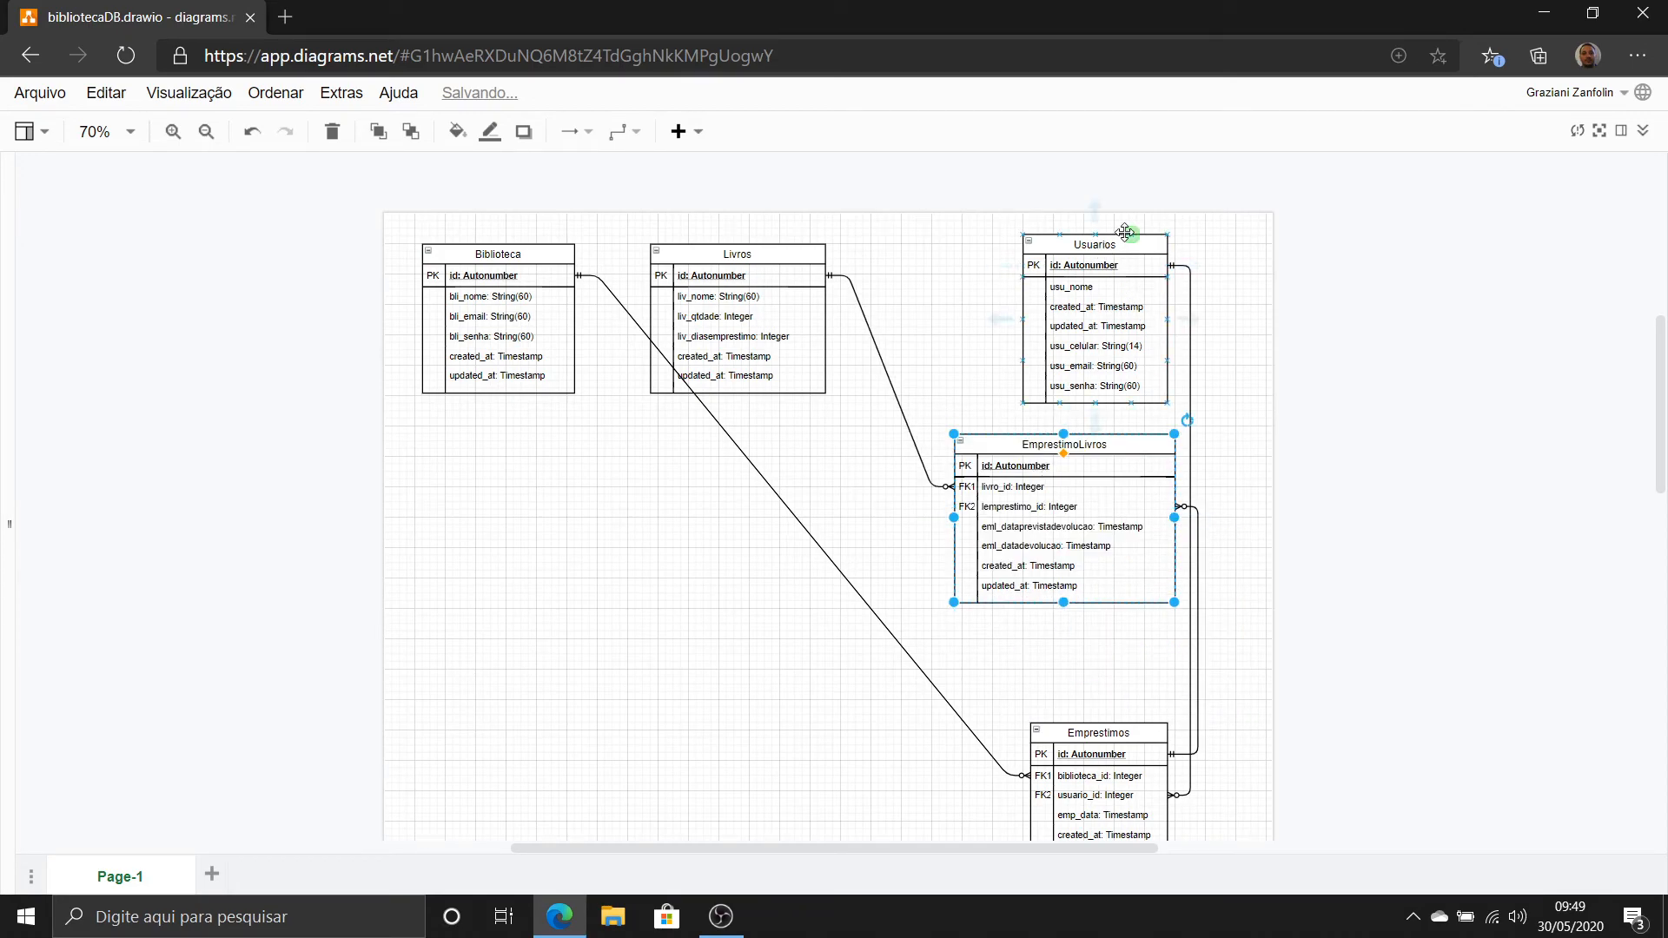
left_click_drag(1125, 233, 1188, 235)
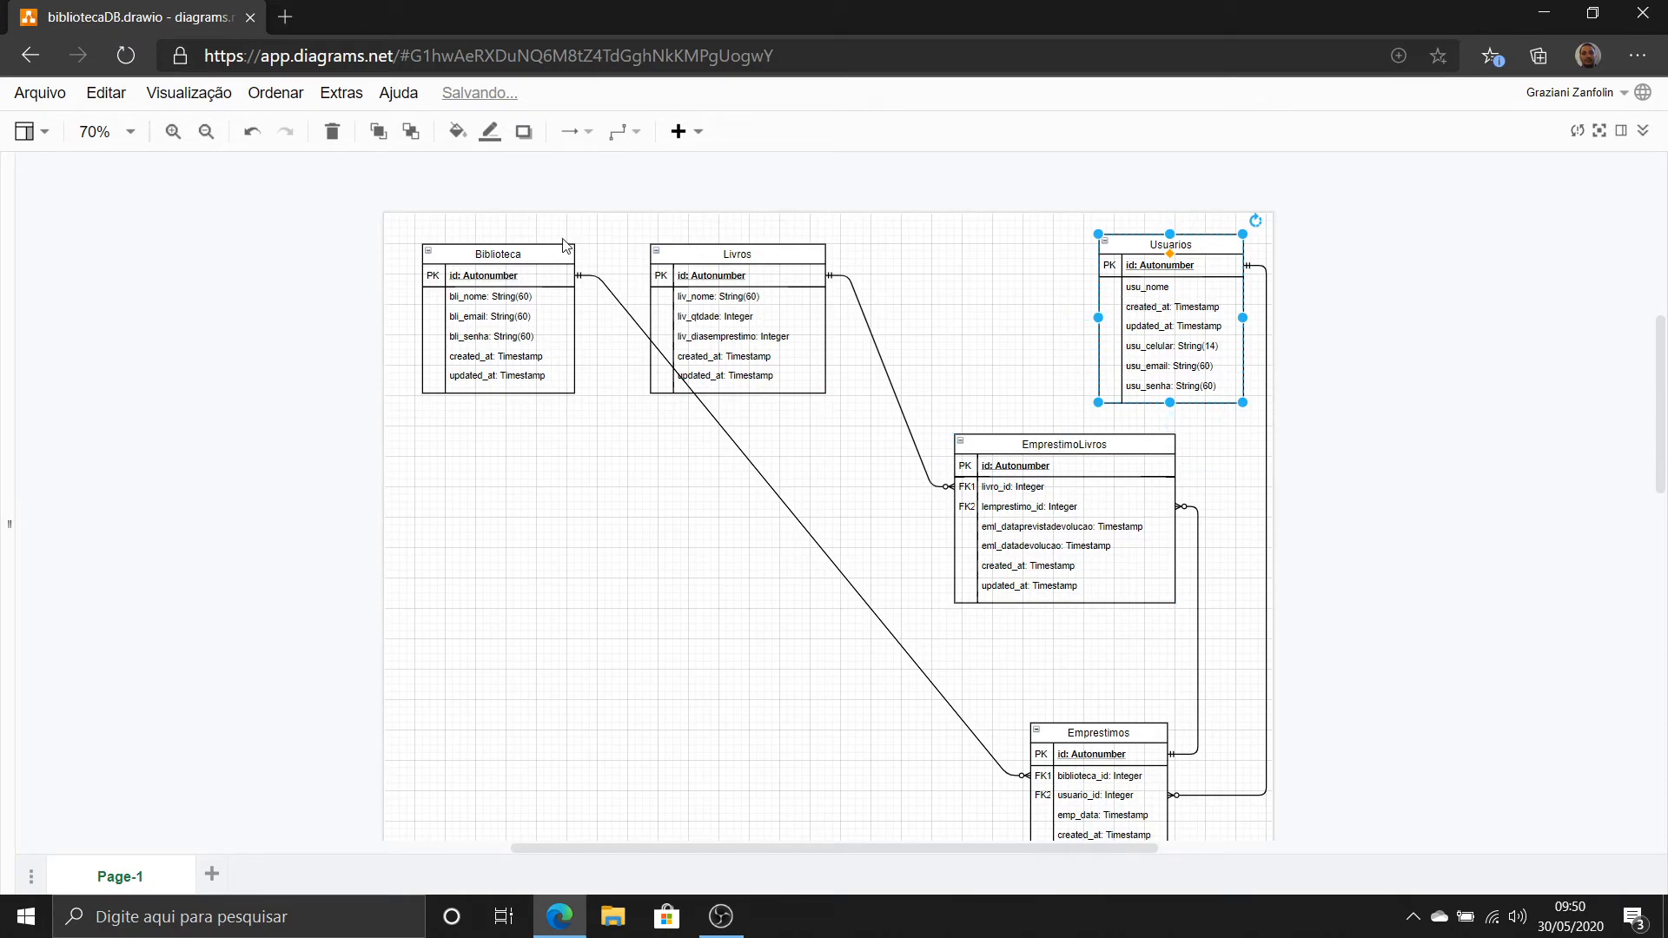
Move the Biblioteca table to the page's lower-left area and bring the Emprestimos table closer beneath EmprestimoLivros.
left_click_drag(567, 250, 570, 726)
scroll(808, 504, "down", 10)
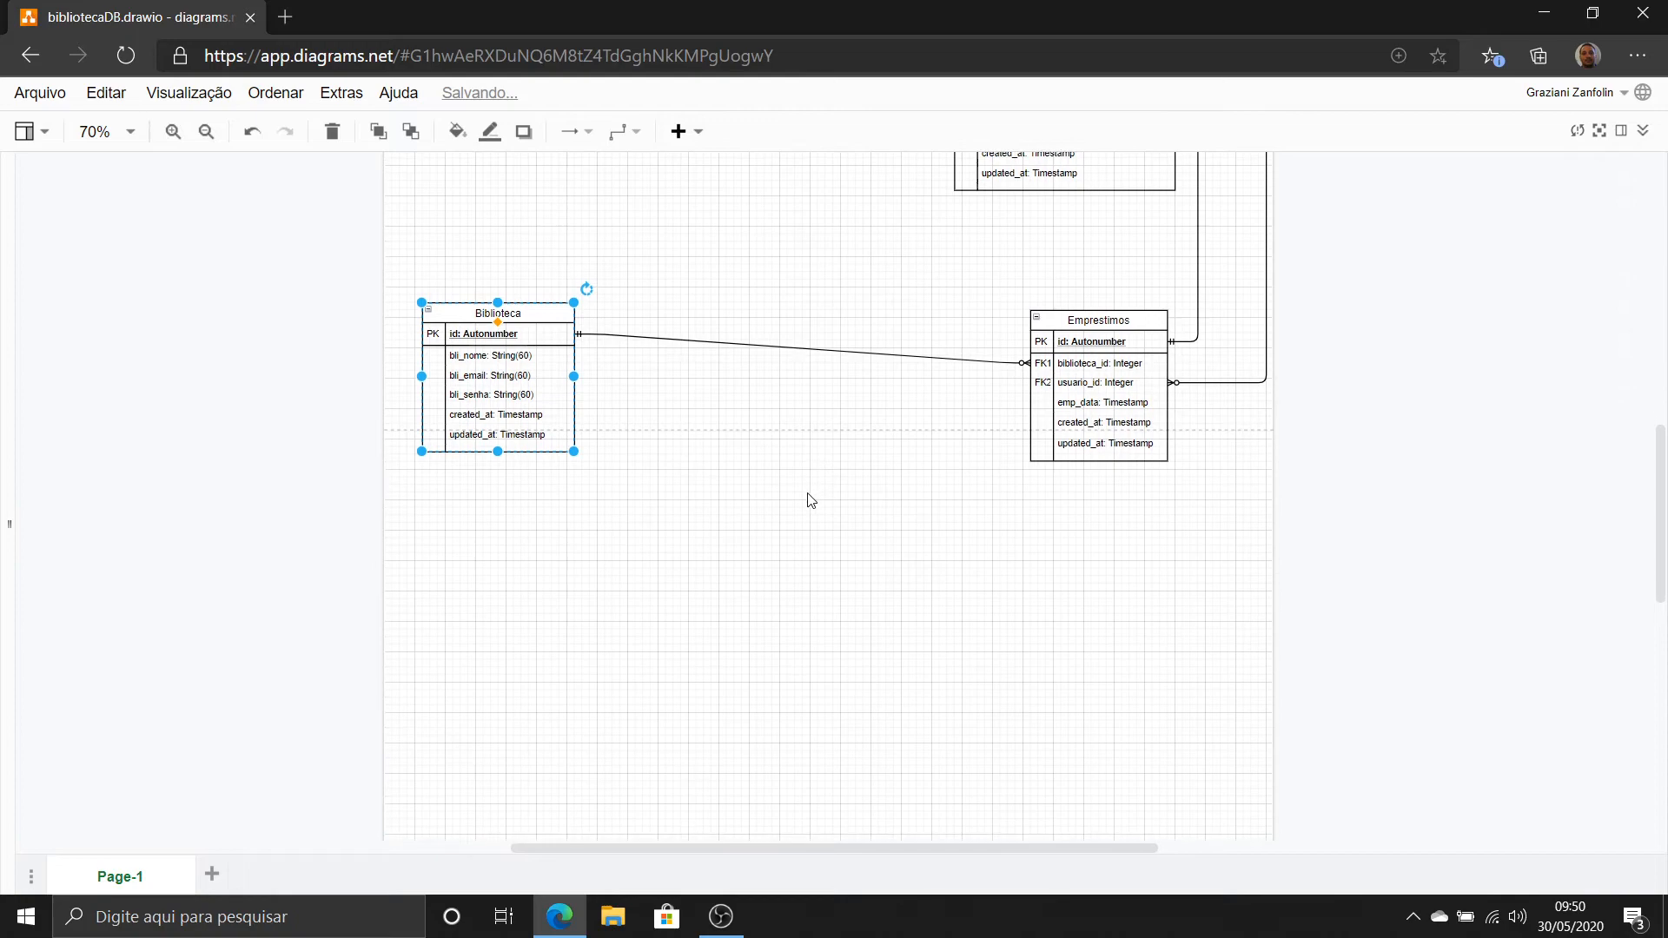
scroll(808, 504, "up", 5)
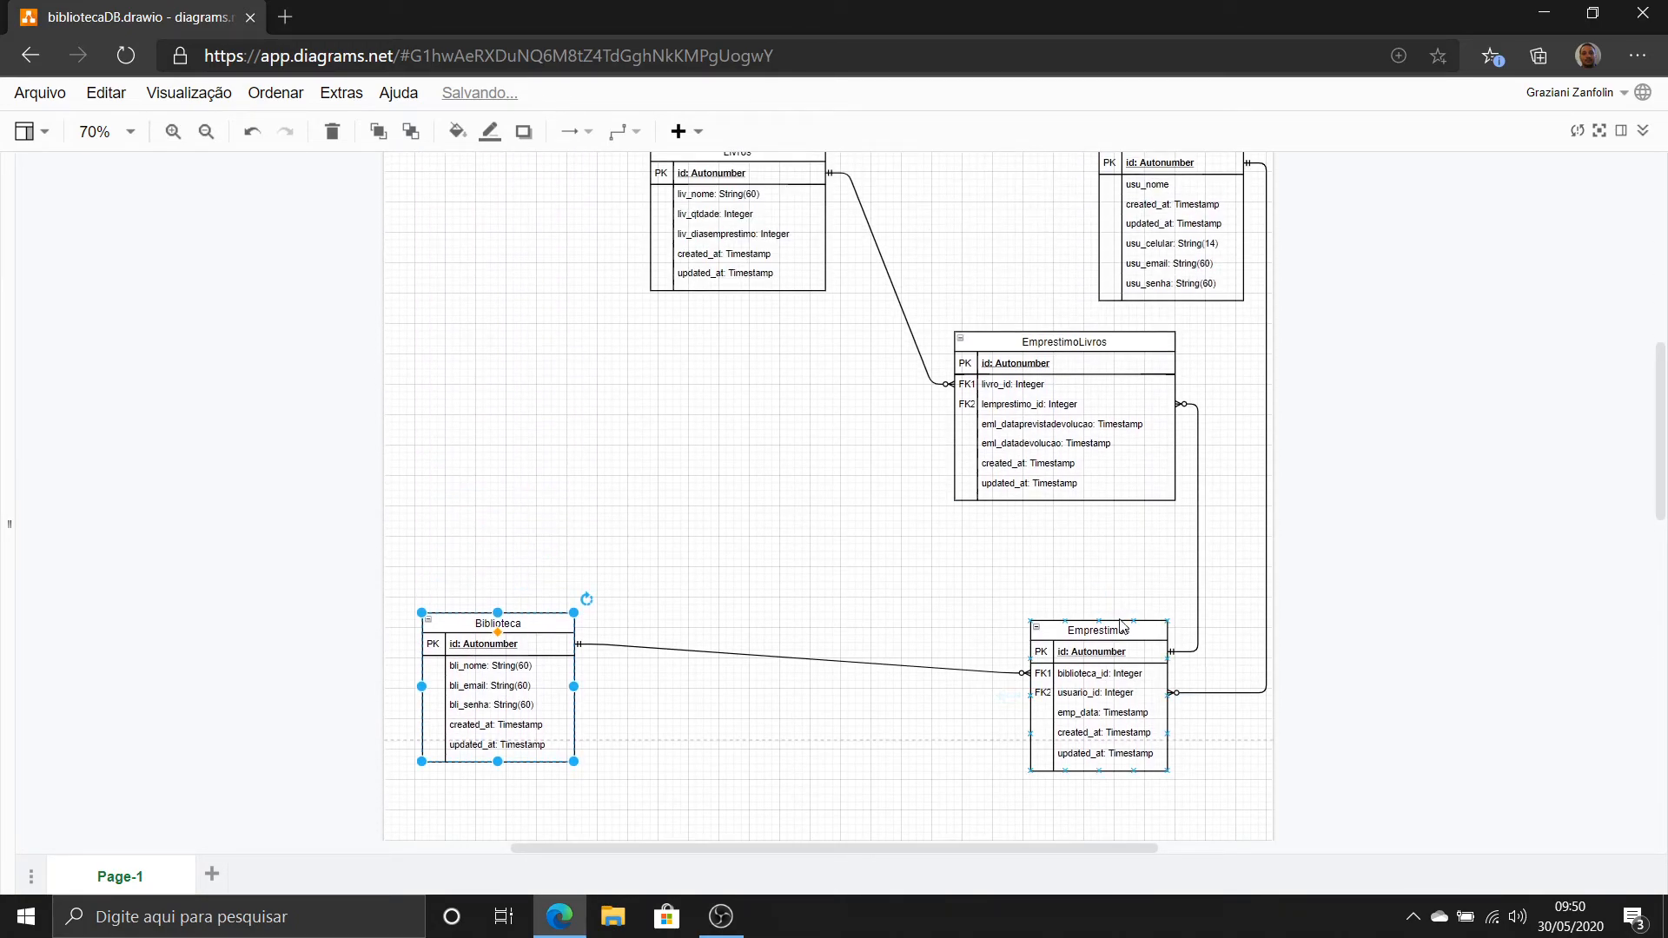
left_click_drag(1121, 626, 1081, 558)
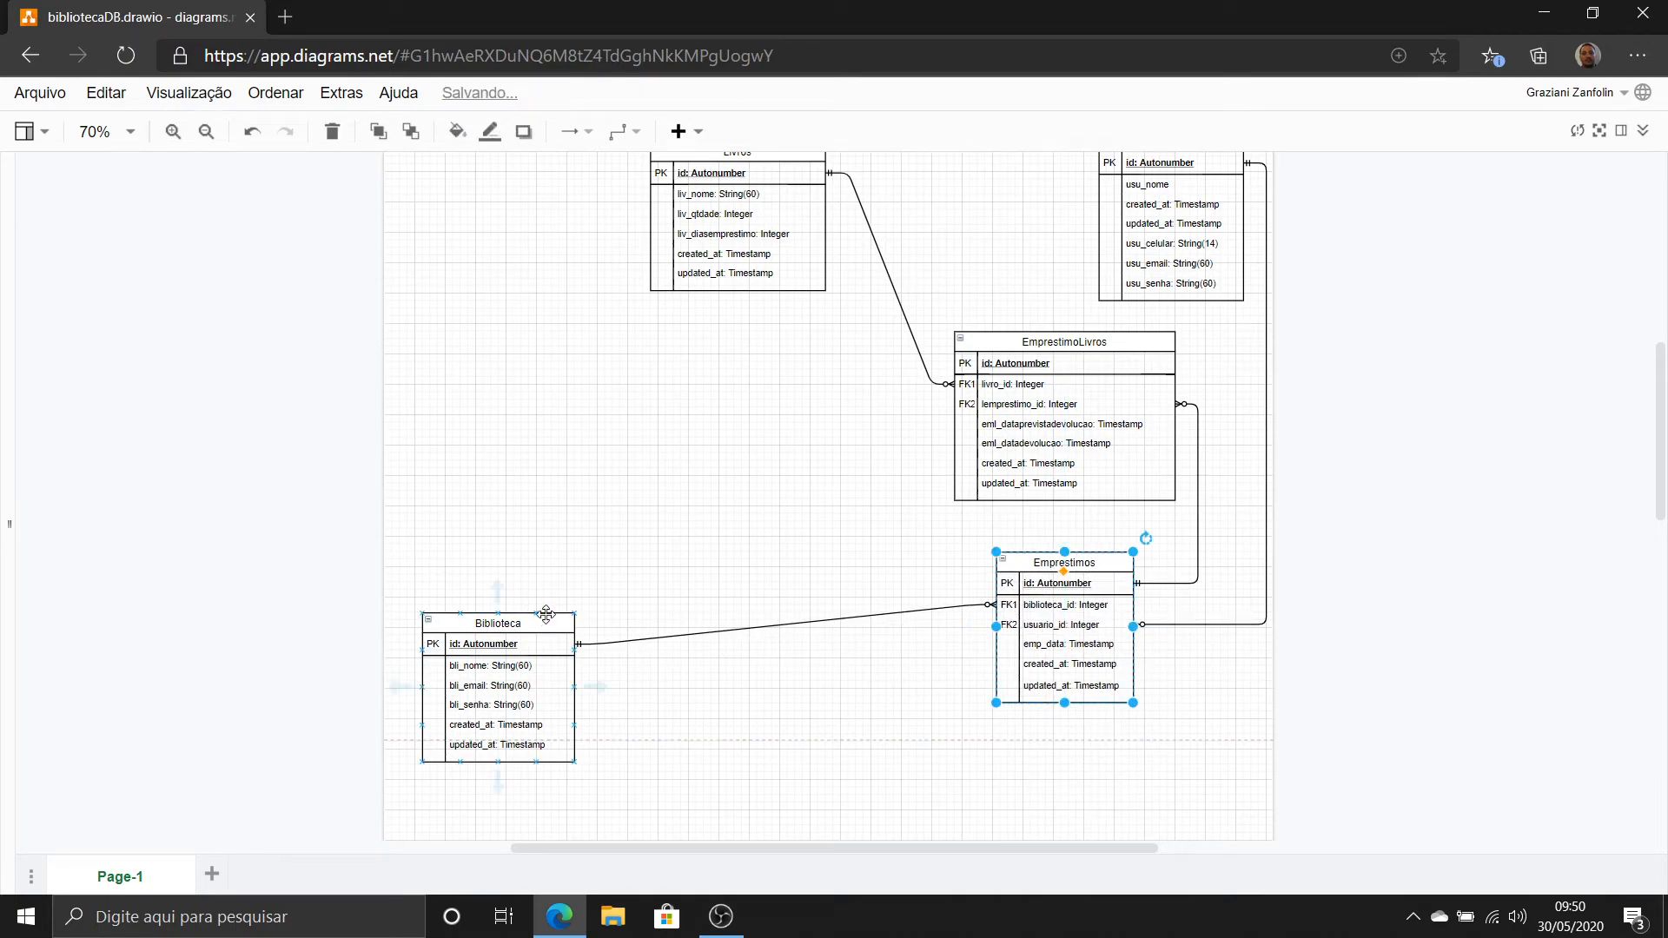
left_click_drag(544, 615, 543, 539)
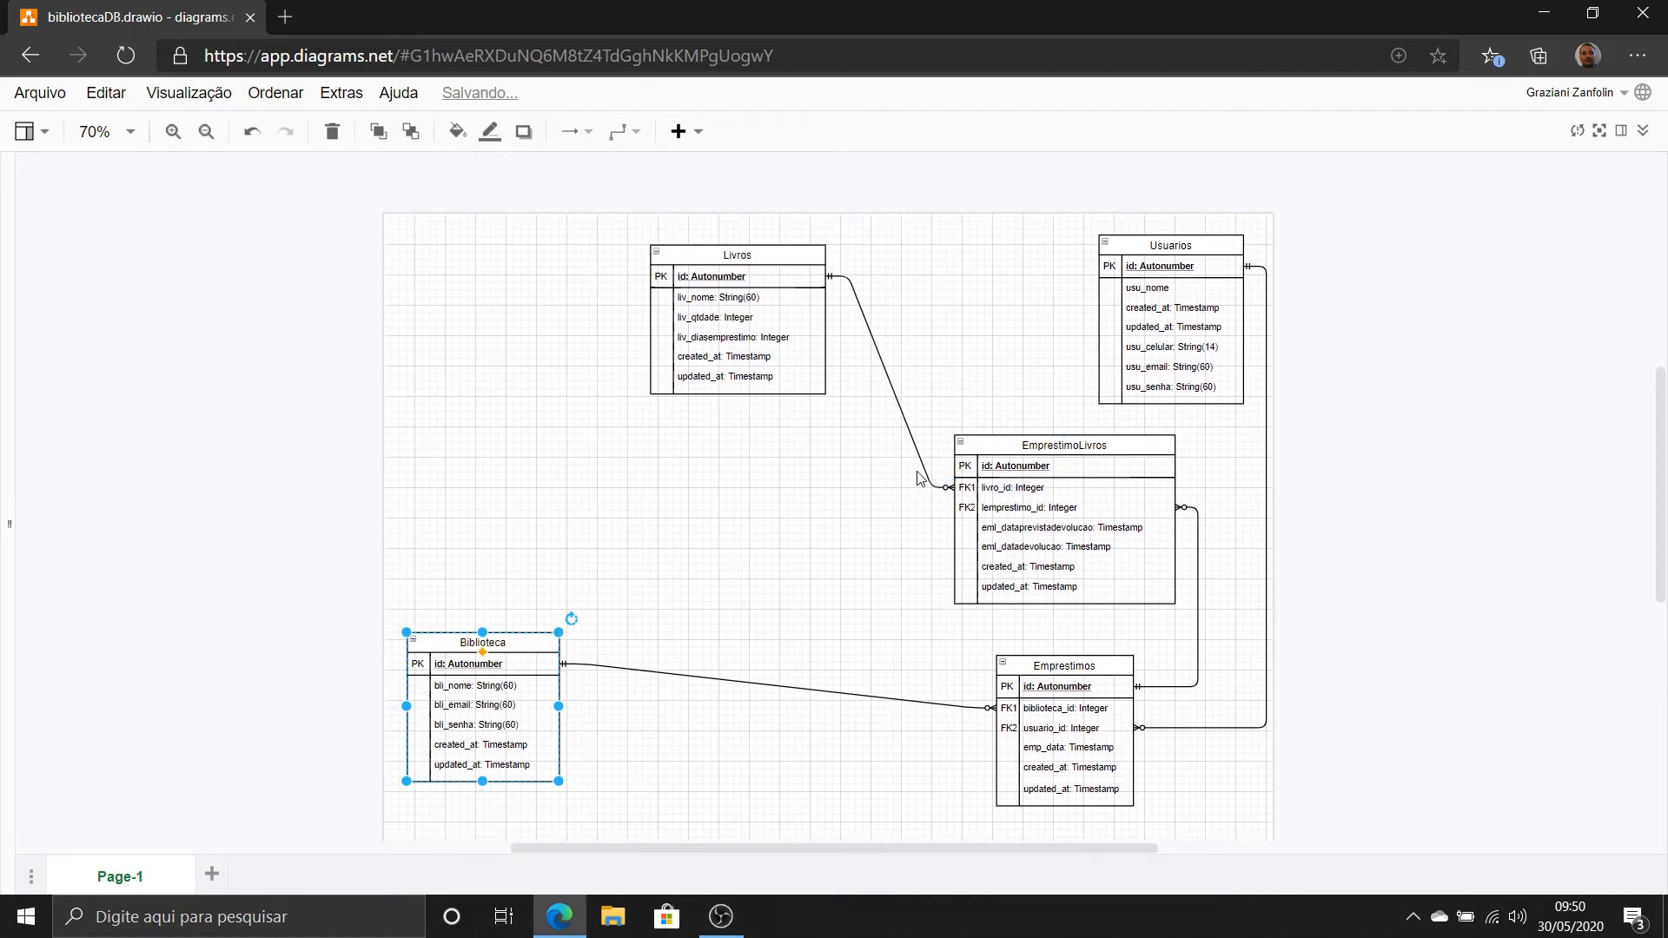
Shift the EmprestimoLivros and Usuarios tables slightly toward the page's centre and place Livros level with EmprestimoLivros, above Biblioteca.
left_click_drag(1099, 438, 1061, 439)
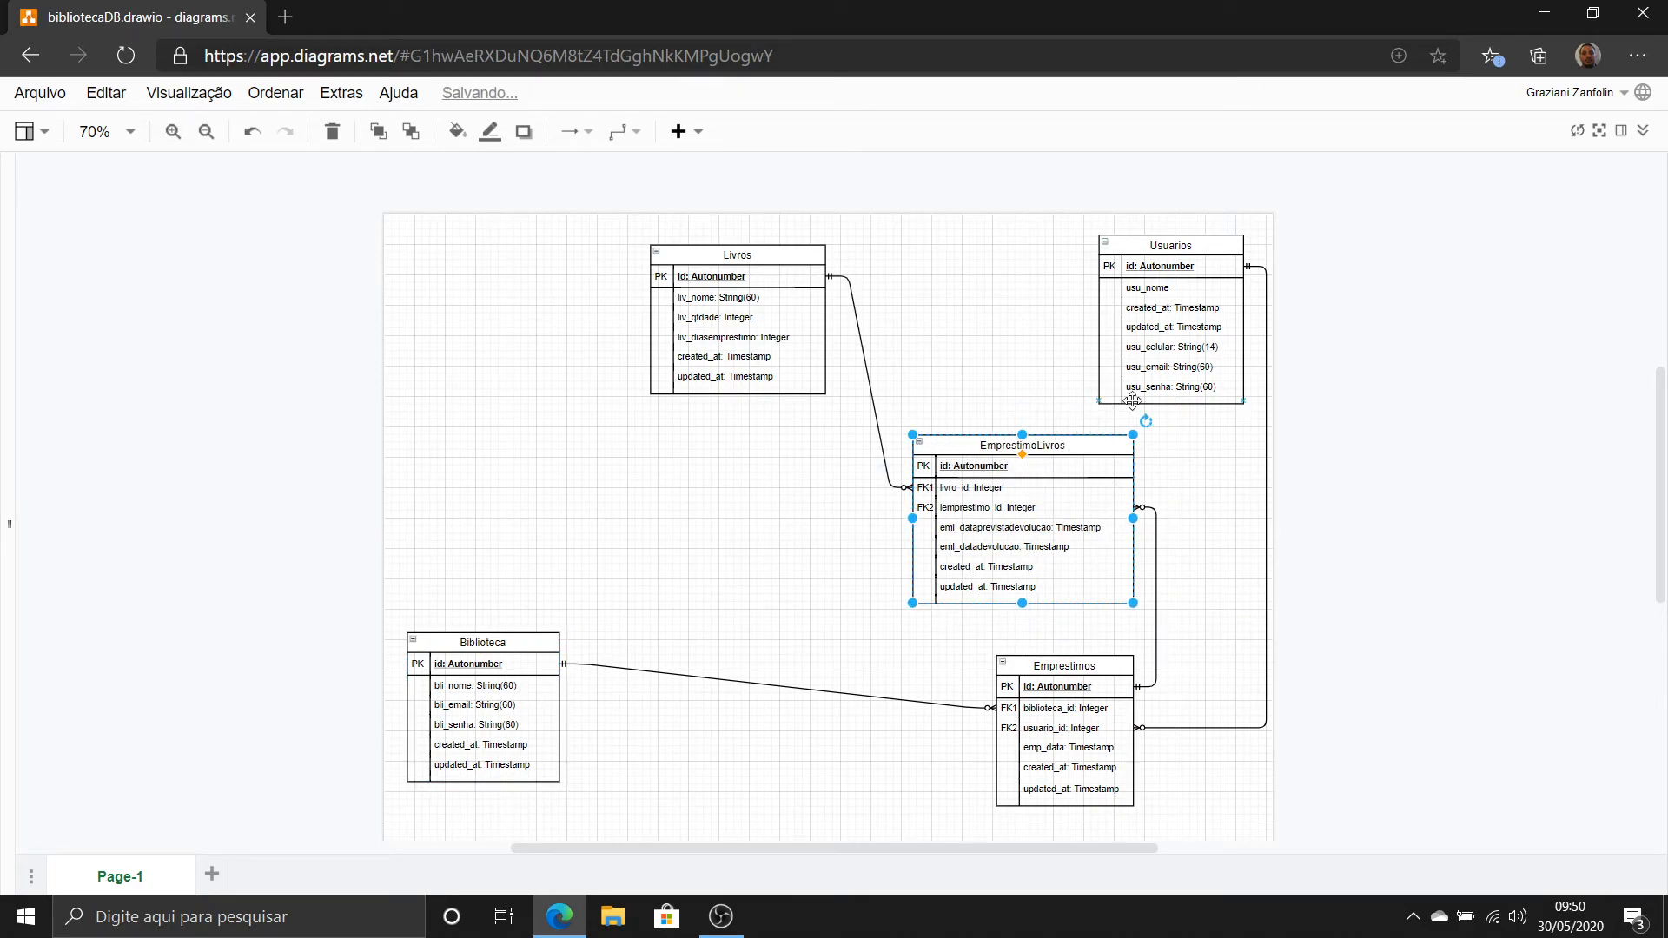
left_click_drag(1196, 236, 1158, 236)
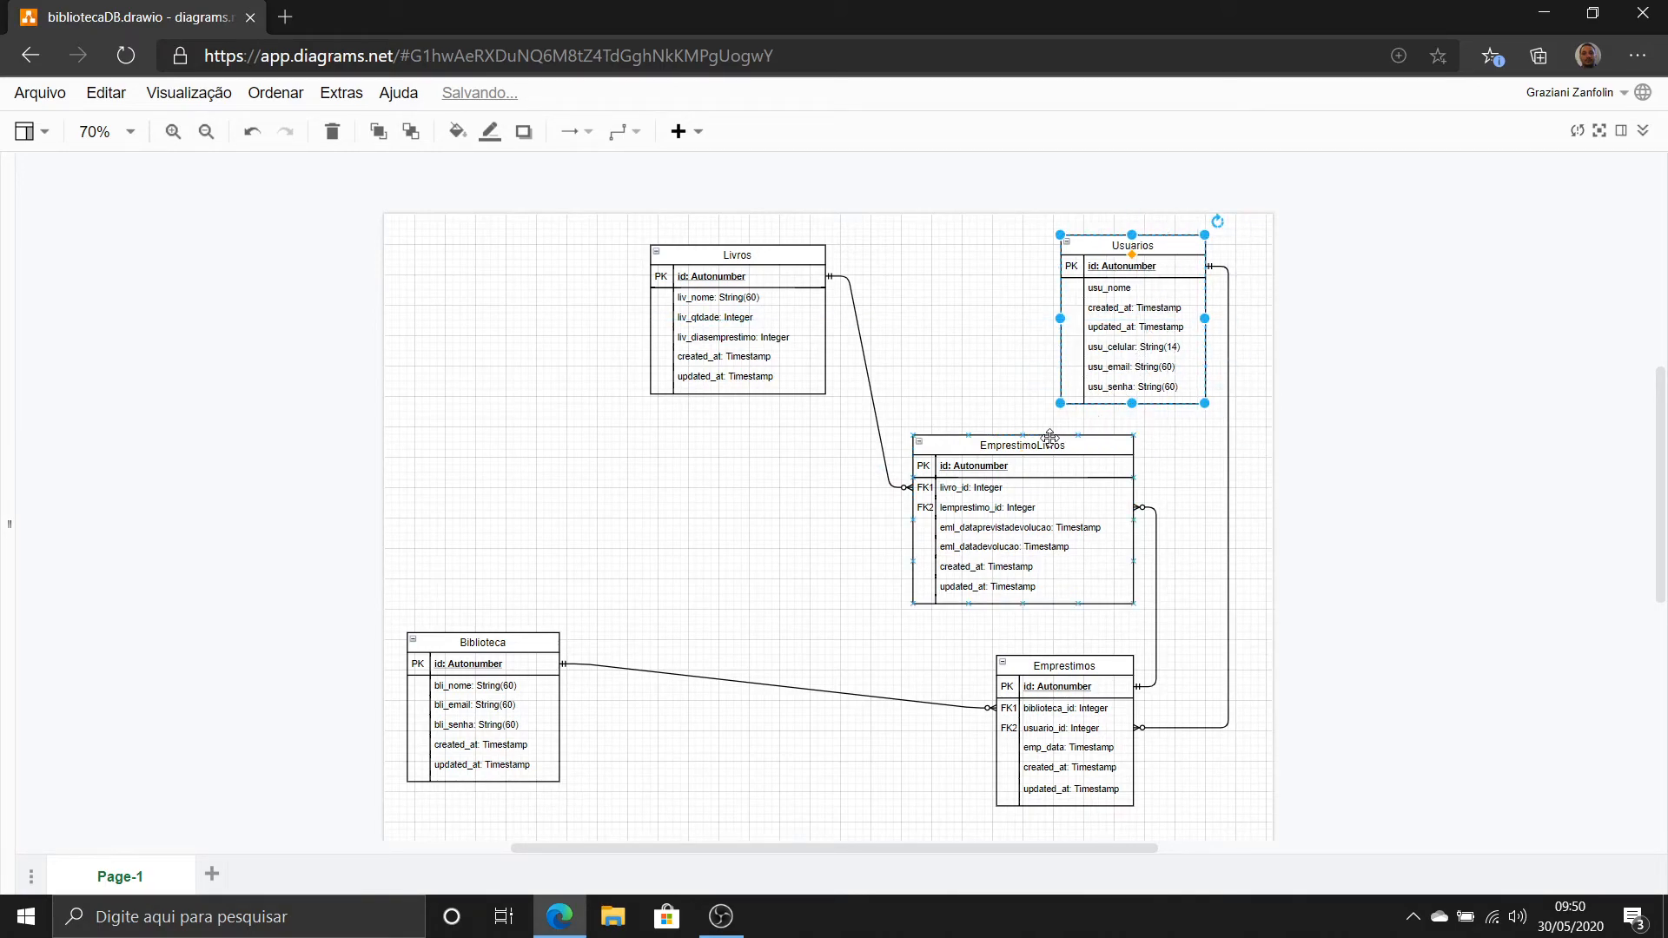
left_click_drag(734, 254, 717, 464)
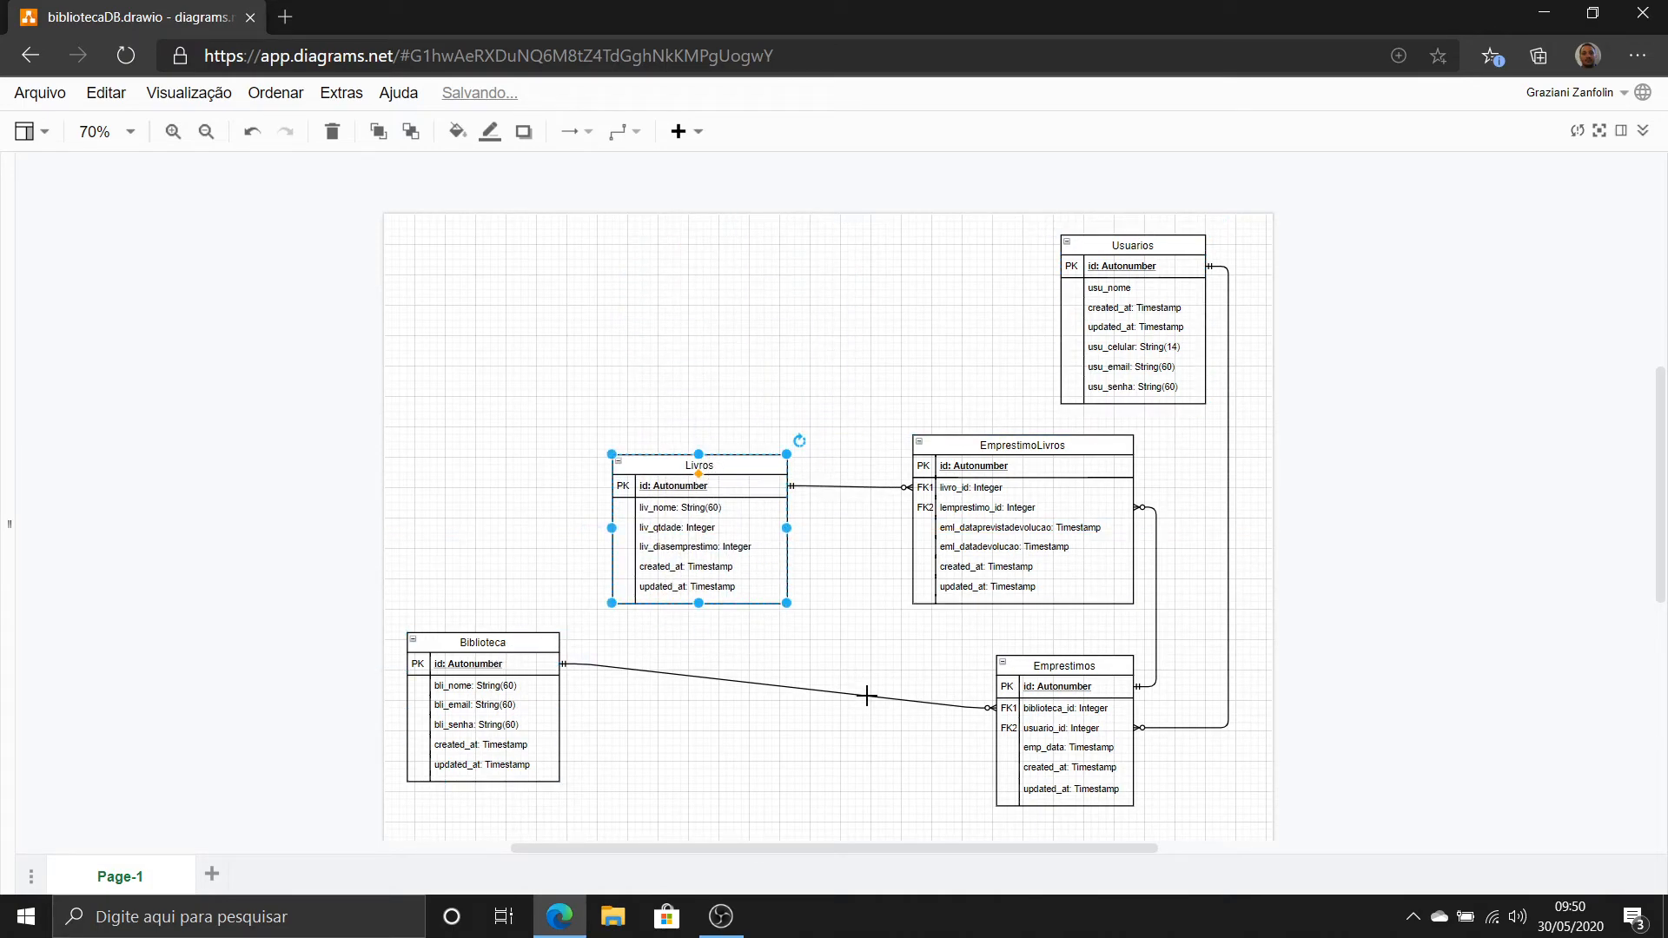
left_click_drag(521, 640, 555, 632)
left_click(1083, 675)
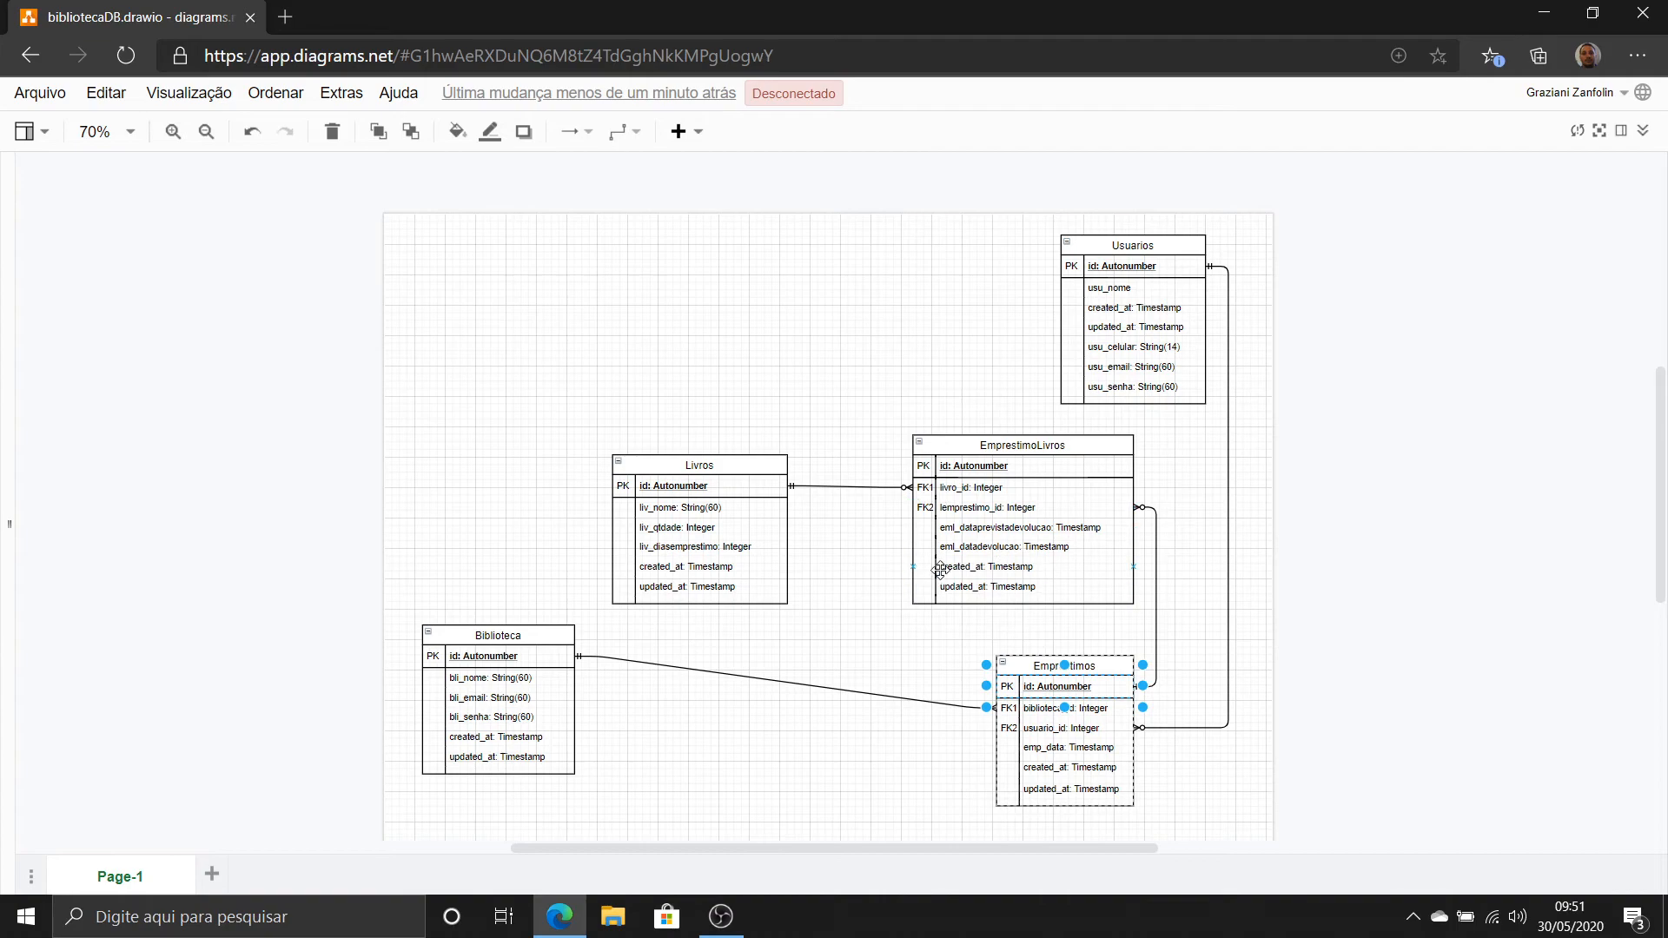
left_click_drag(756, 458, 801, 461)
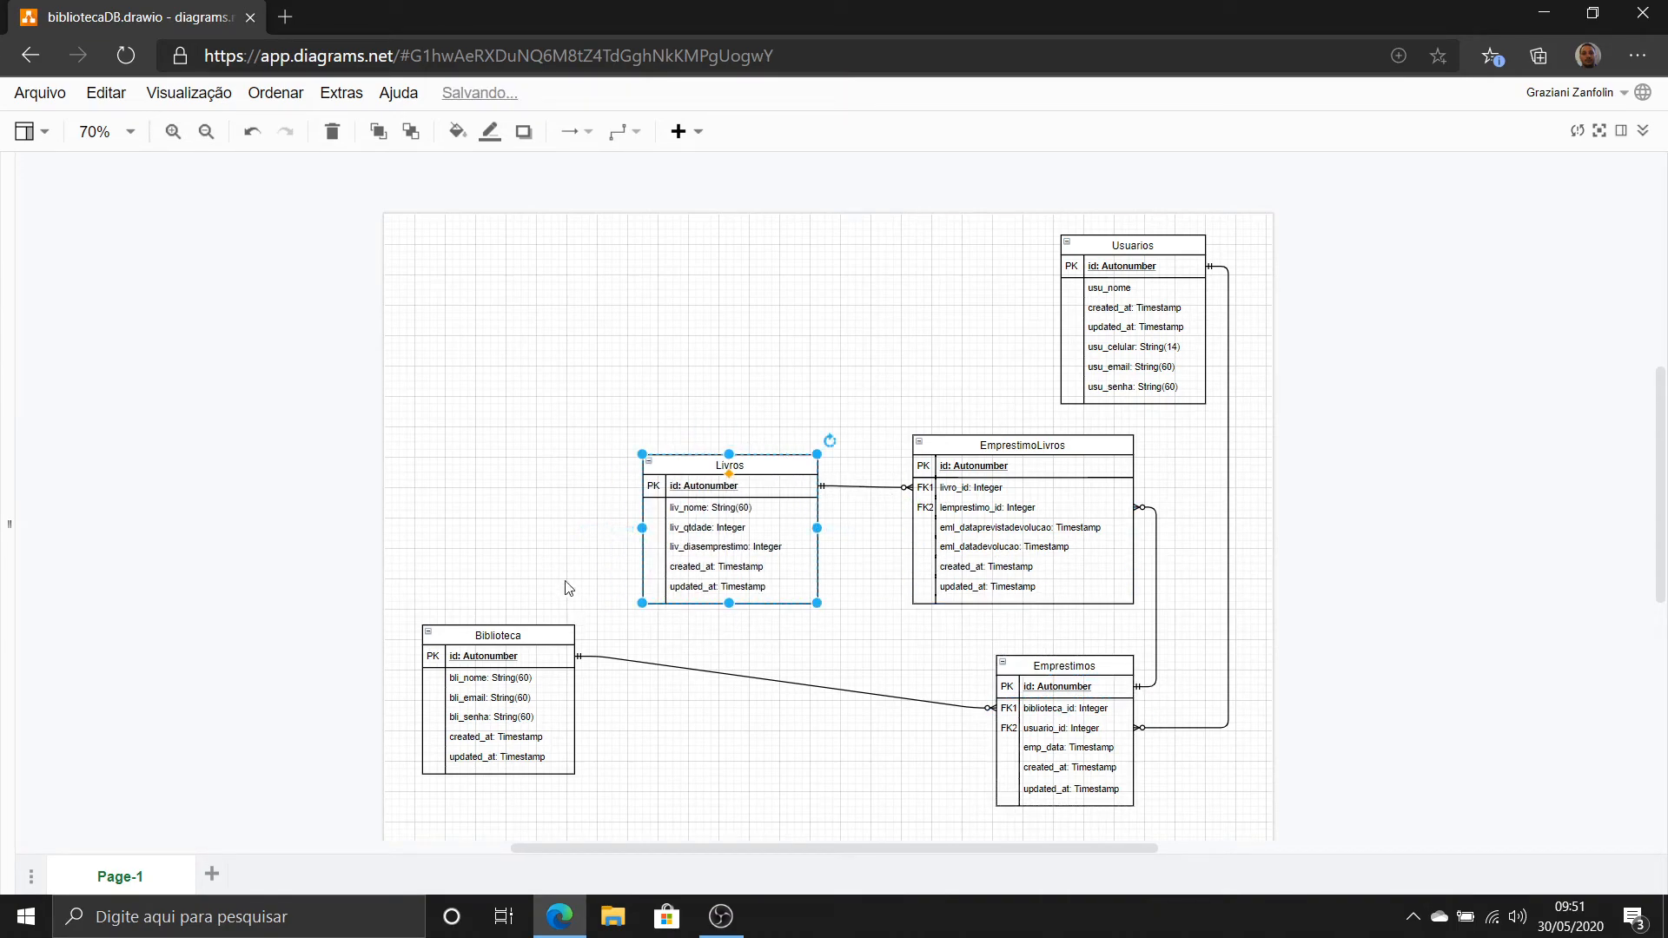
left_click(535, 442)
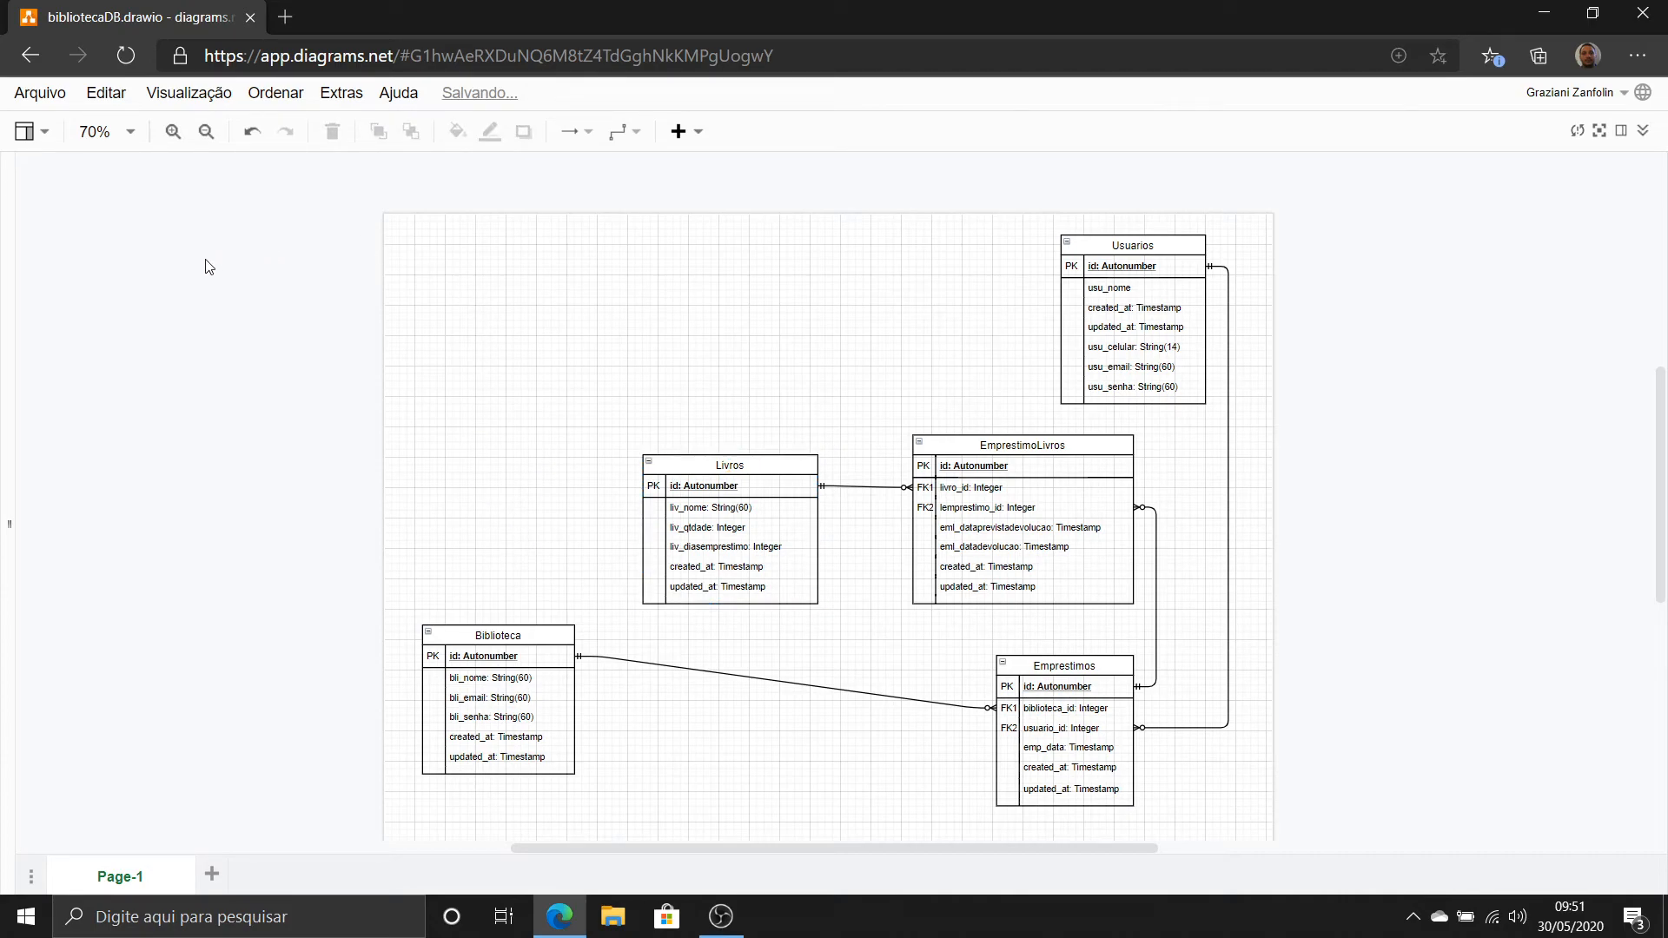
Bring back the shape library beside the canvas, leaving the diagram format settings hidden.
left_click(19, 137)
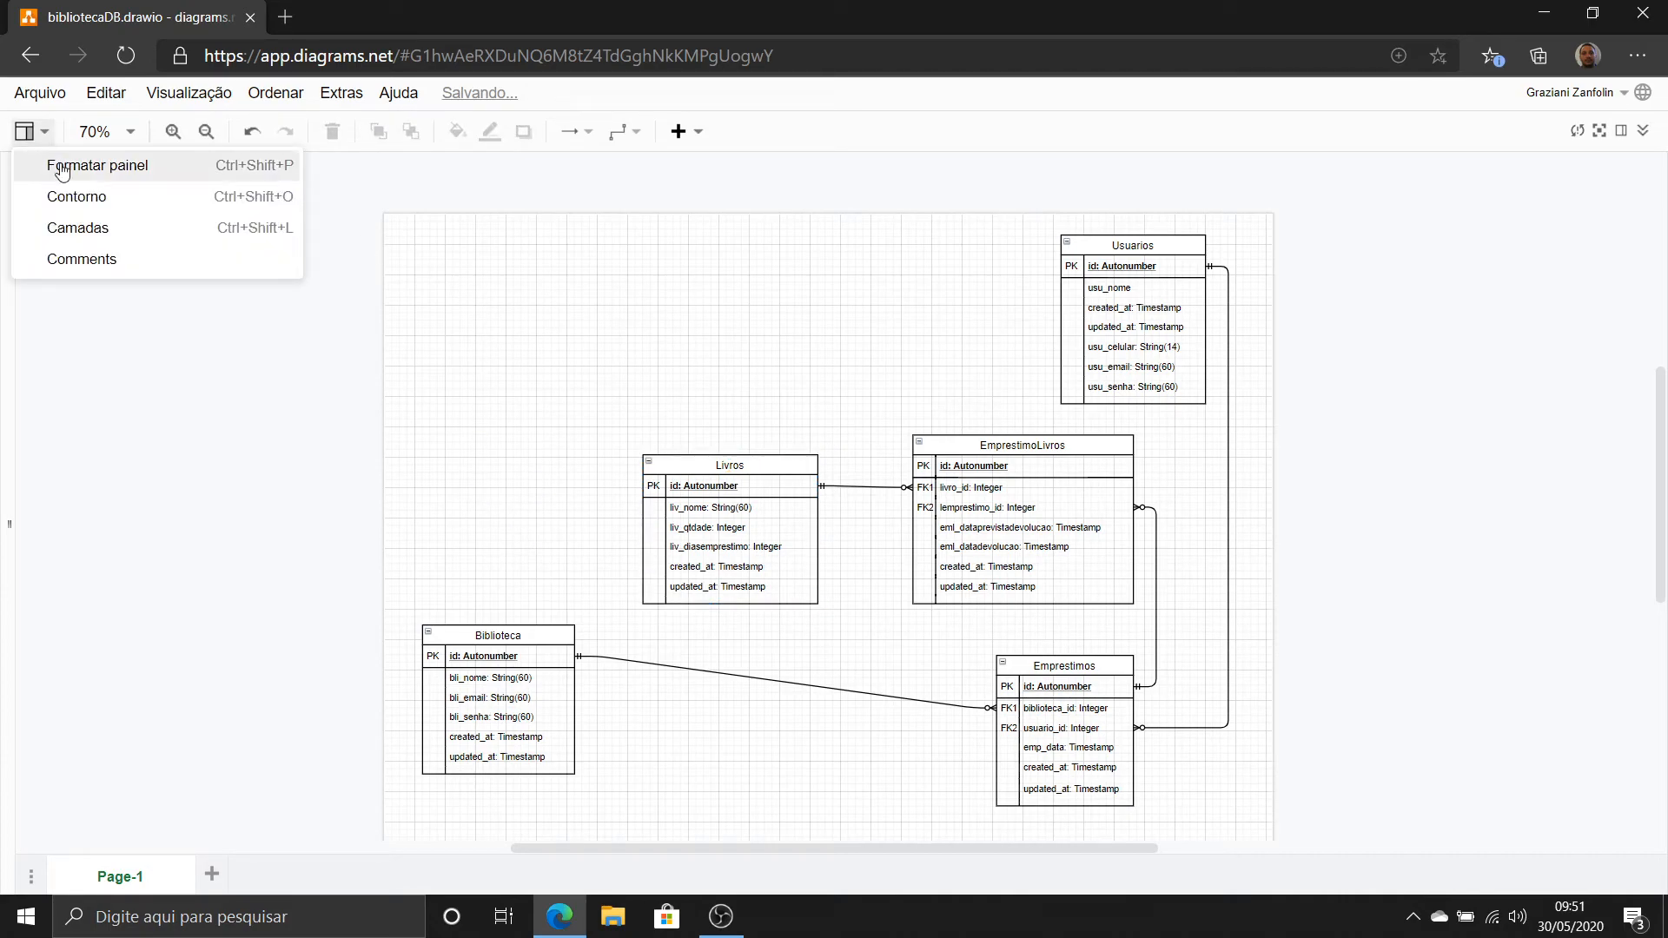
left_click(119, 171)
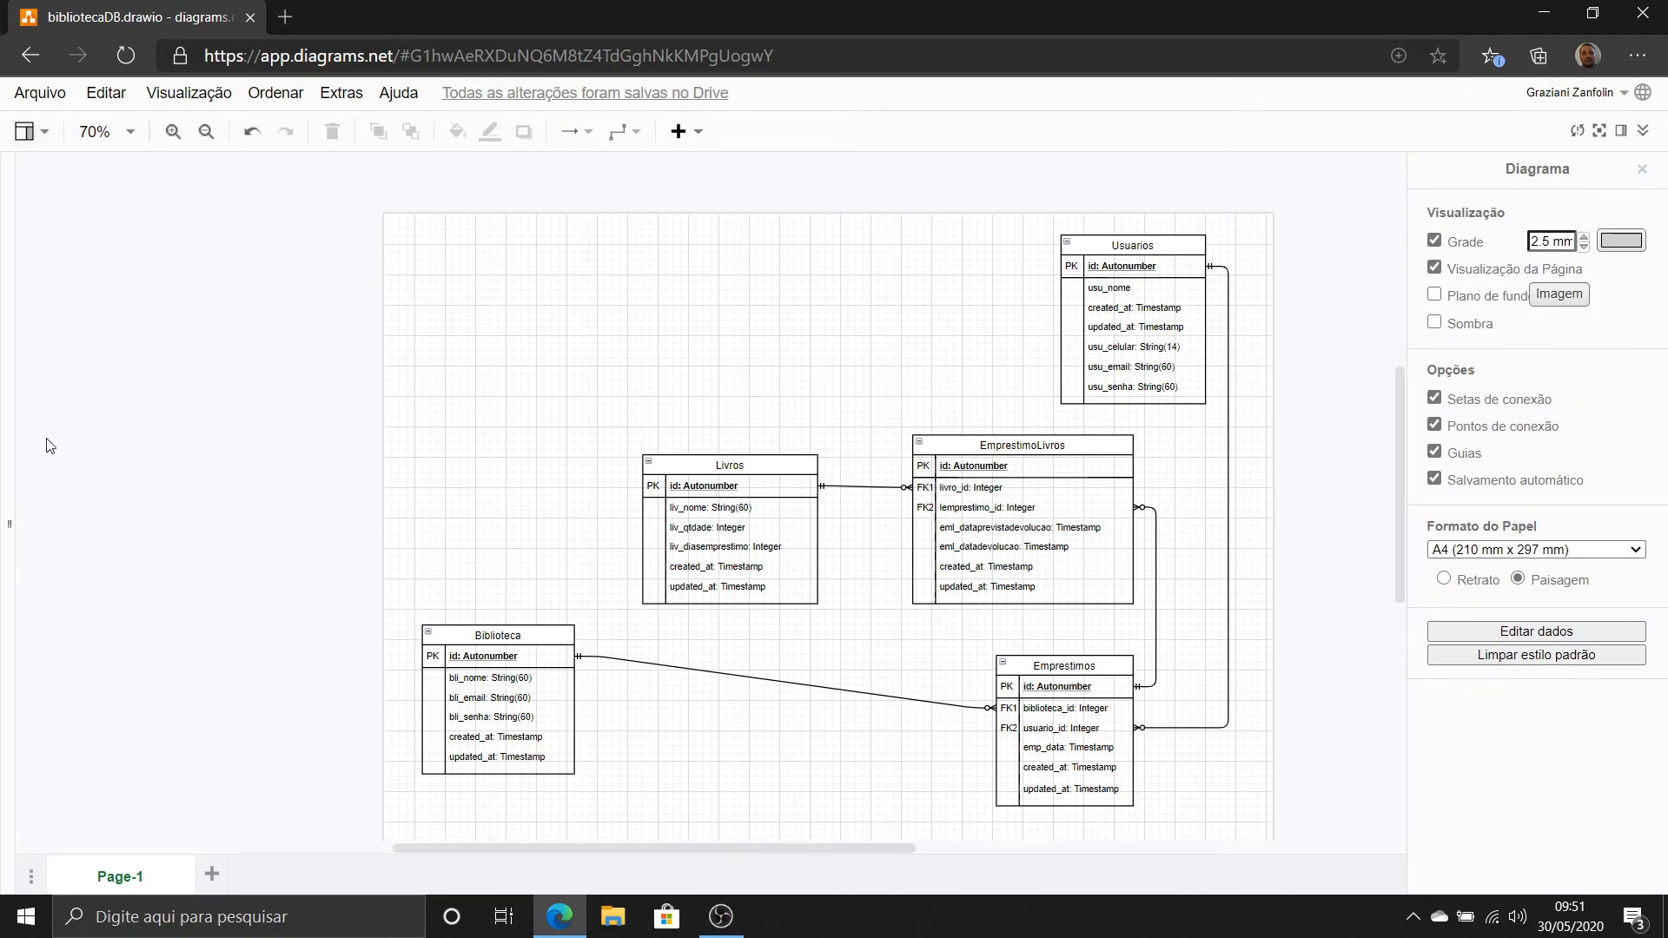
left_click_drag(25, 522, 255, 497)
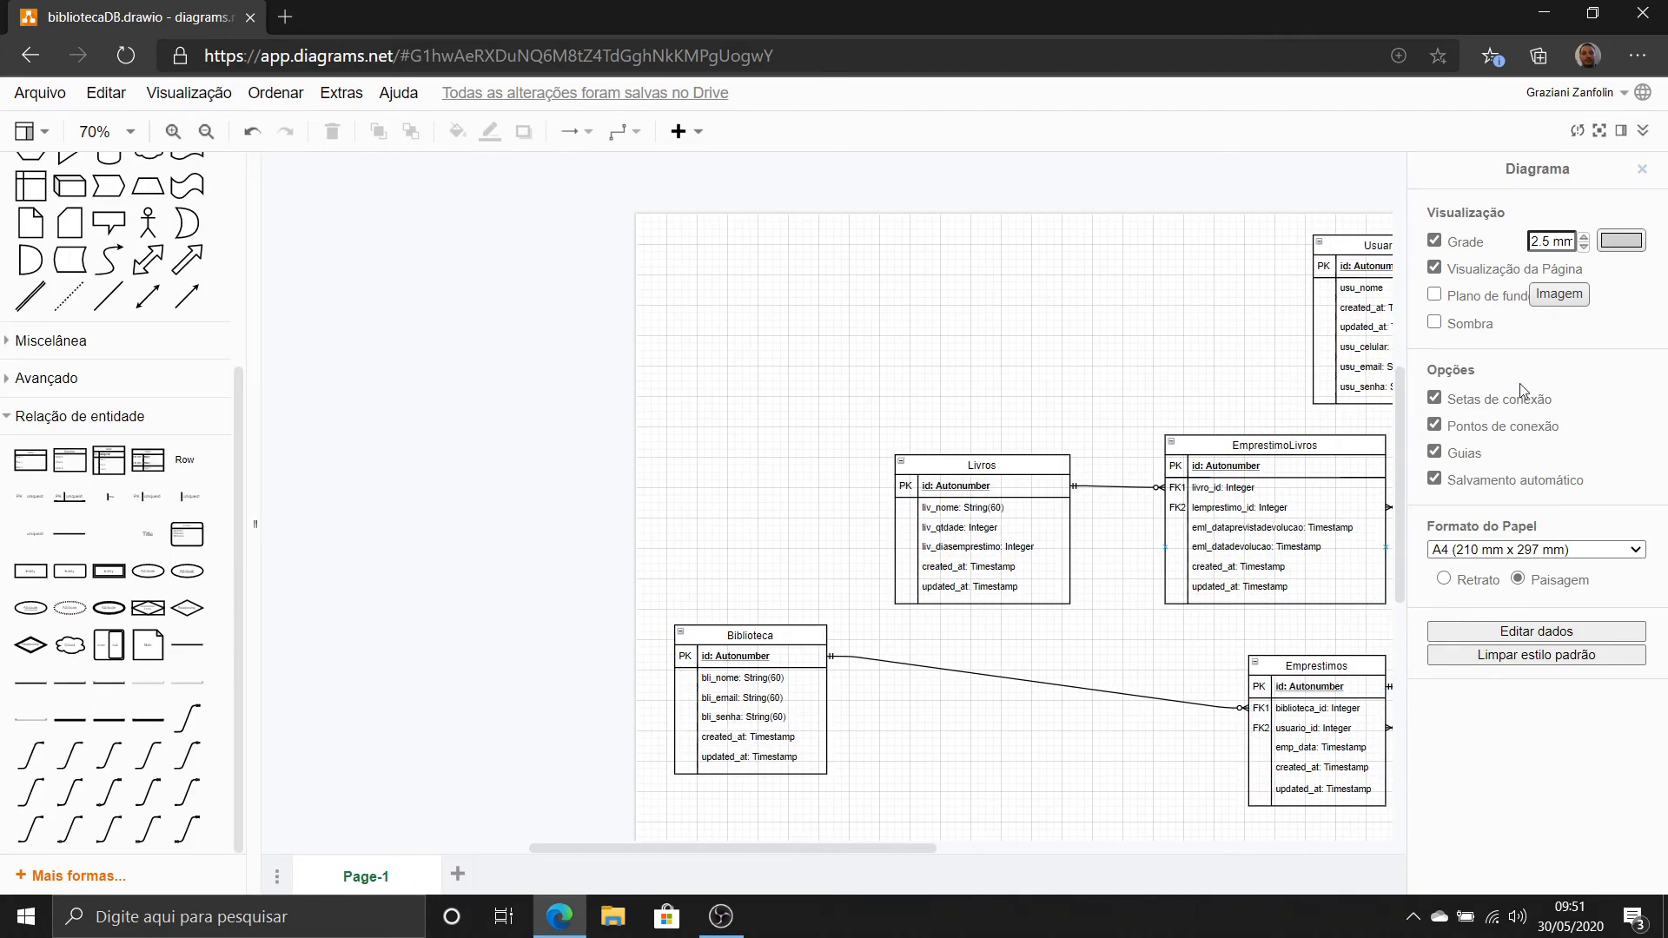
left_click(1642, 169)
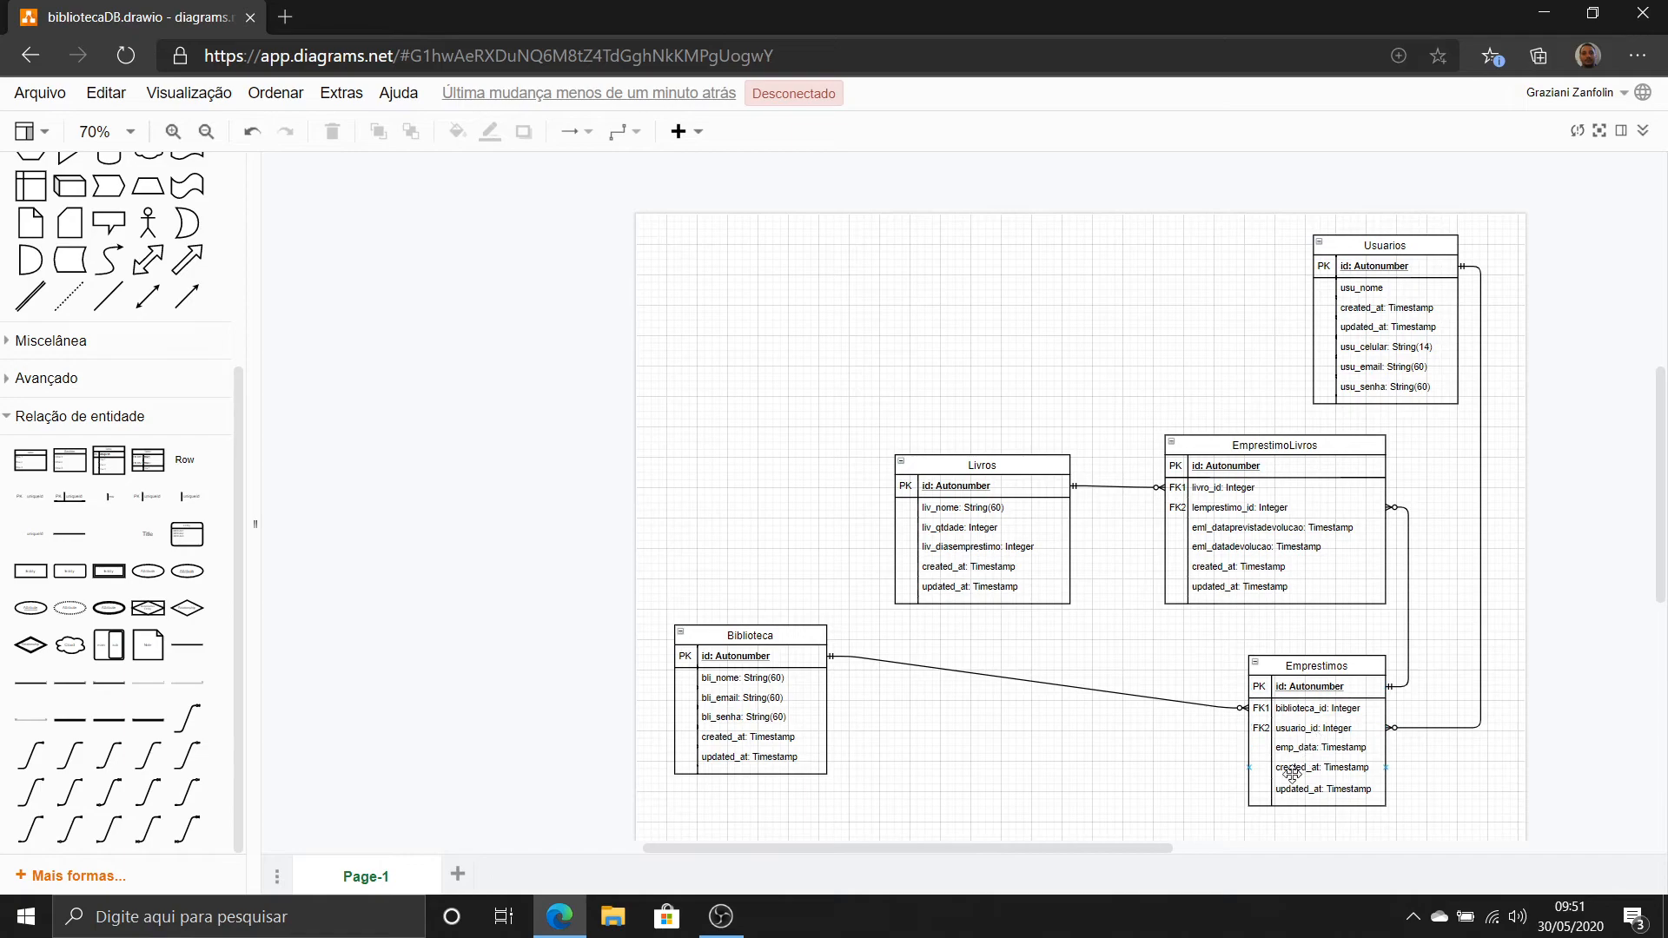
left_click_drag(1165, 848, 1206, 848)
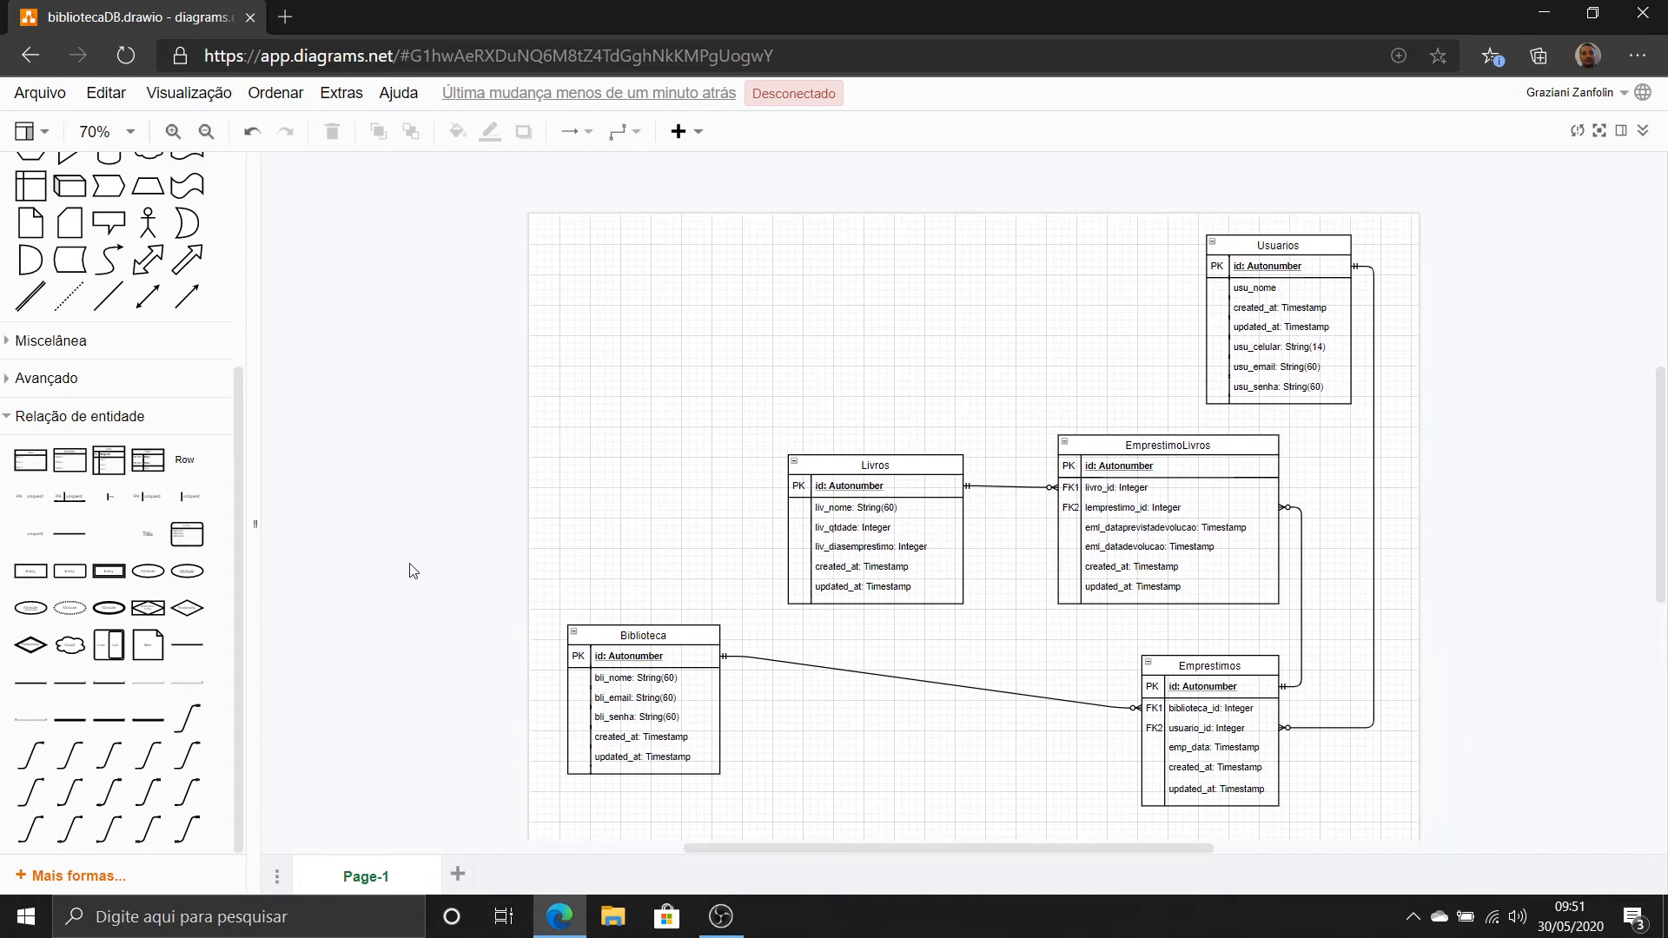
Add a table named Perguntas in the page's upper-left area, with id: Autonumber as its primary key.
left_click_drag(121, 469, 666, 400)
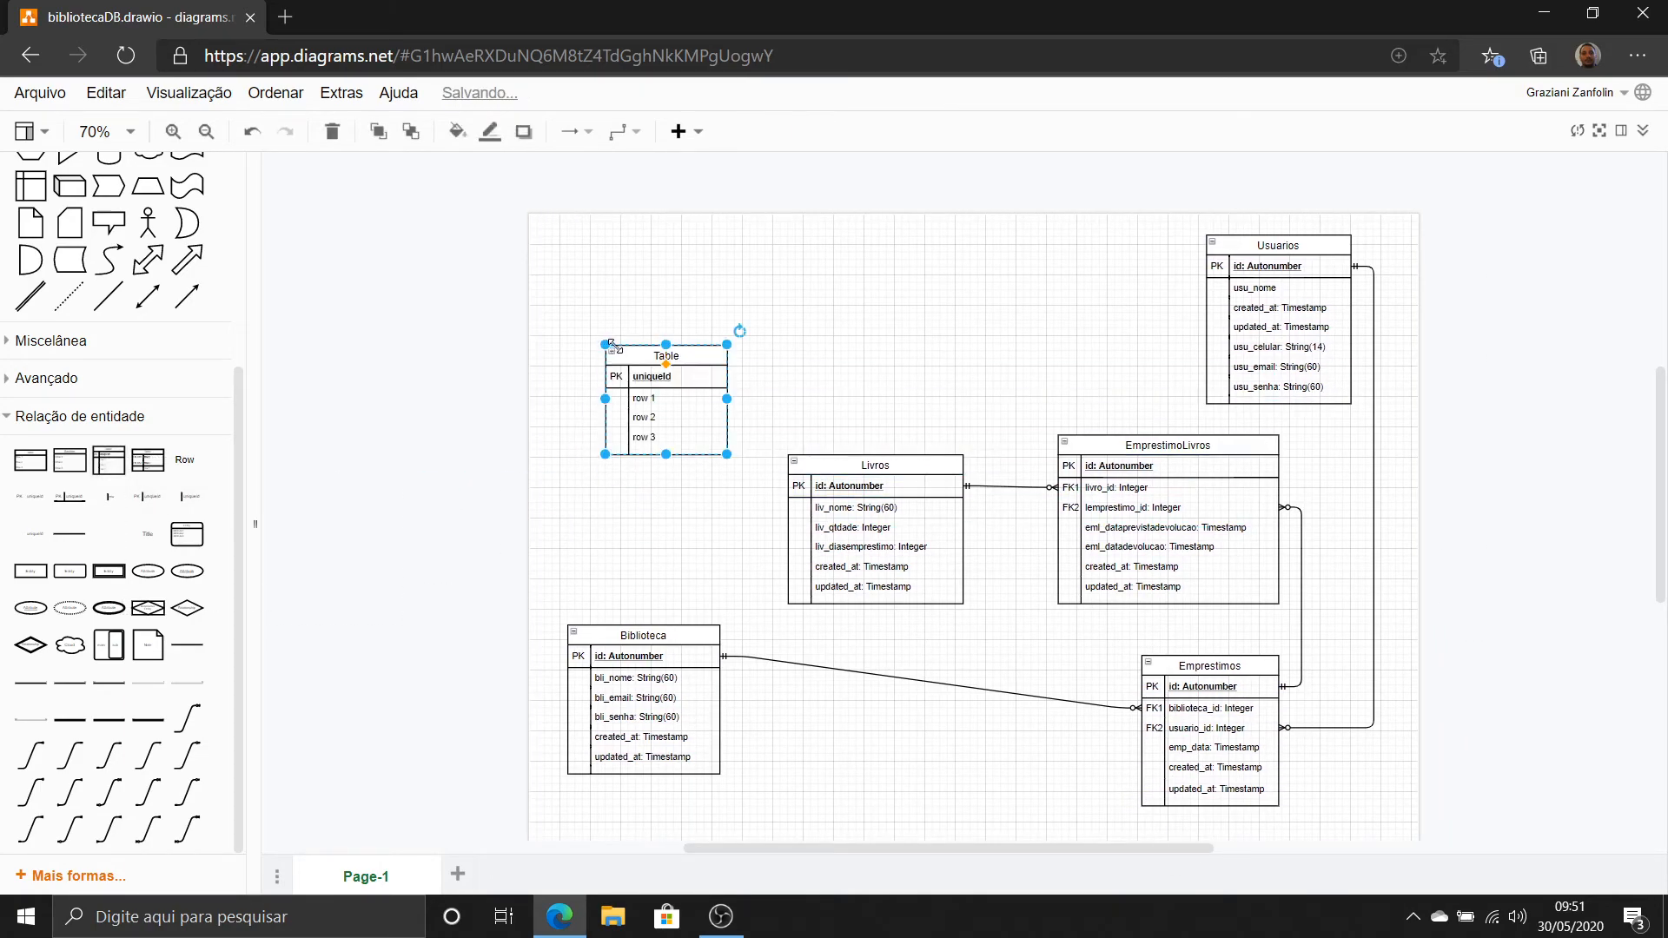
double_click(692, 357)
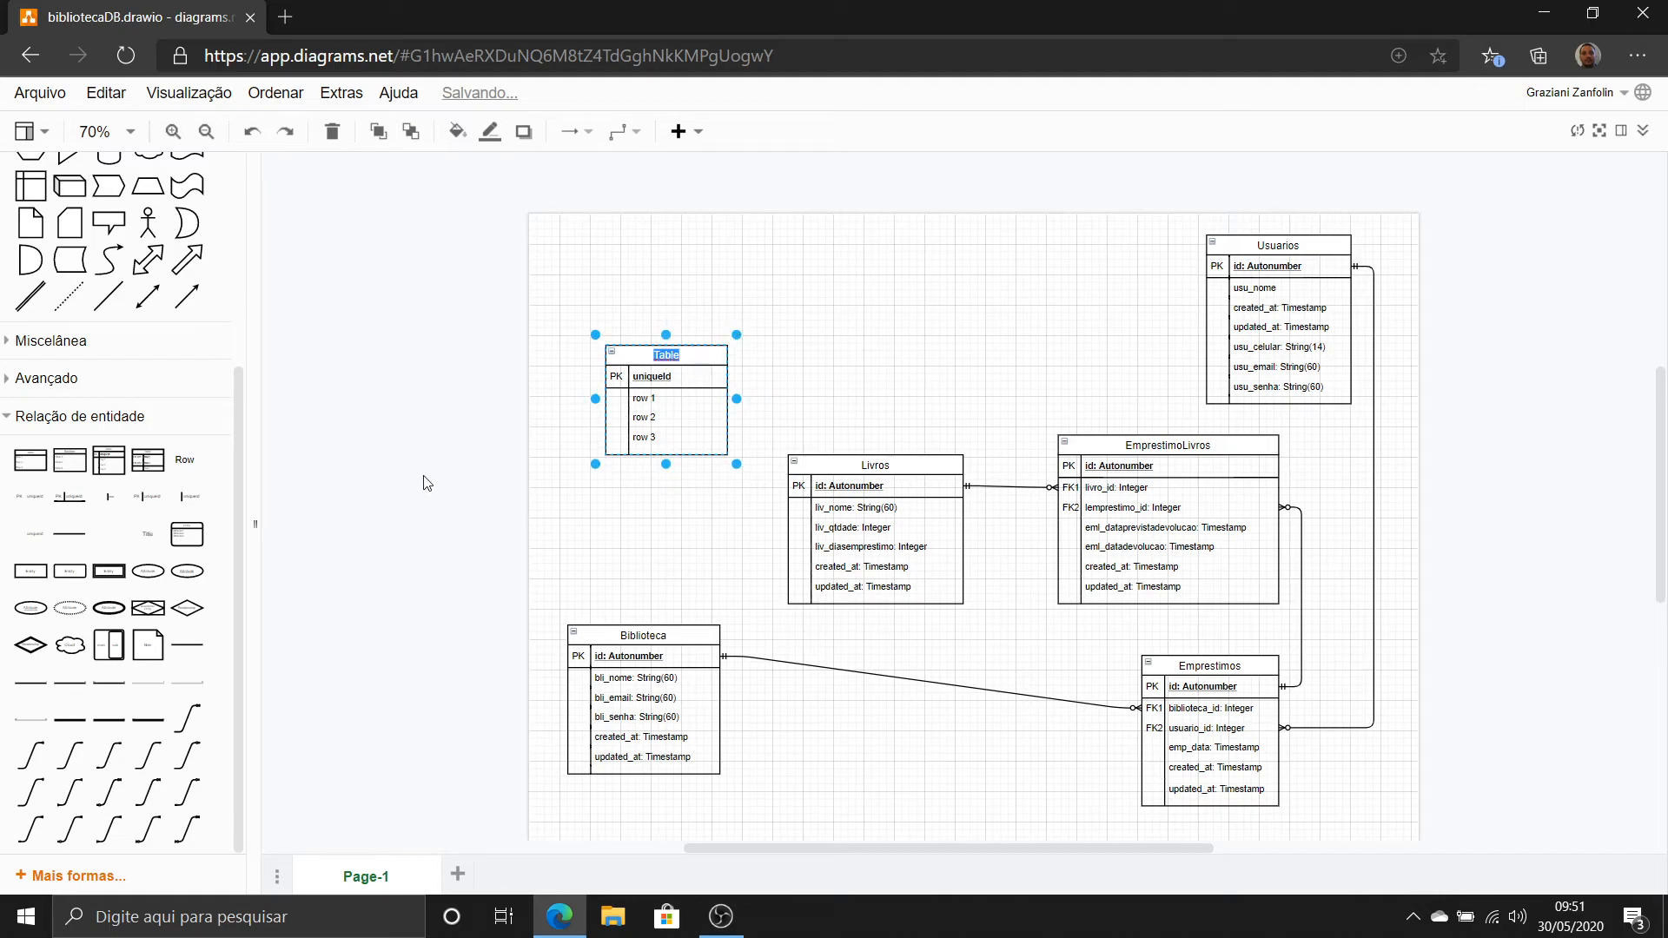
type("Perguntas")
left_click(778, 354)
left_click(676, 380)
double_click(677, 380)
type("id")
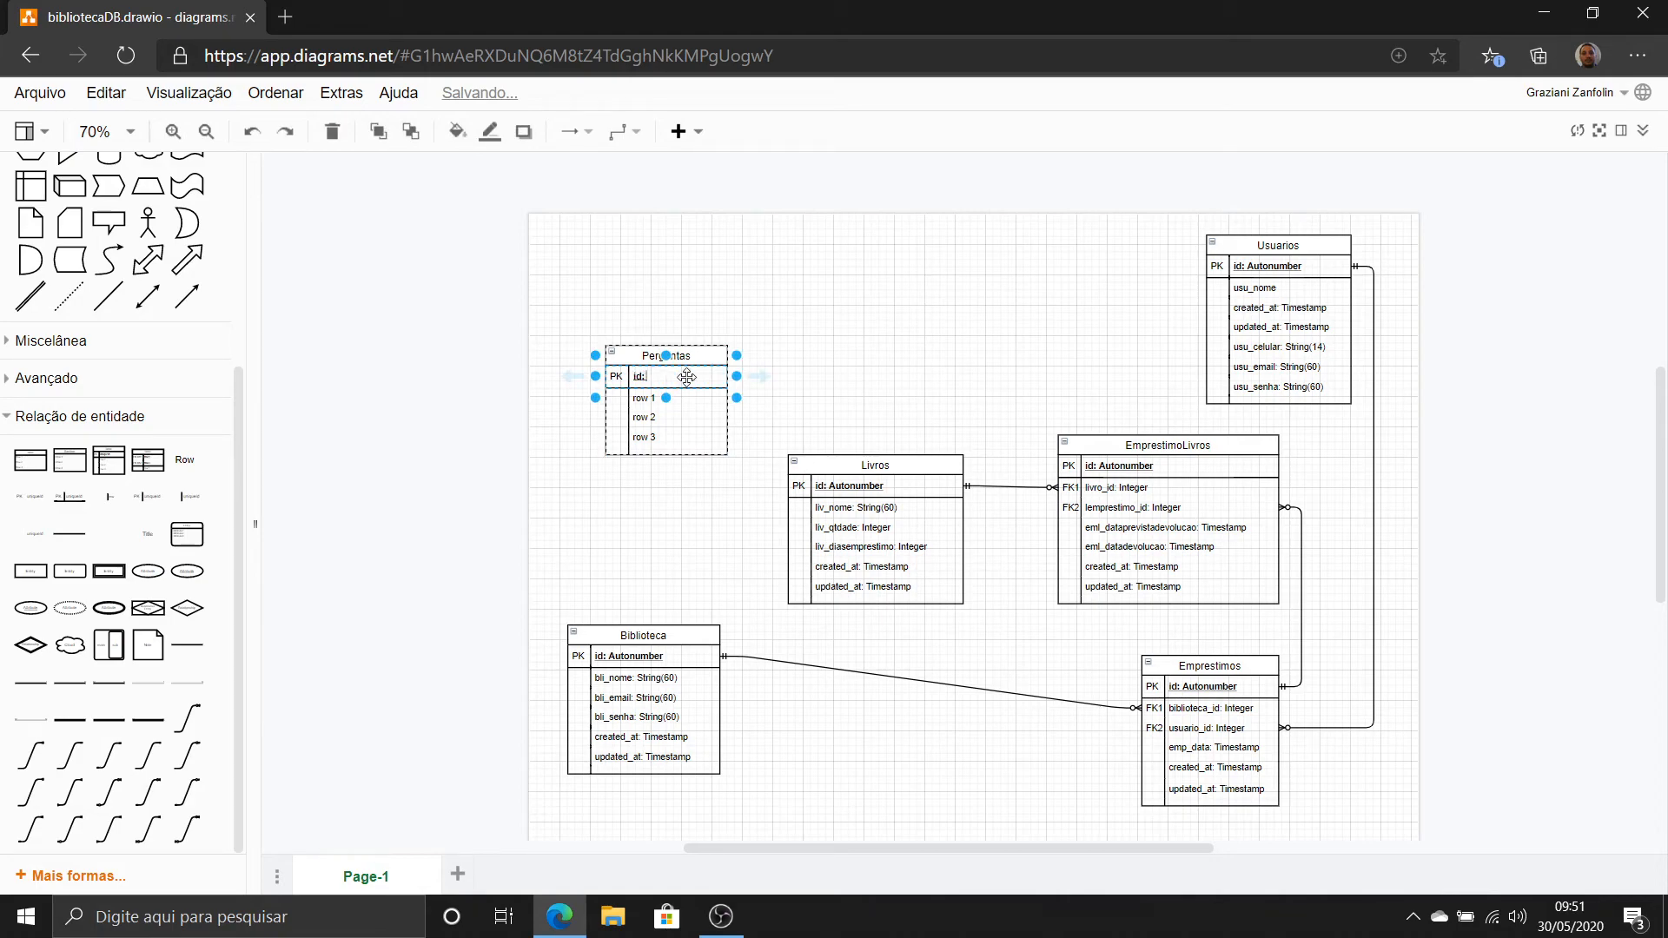
type(": Autonumber")
left_click(884, 369)
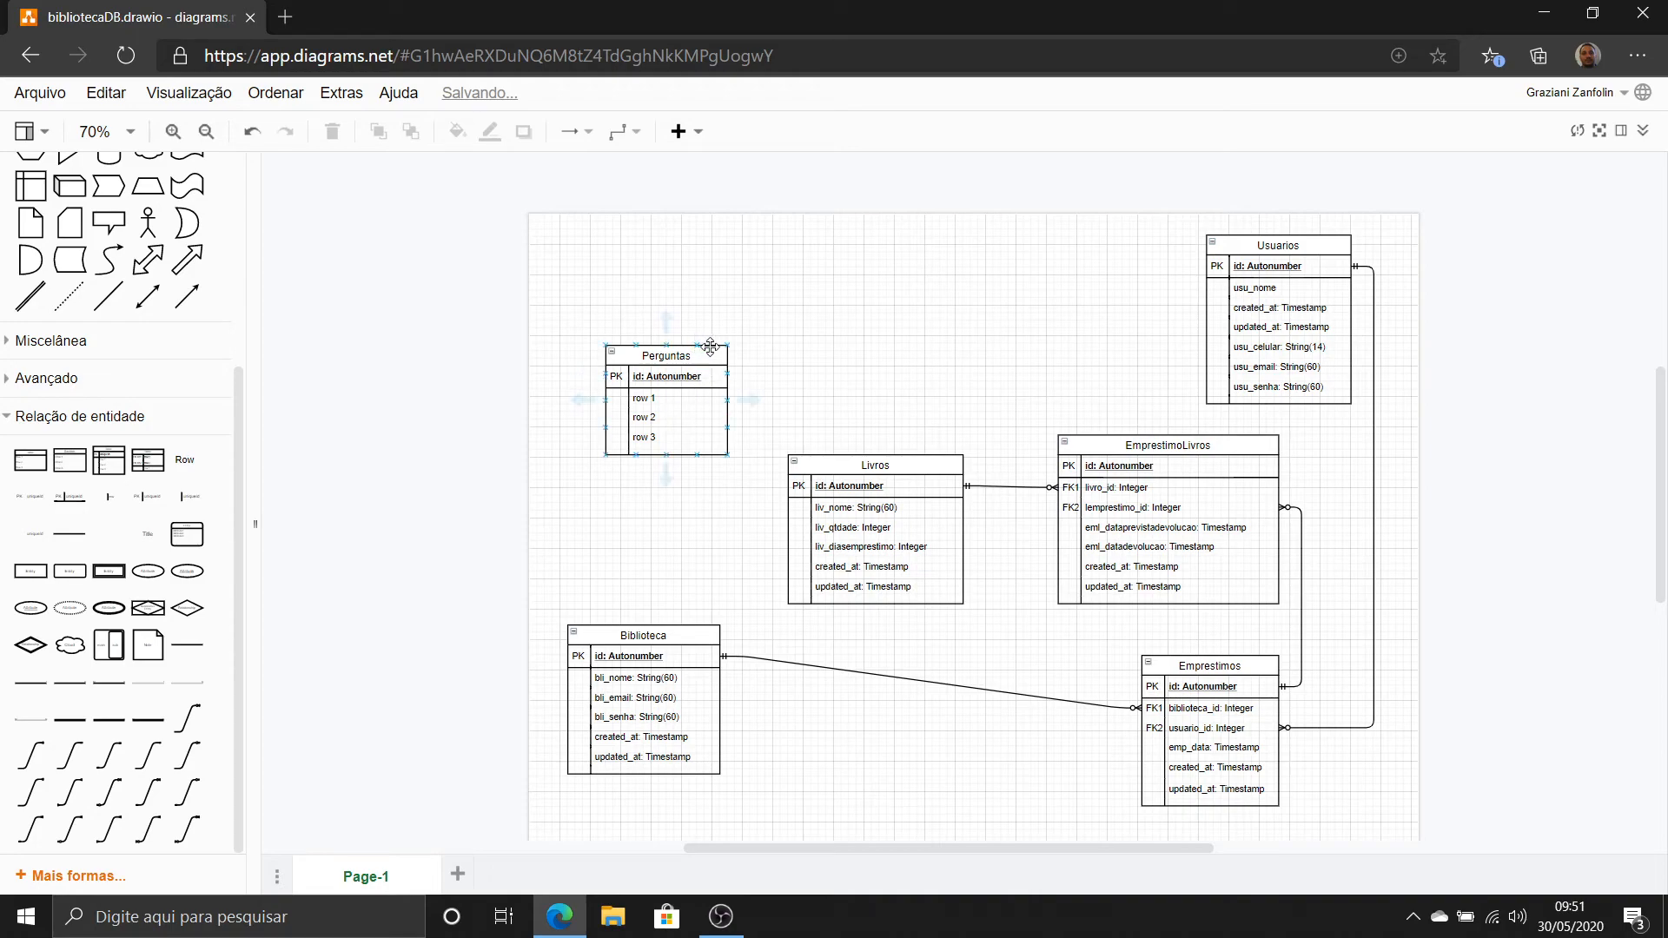
left_click_drag(710, 345, 702, 305)
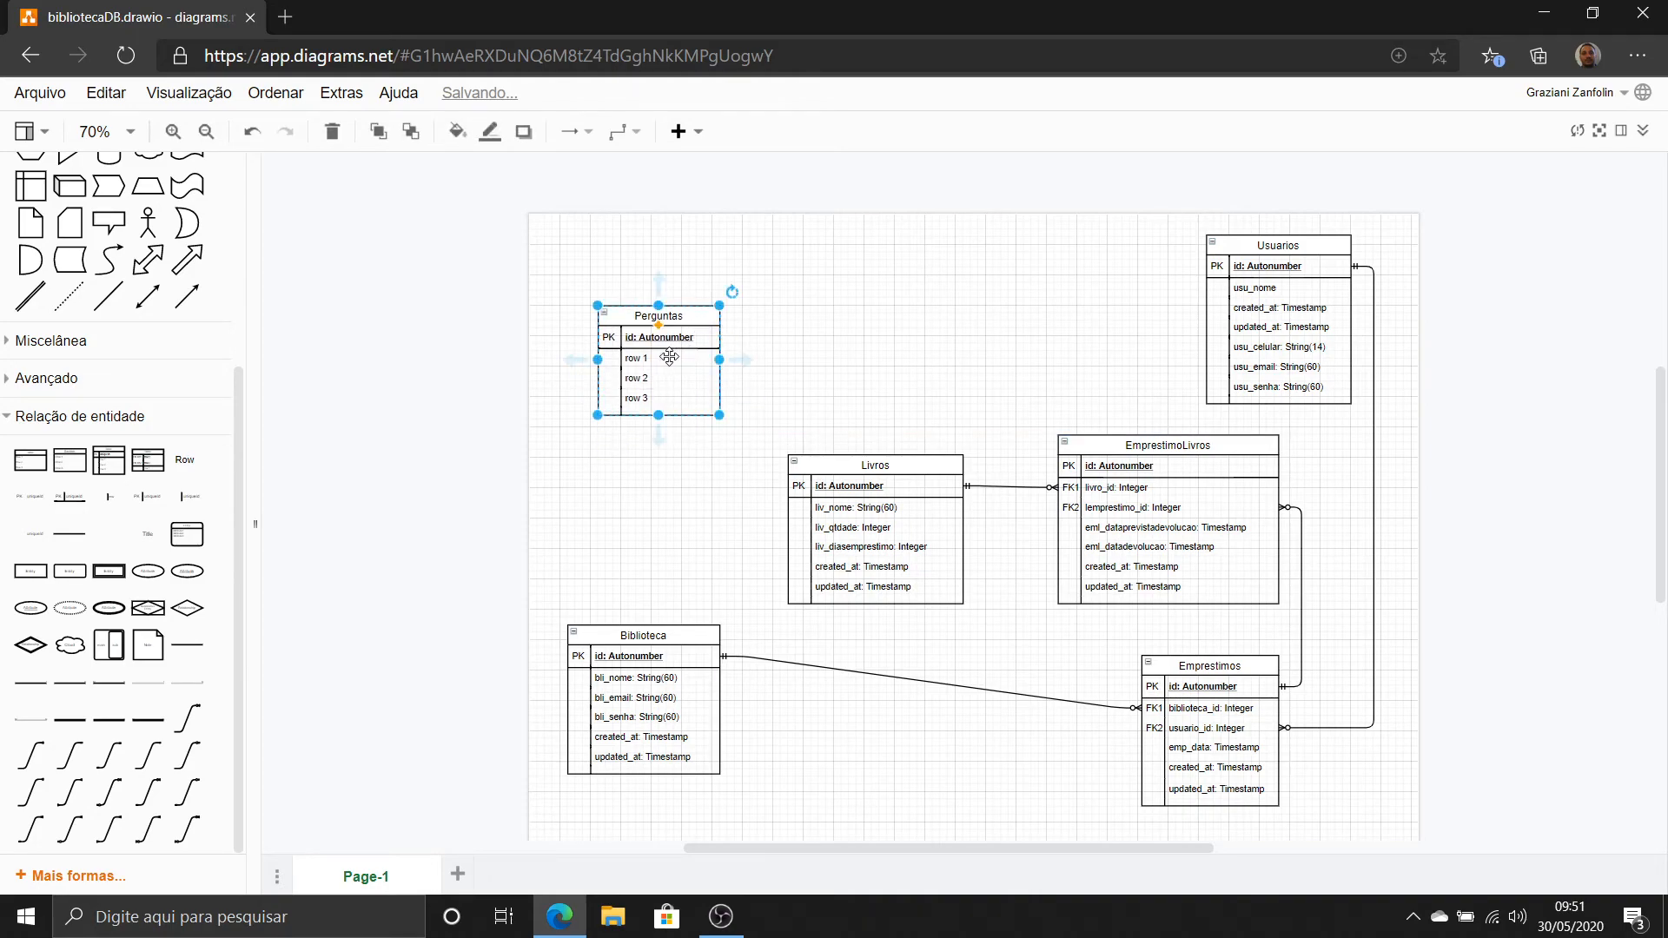
Add a foreign-key row marked FK1 to Perguntas below the primary key and name it usuario_id: Integer.
double_click(662, 359)
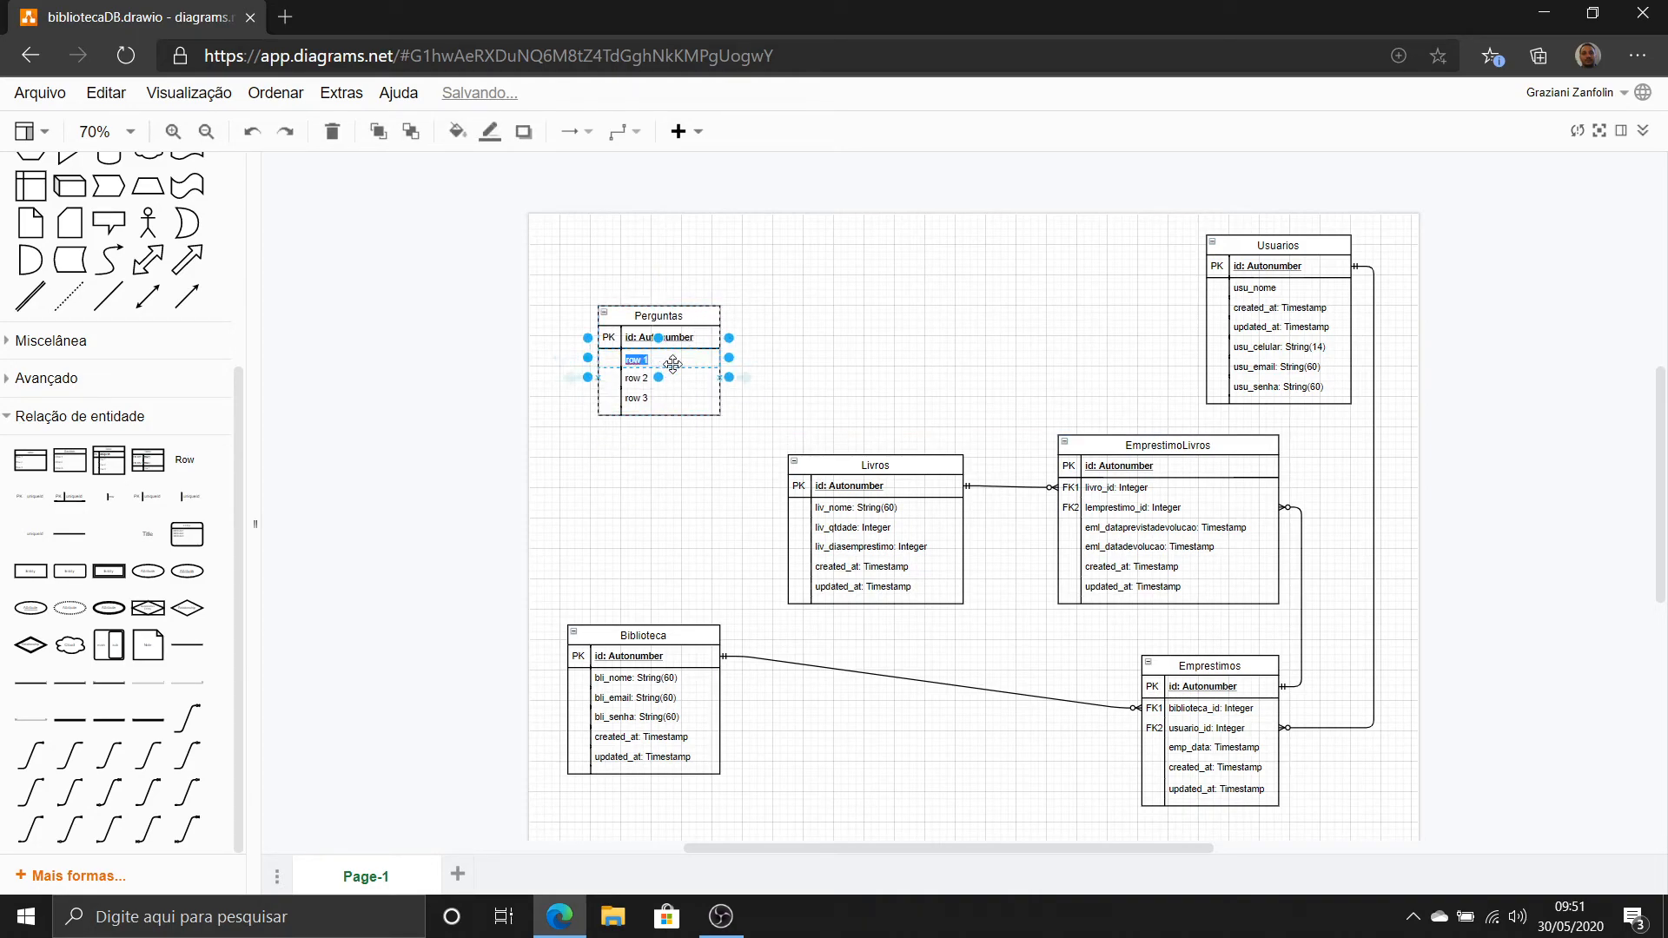
left_click(768, 360)
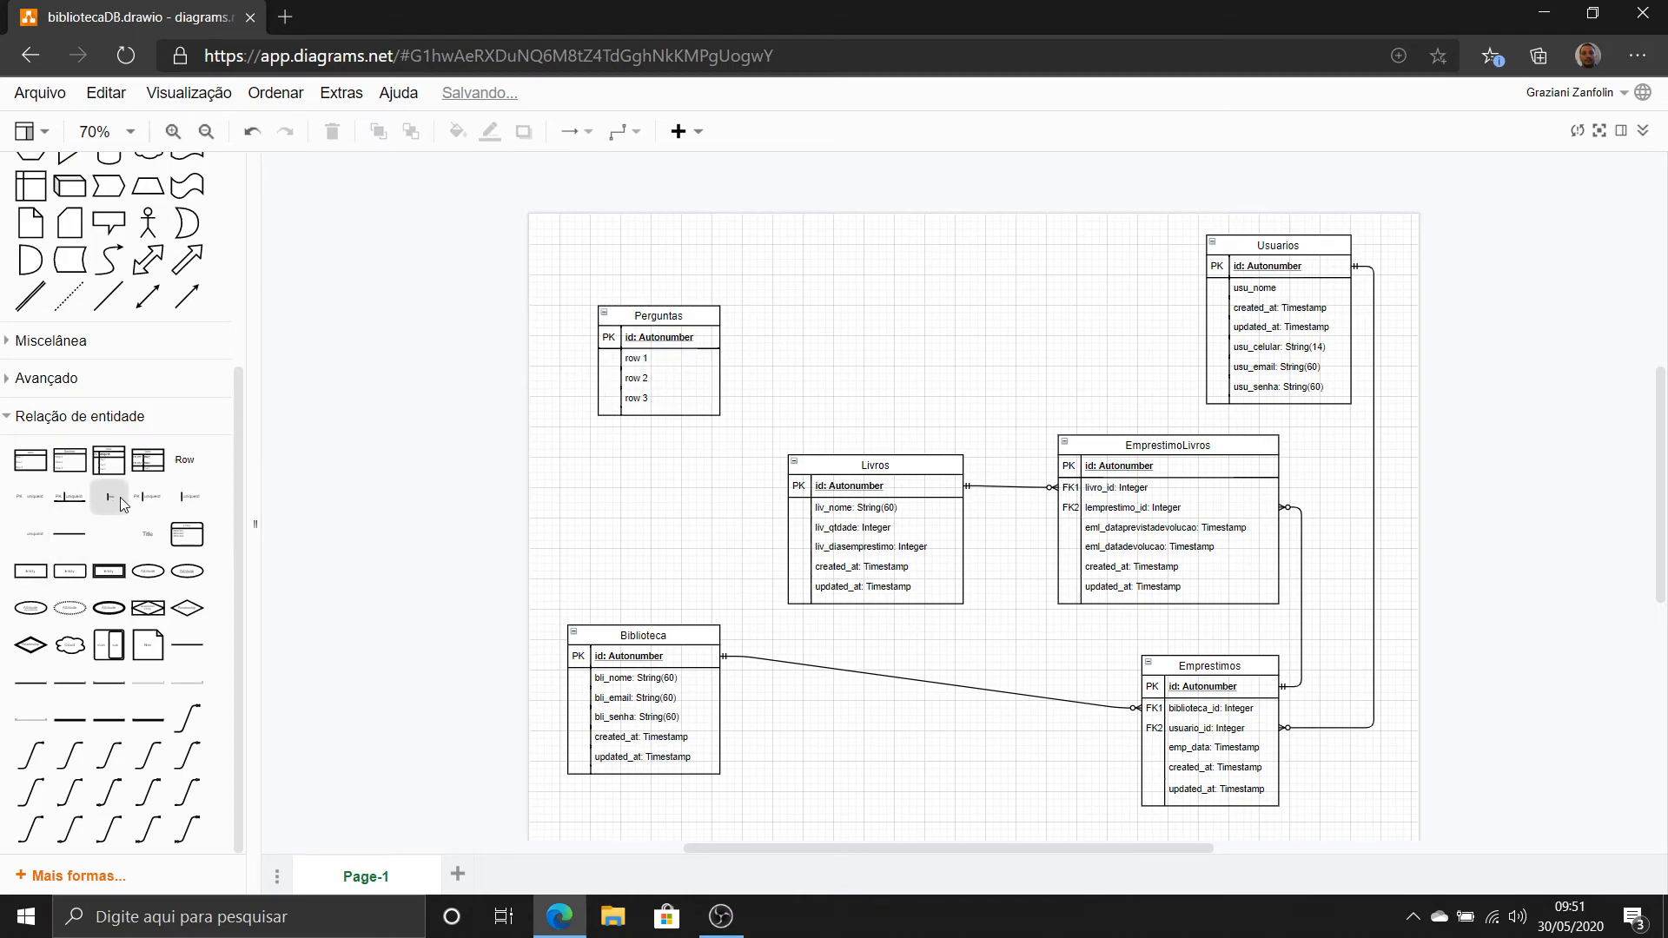
left_click_drag(148, 496, 633, 363)
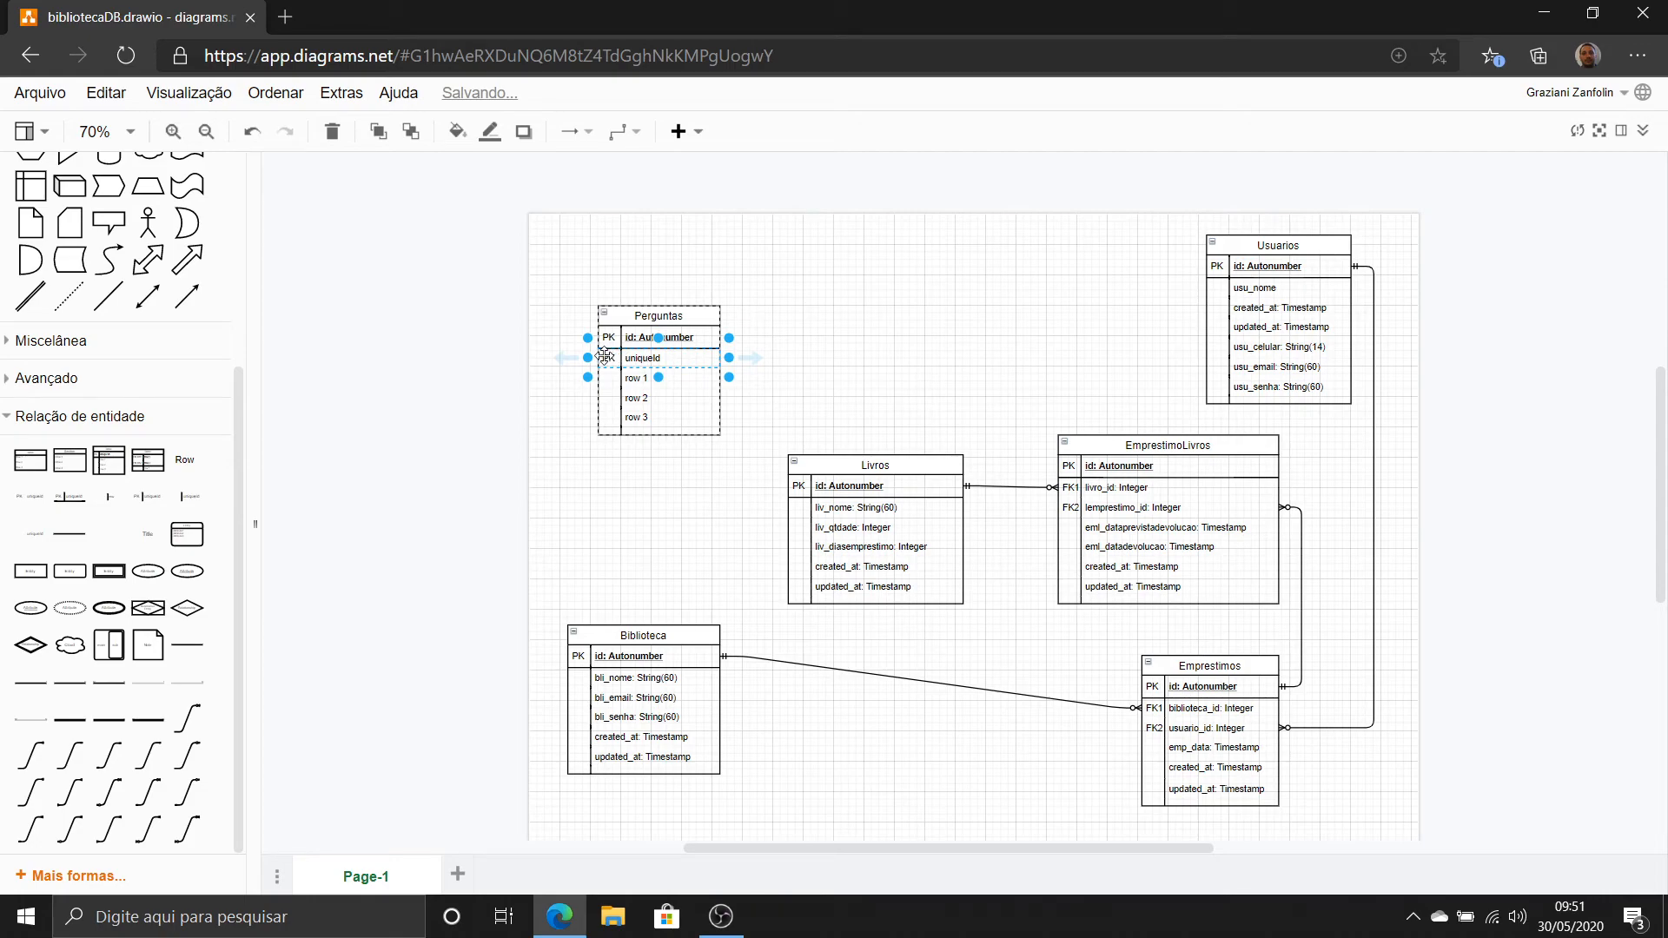
double_click(607, 357)
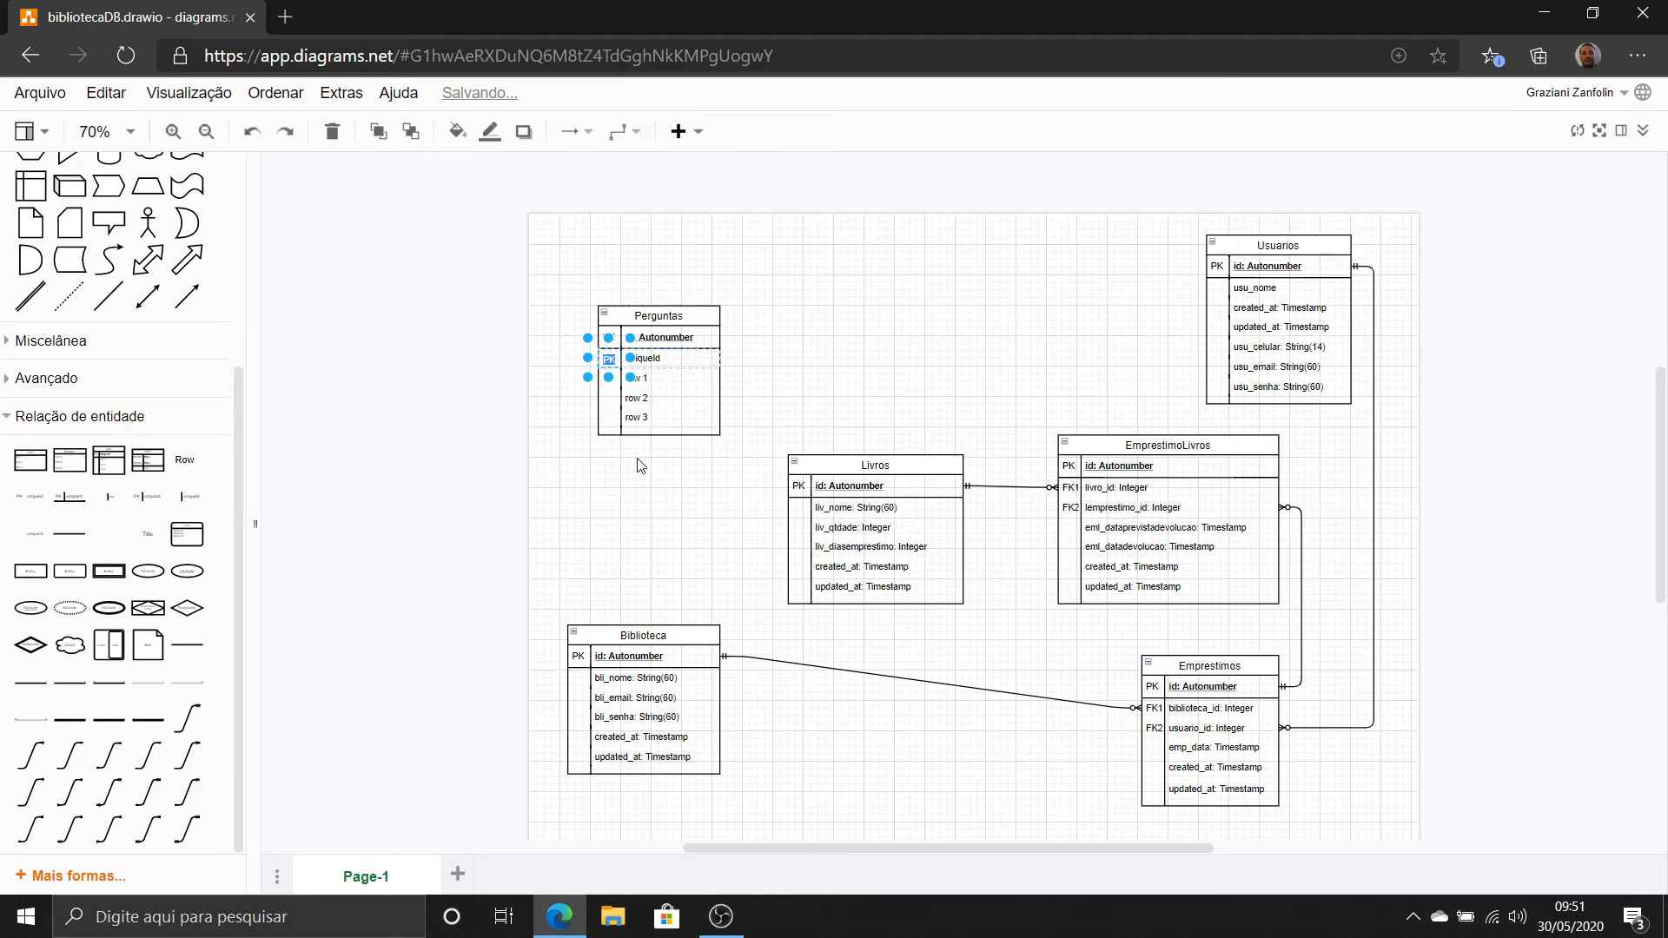
double_click(693, 357)
type("usuario_id: Integer")
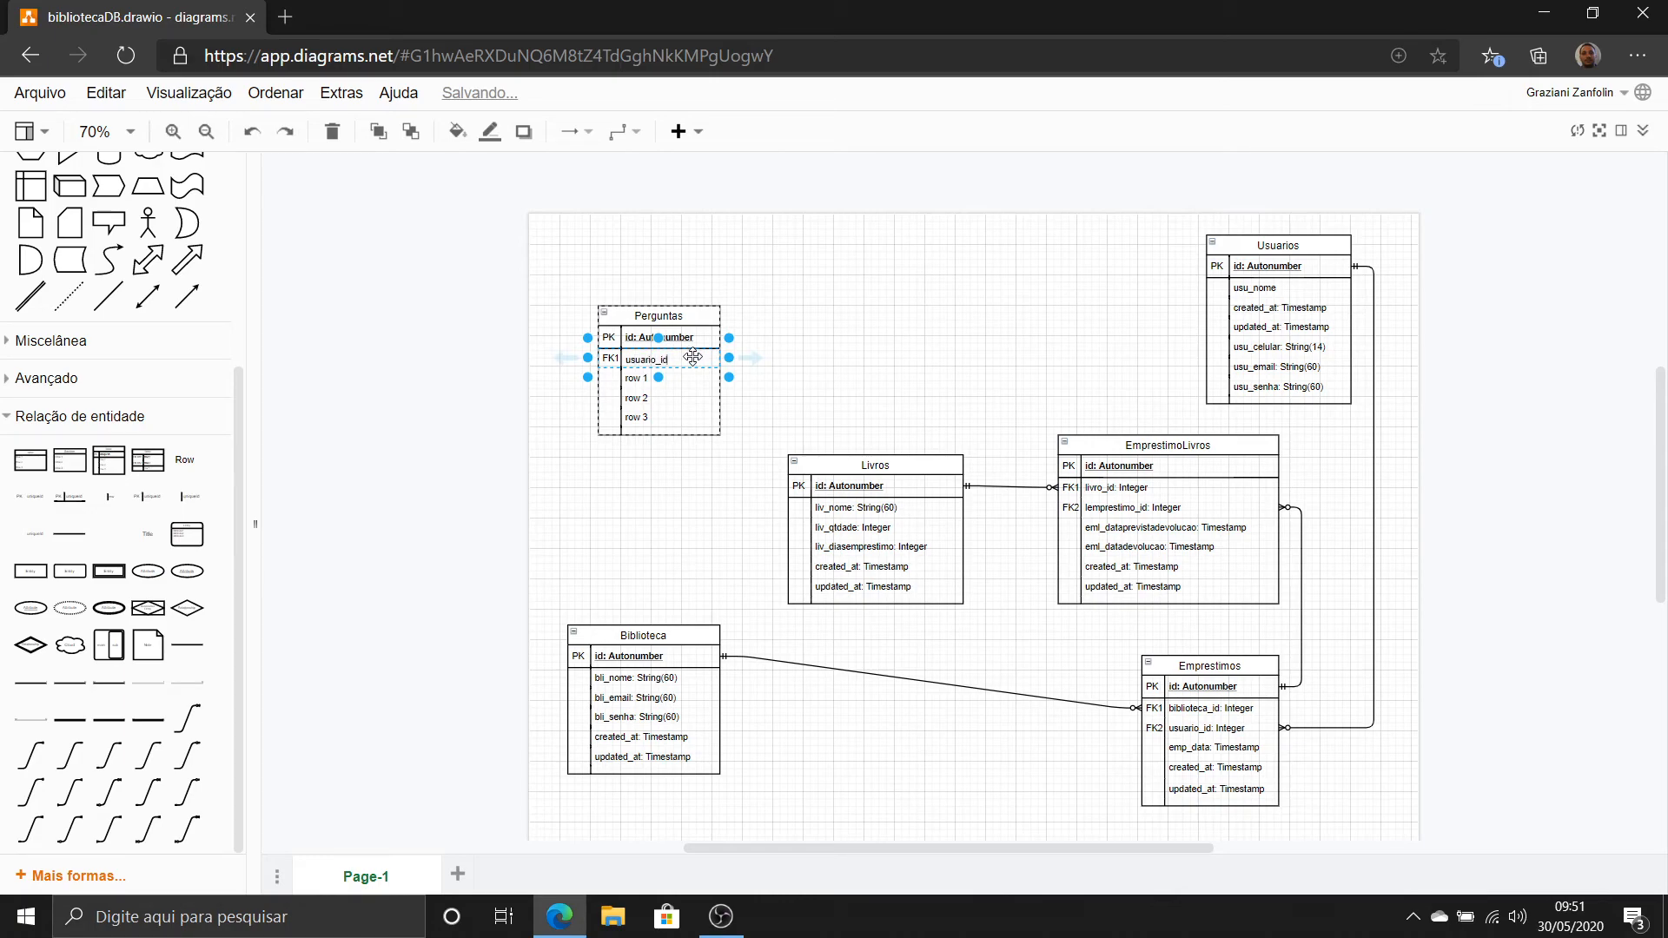
left_click(827, 321)
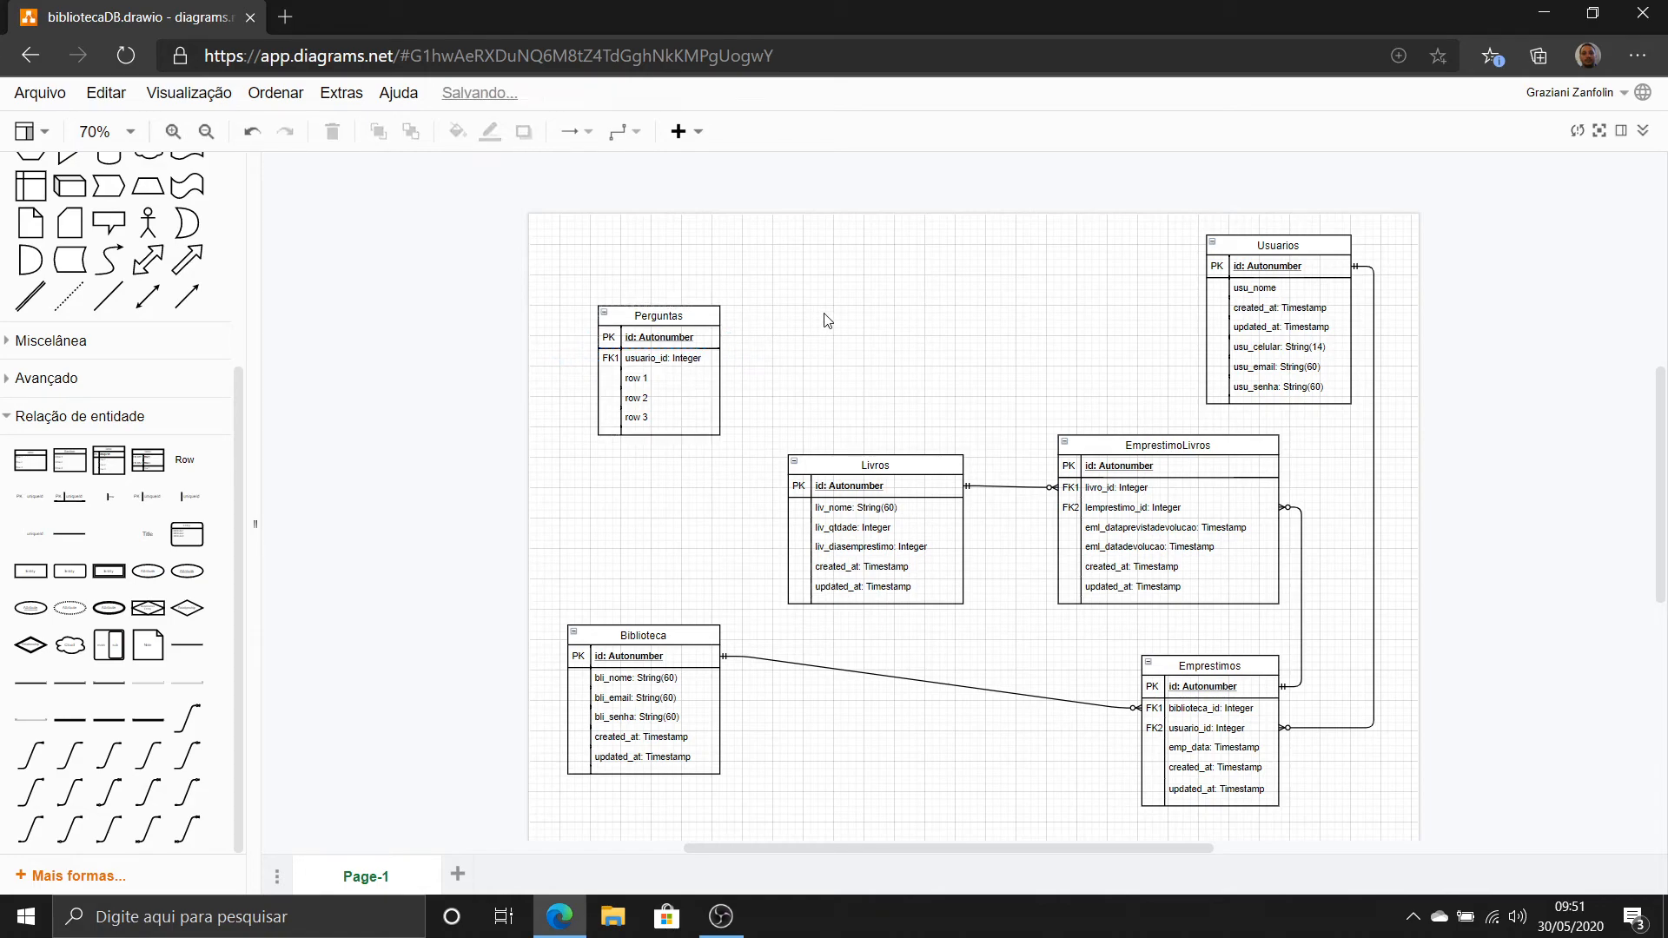
Connect the usuario_id row of Perguntas to the id row of Usuarios with a many-to-one relationship line.
left_click(153, 789)
left_click_drag(993, 456, 698, 359)
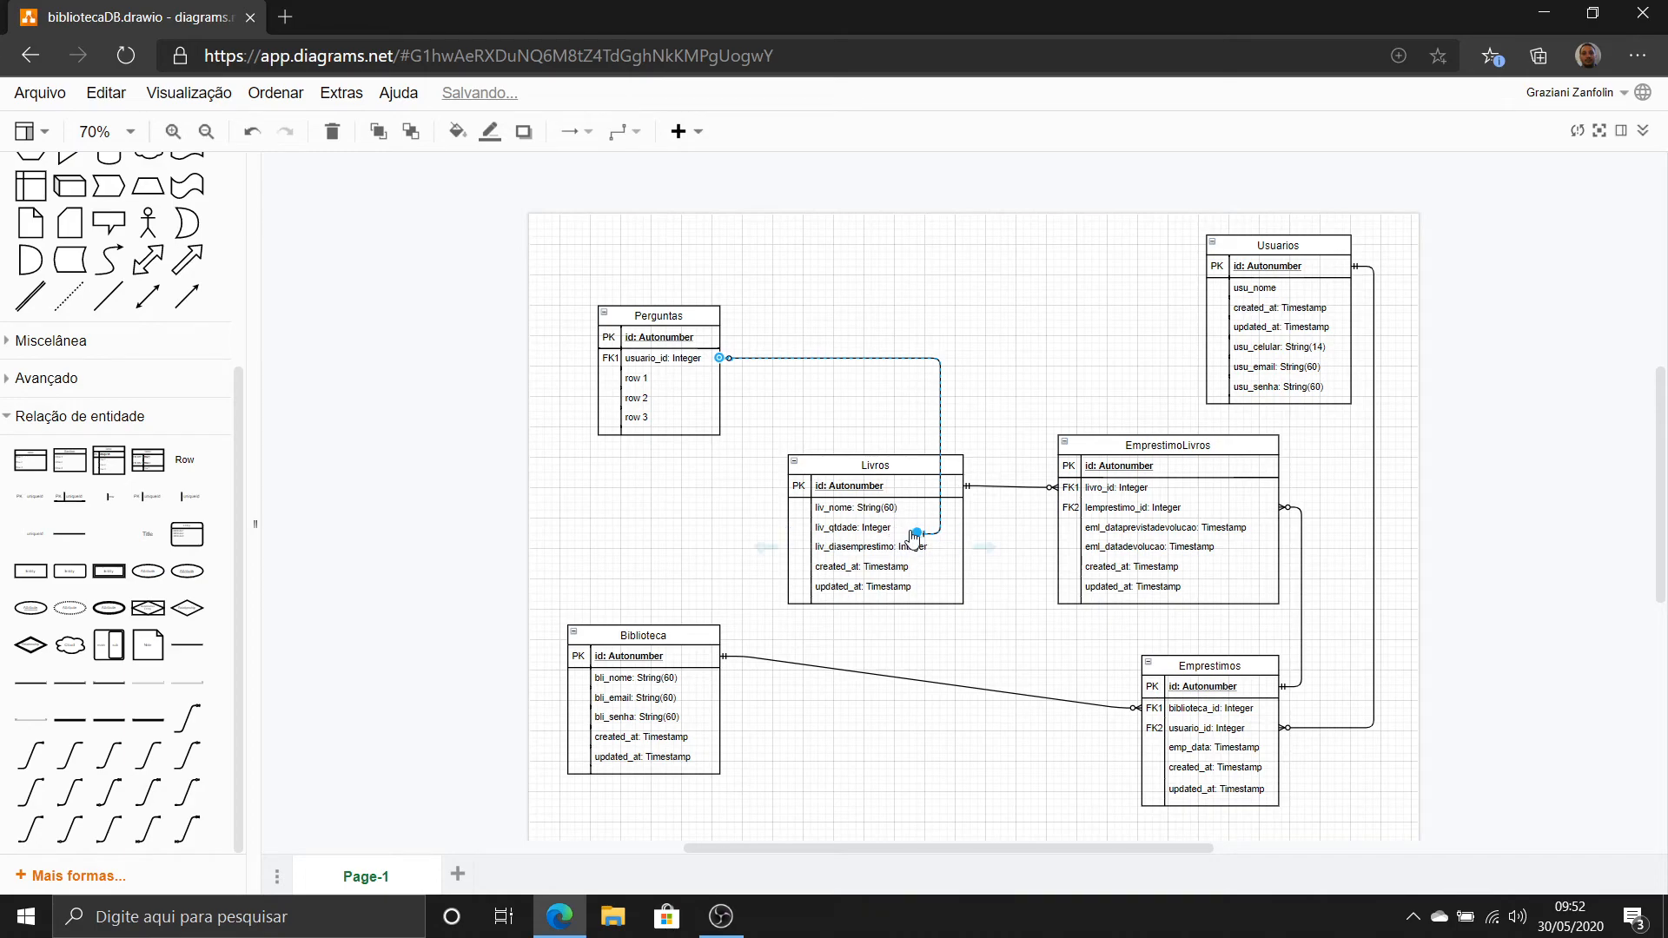
left_click_drag(918, 533, 1208, 266)
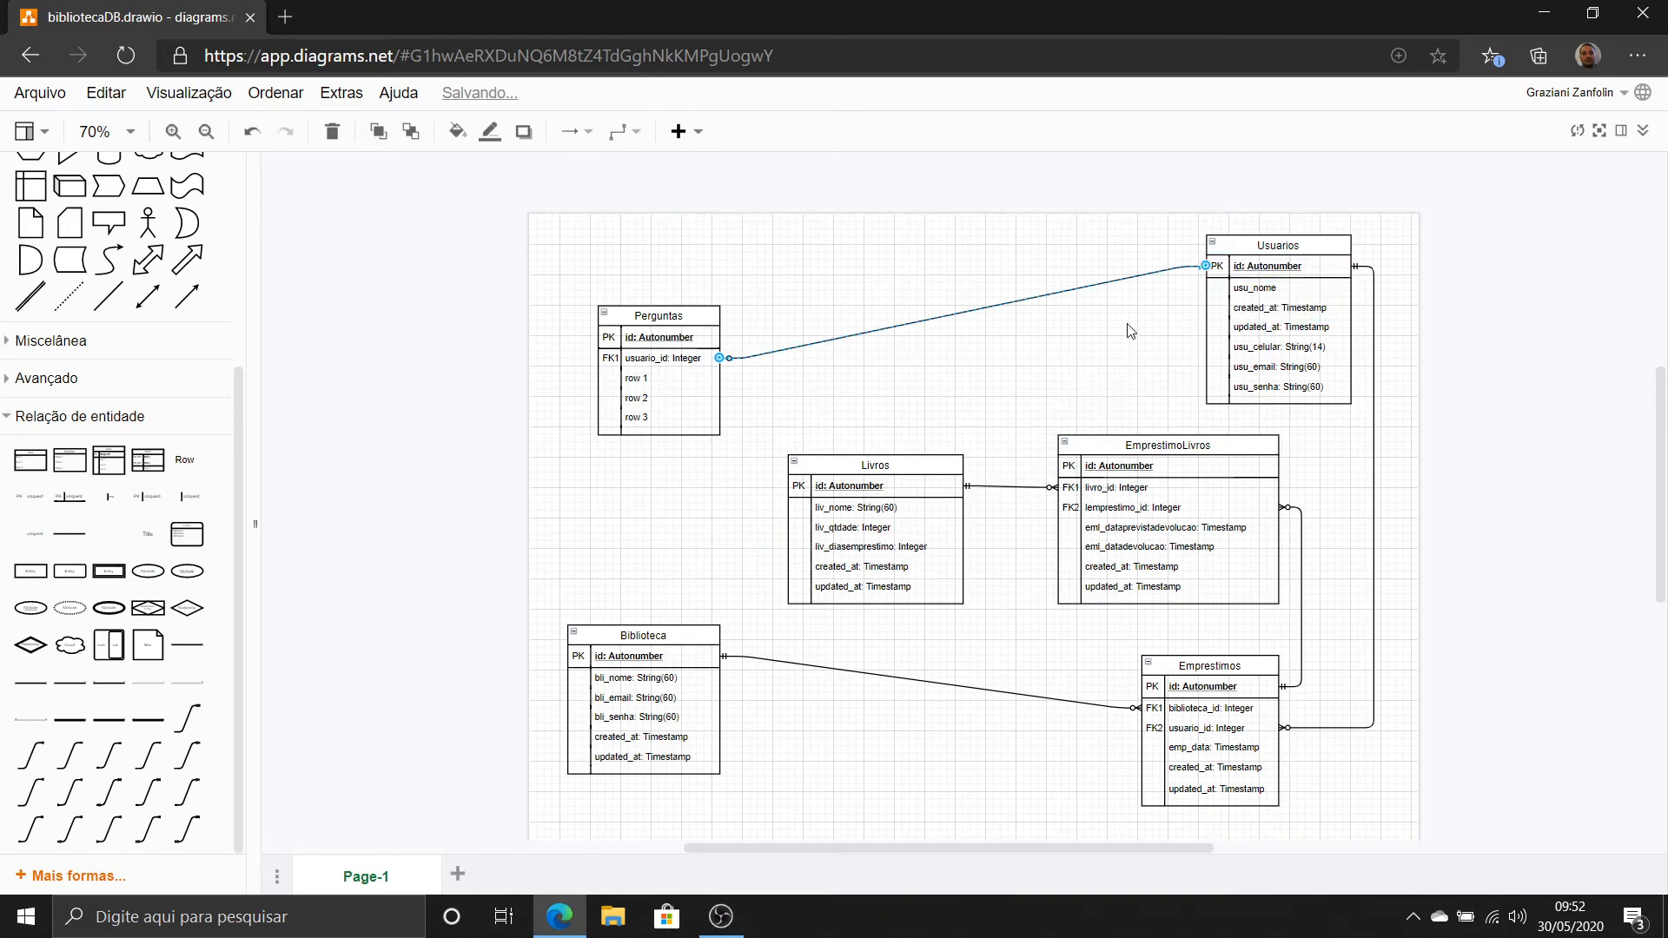
Rename row 1 of Perguntas as per_pergunta: String(60) and widen the table to fit the text.
double_click(660, 378)
type("per")
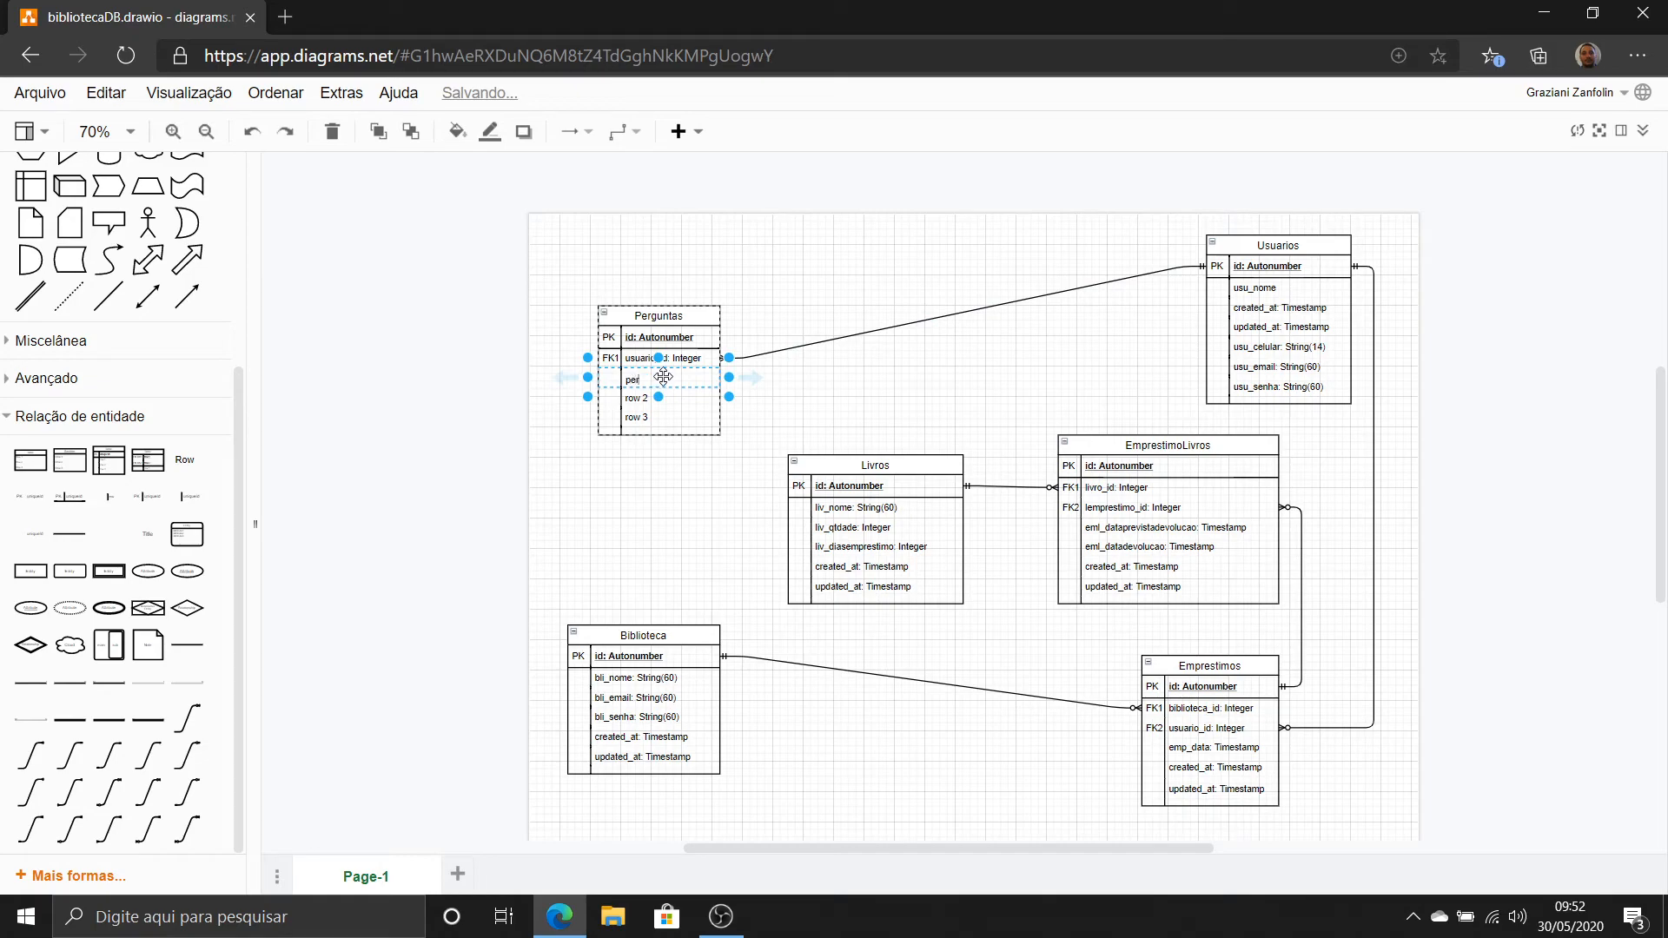
type("_pergunta: String(60")
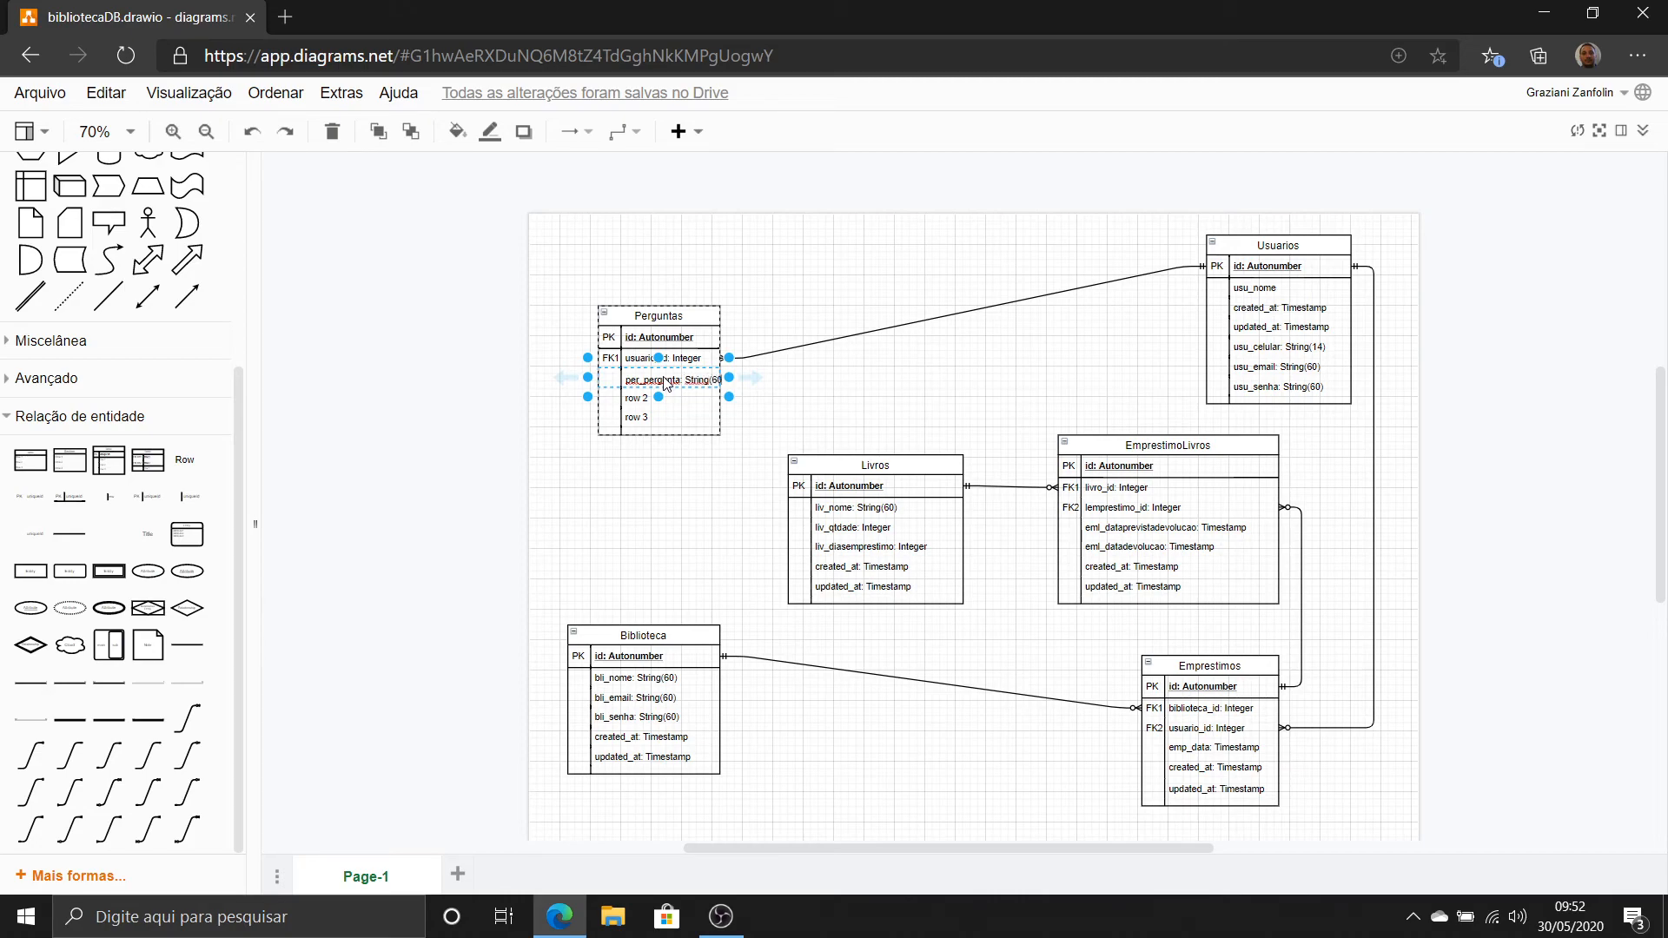
left_click(894, 384)
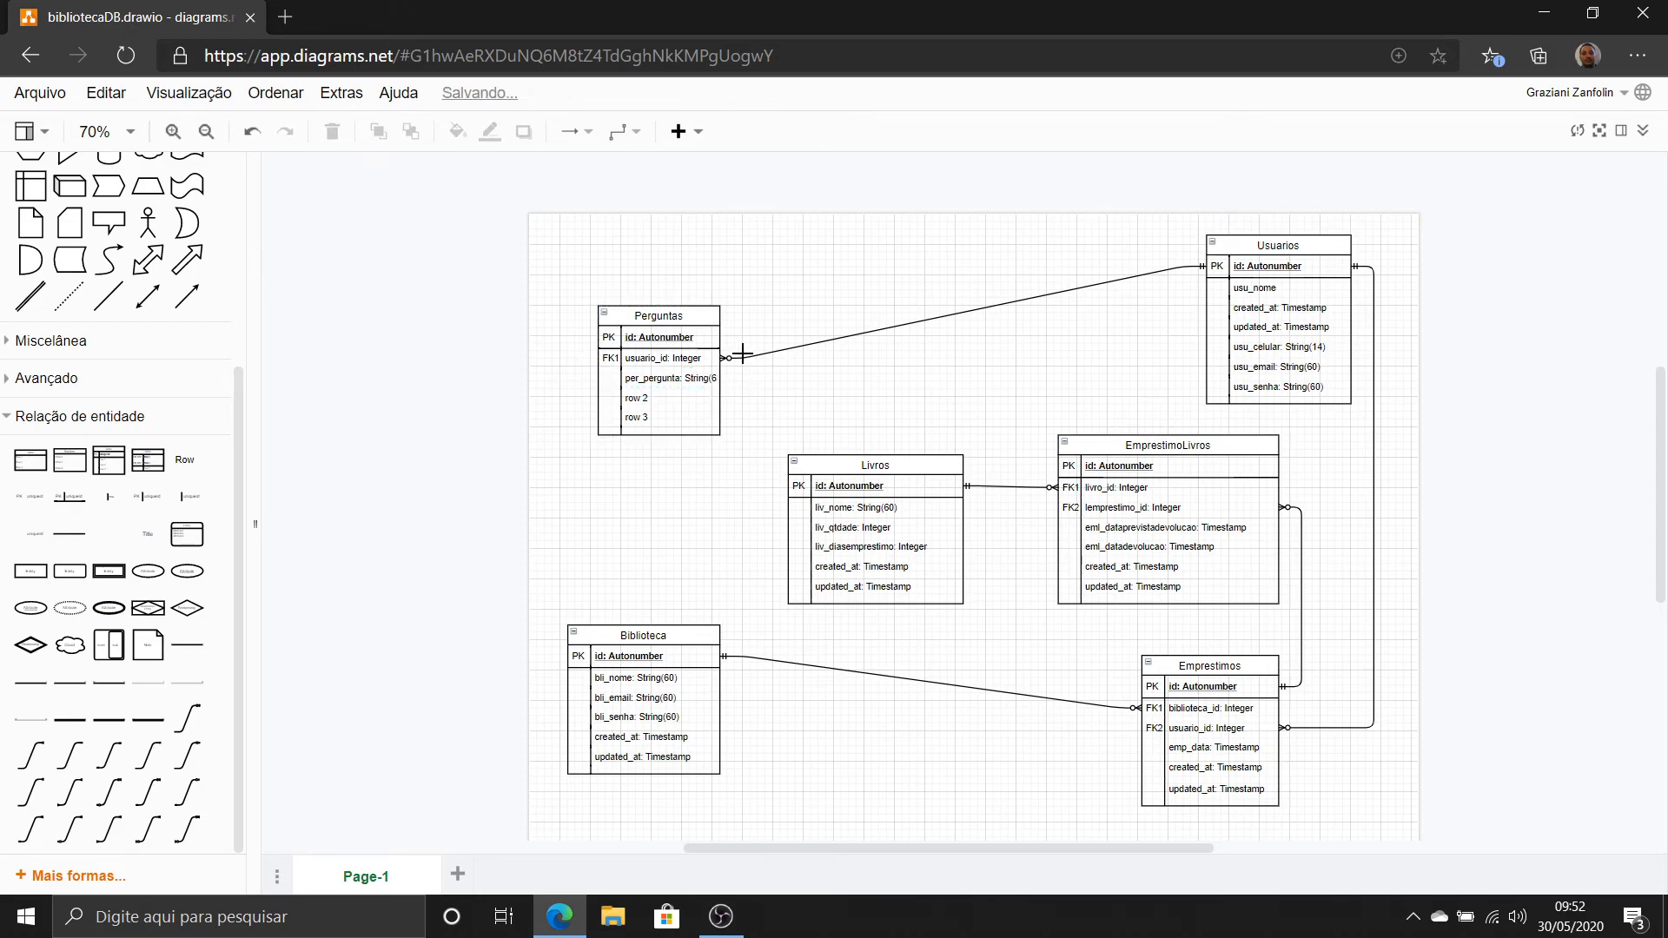
left_click(725, 367)
left_click_drag(725, 367, 773, 369)
Rename row 2 of the Perguntas table as per_datapergunta: Timestamp.
left_click(188, 92)
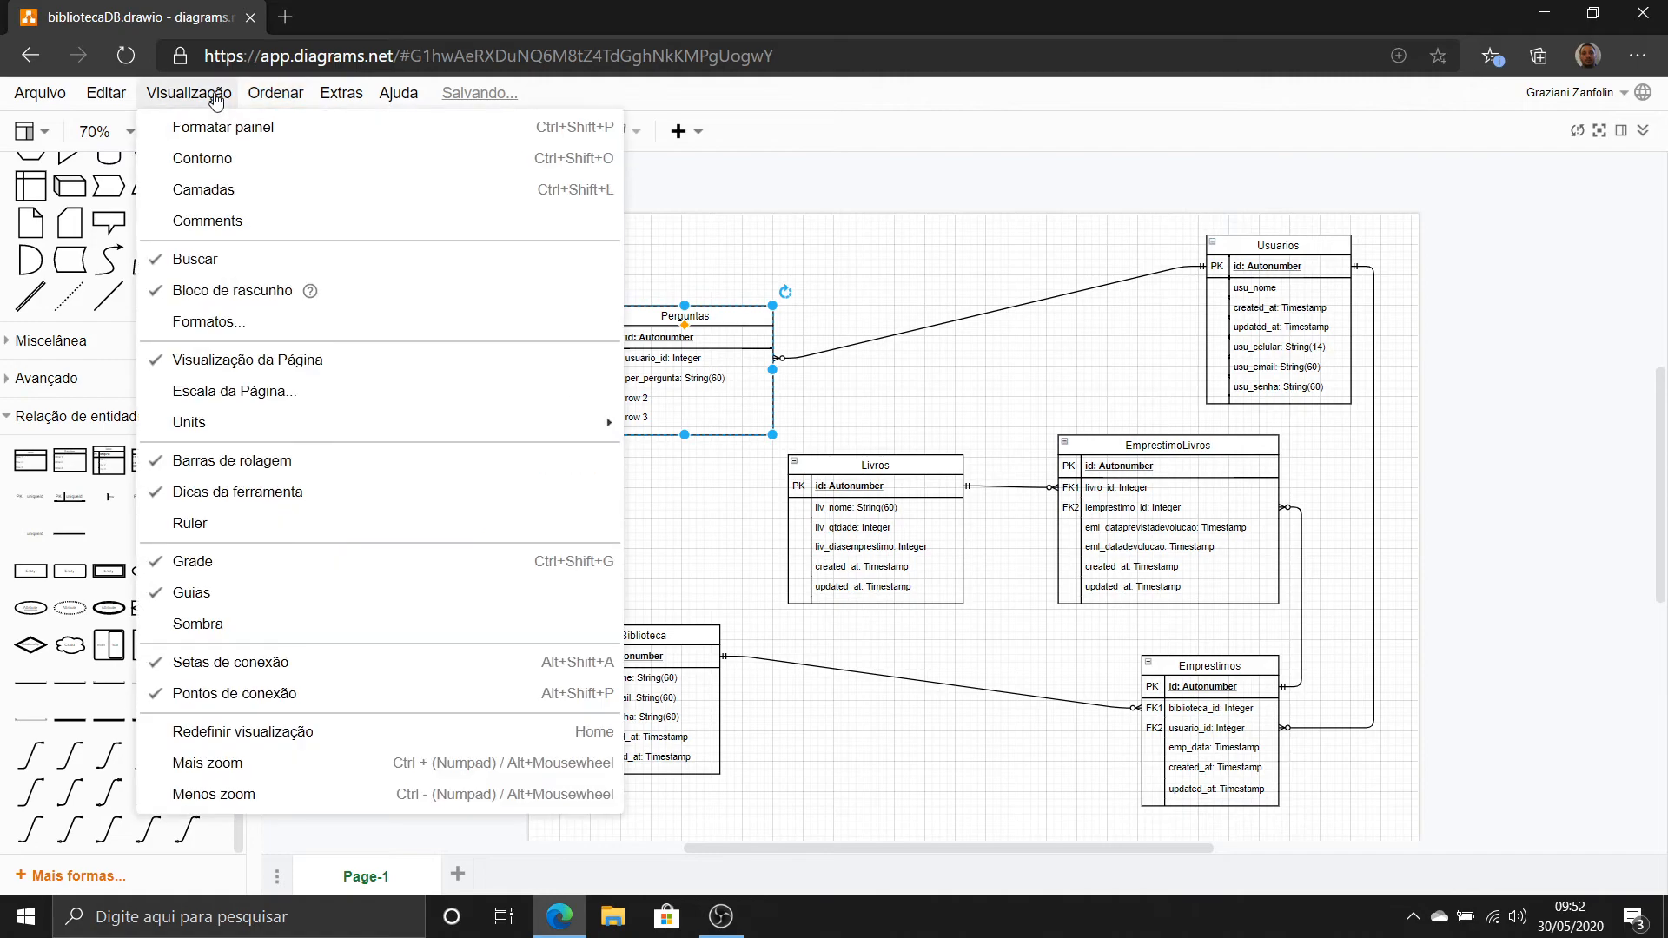
left_click(368, 775)
left_click(189, 92)
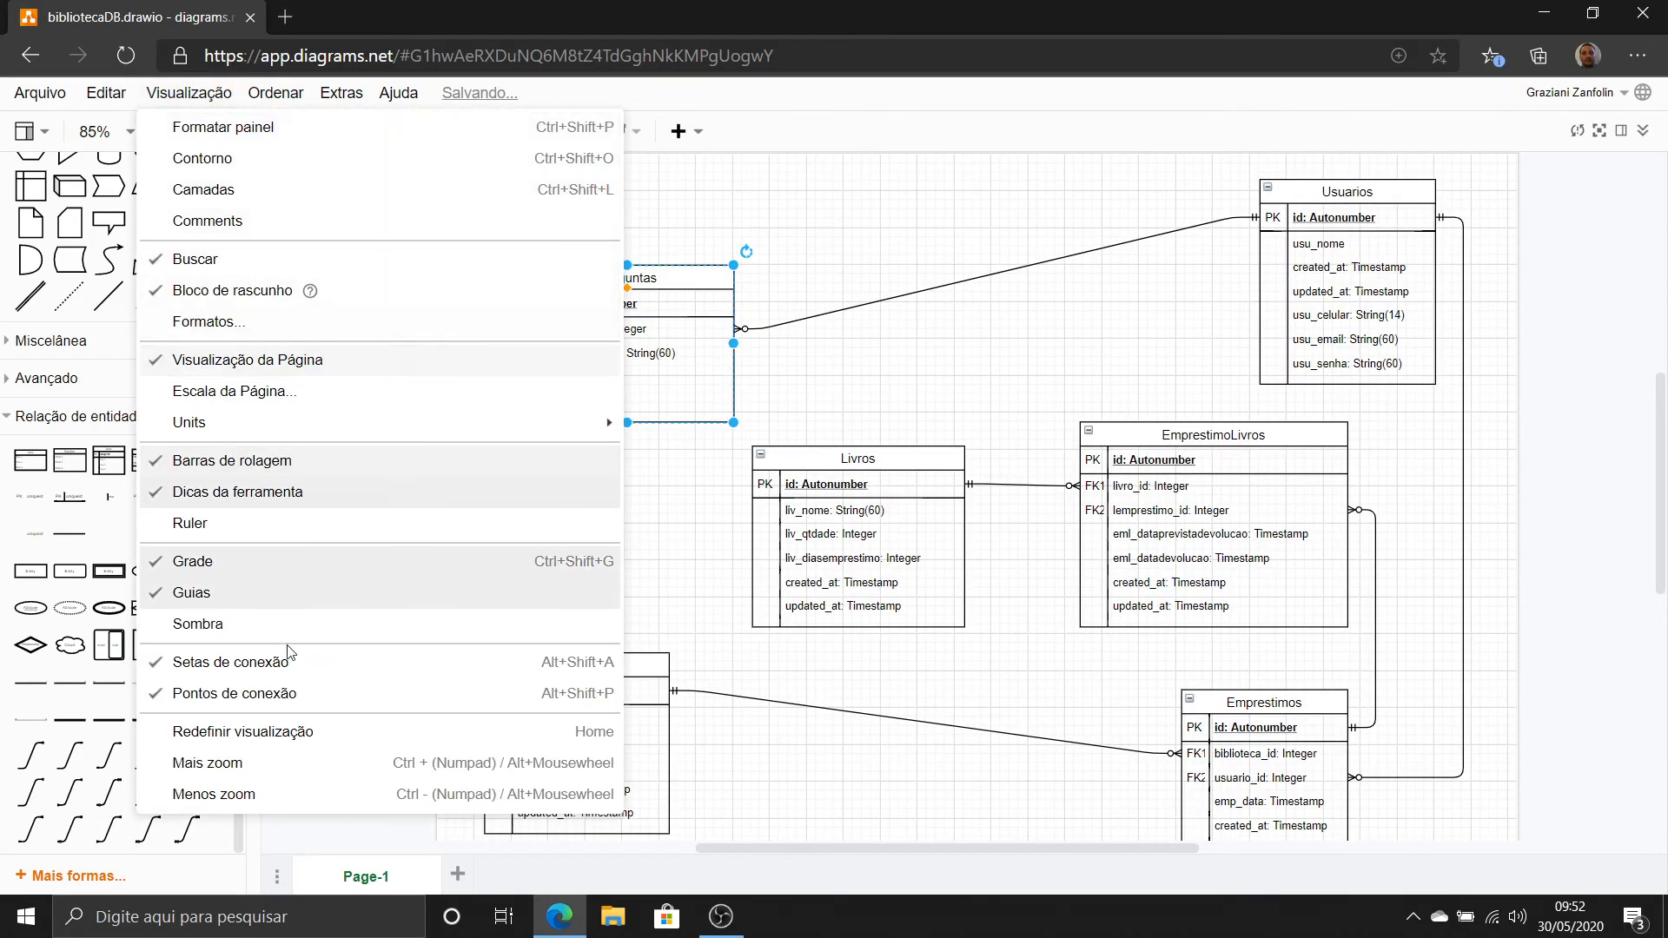
left_click(342, 764)
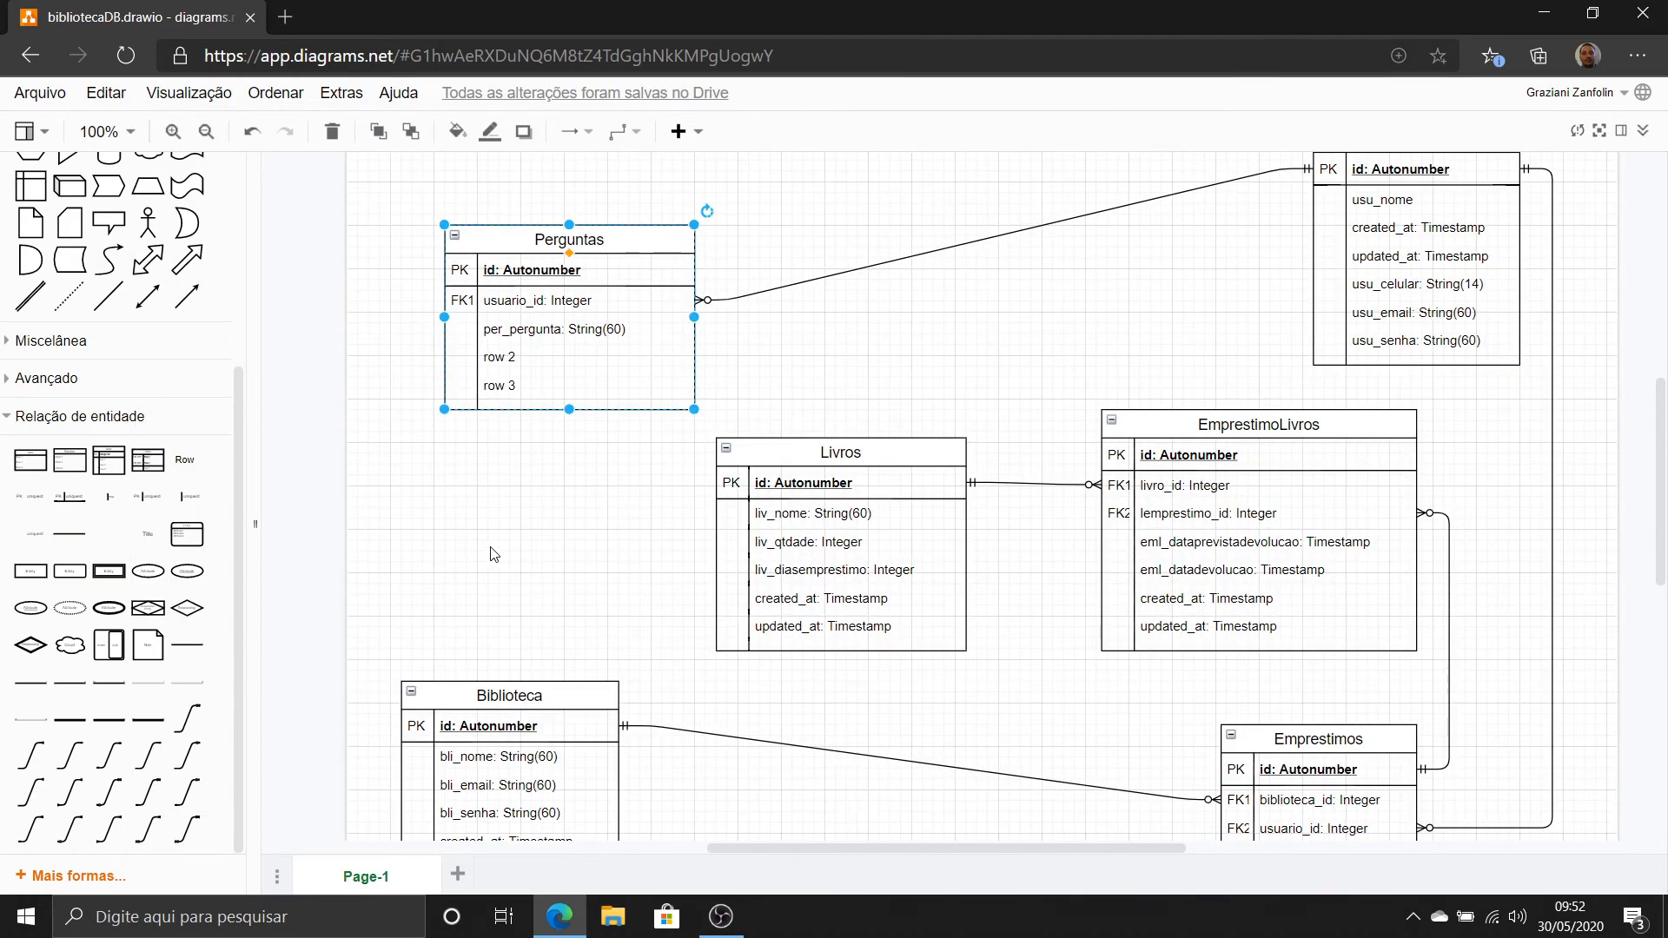
left_click(521, 358)
double_click(523, 359)
type("per_data")
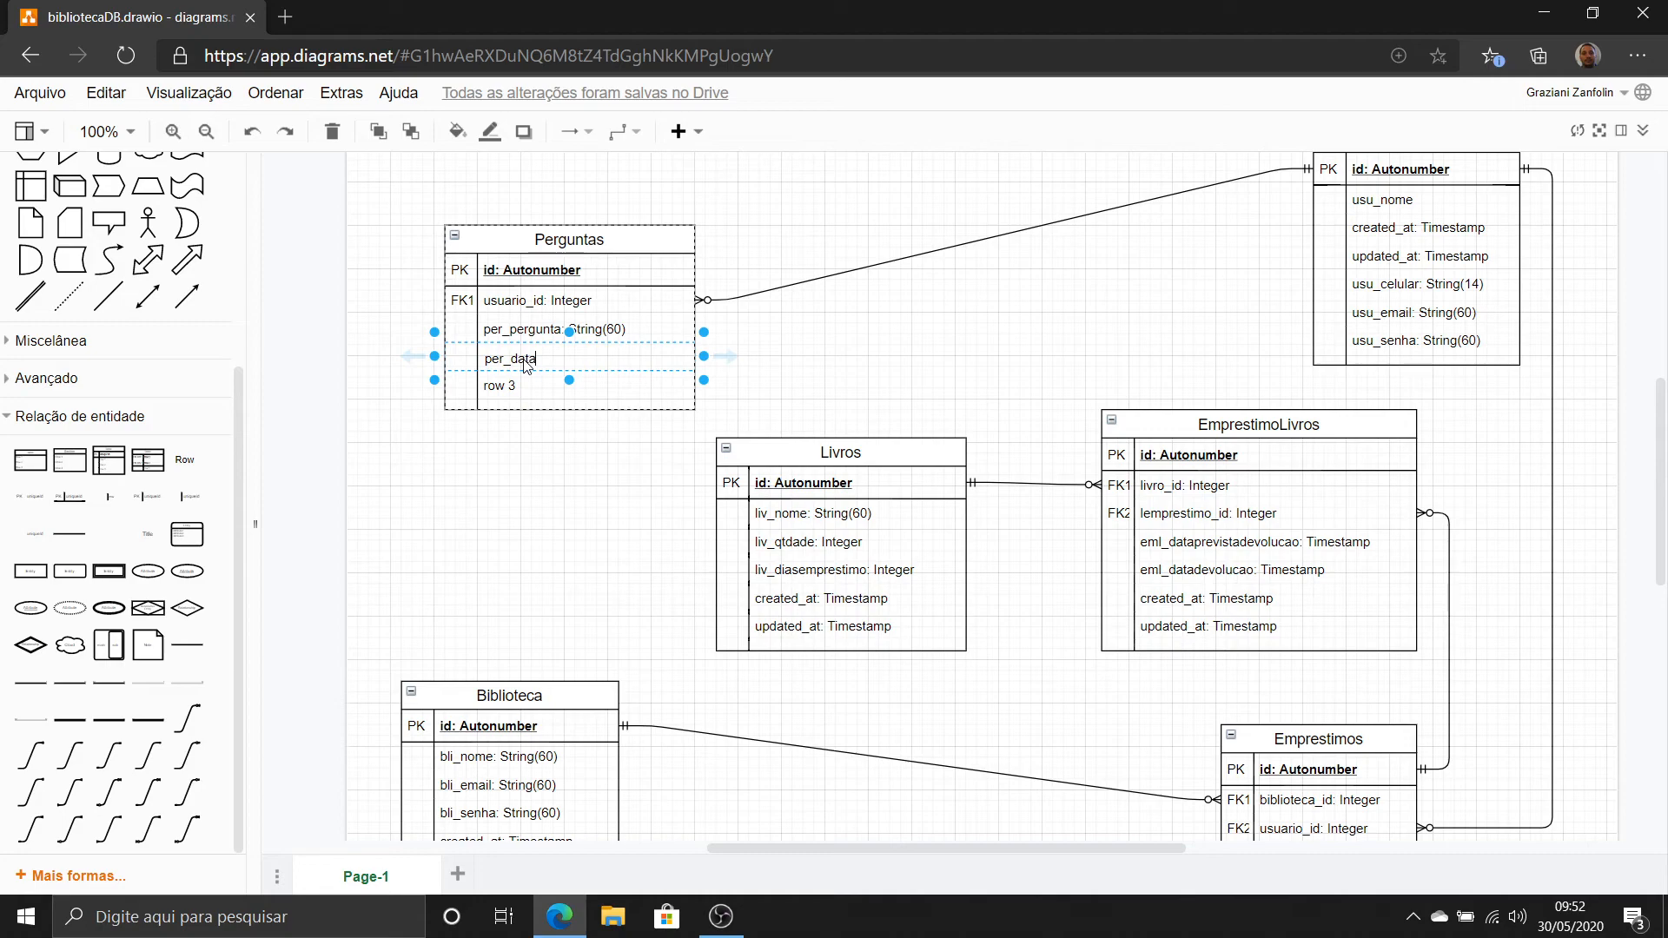
type("pergunta: Timestam")
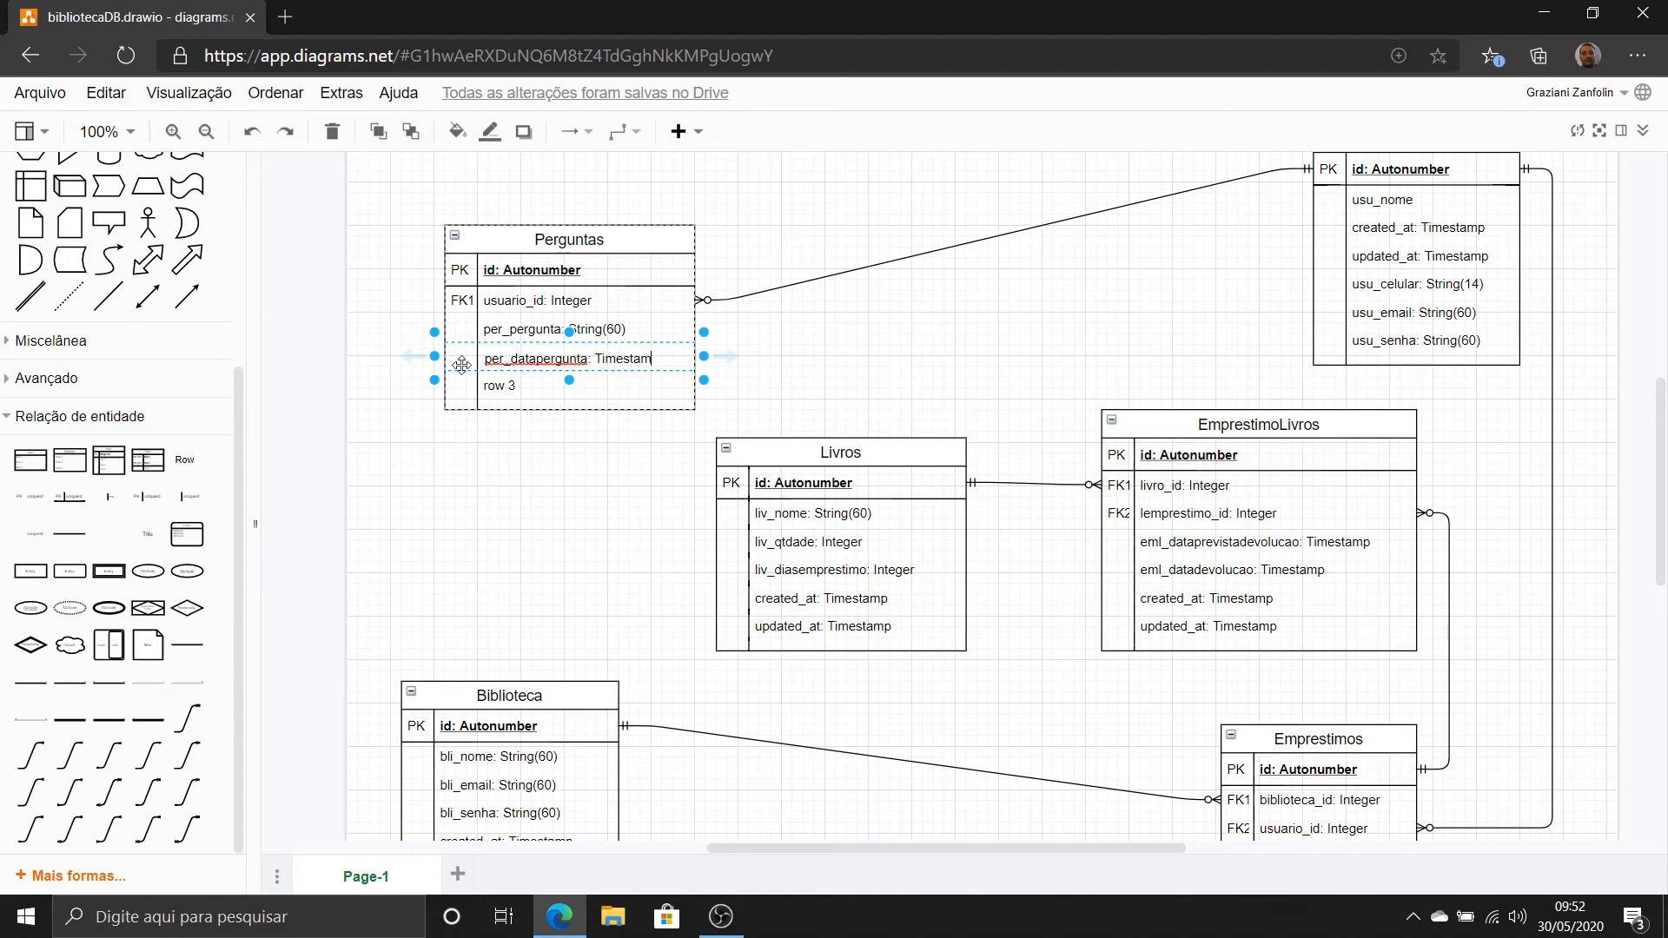
type("p")
left_click(792, 396)
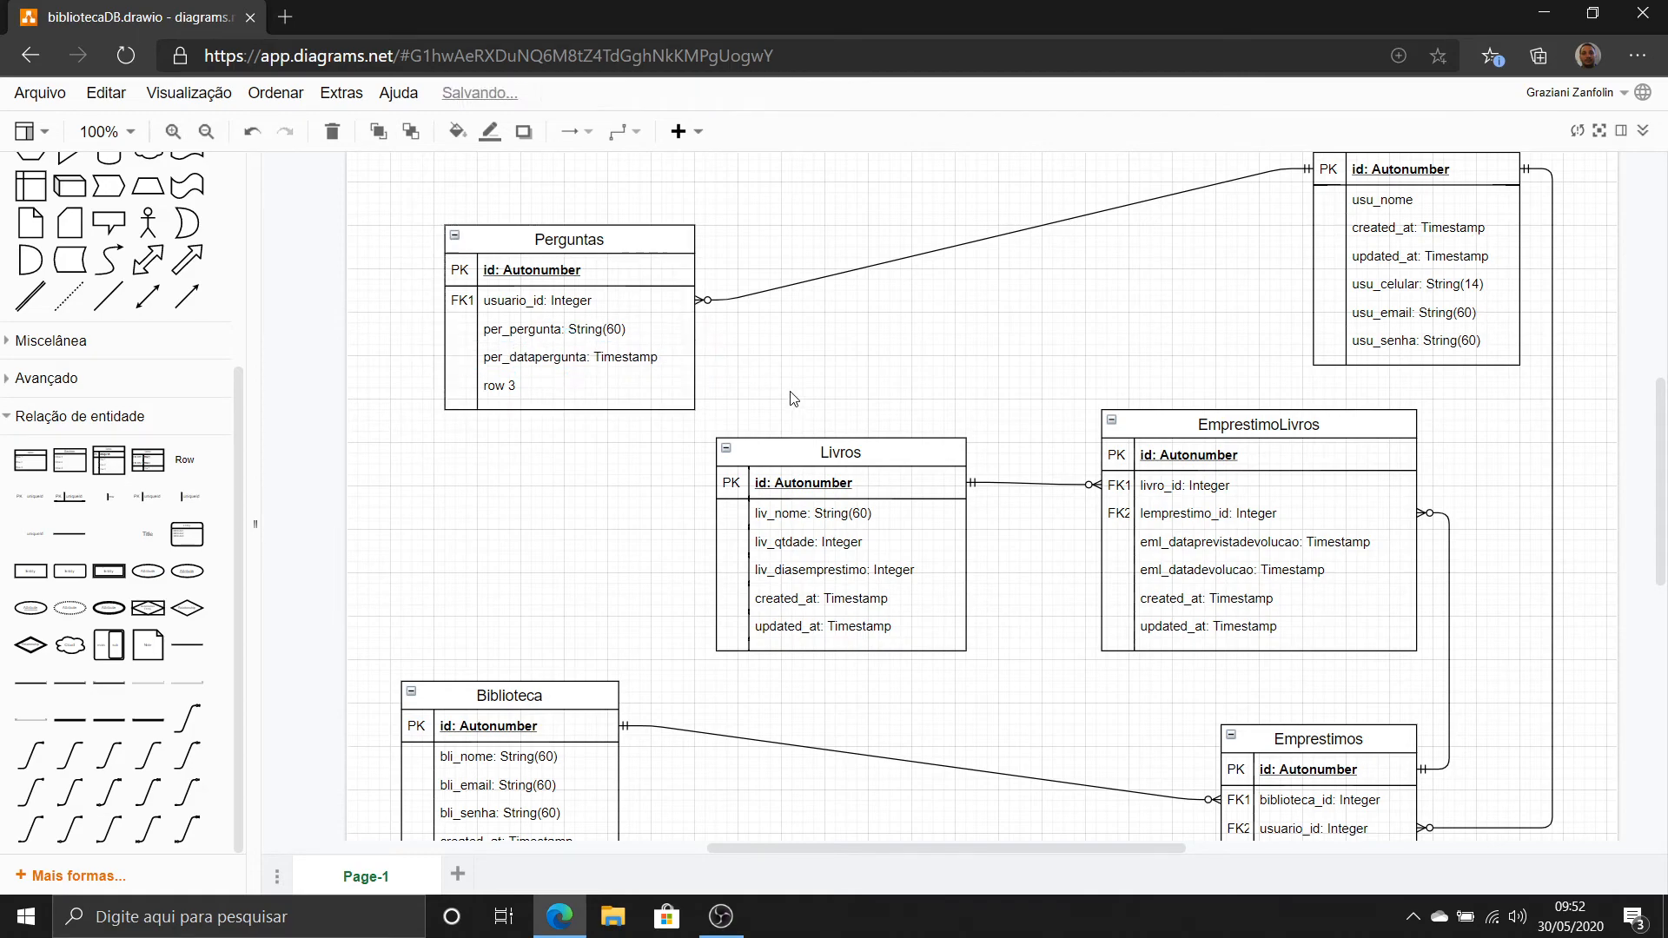
Select the whole Perguntas table.
left_click(628, 405)
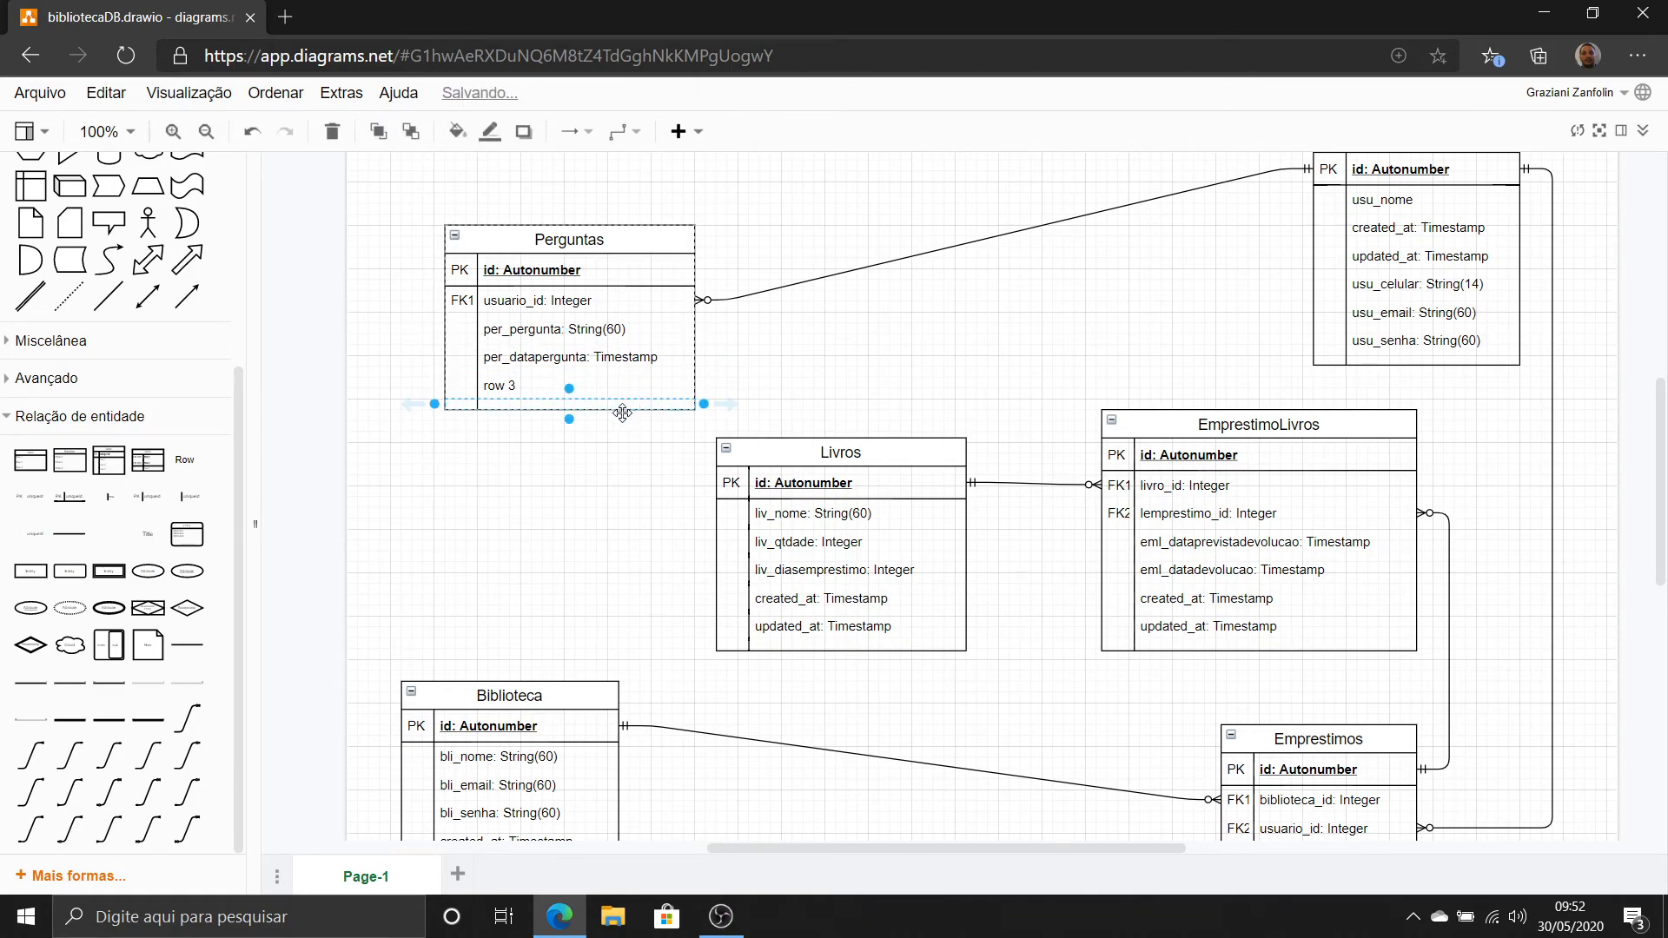
left_click(660, 231)
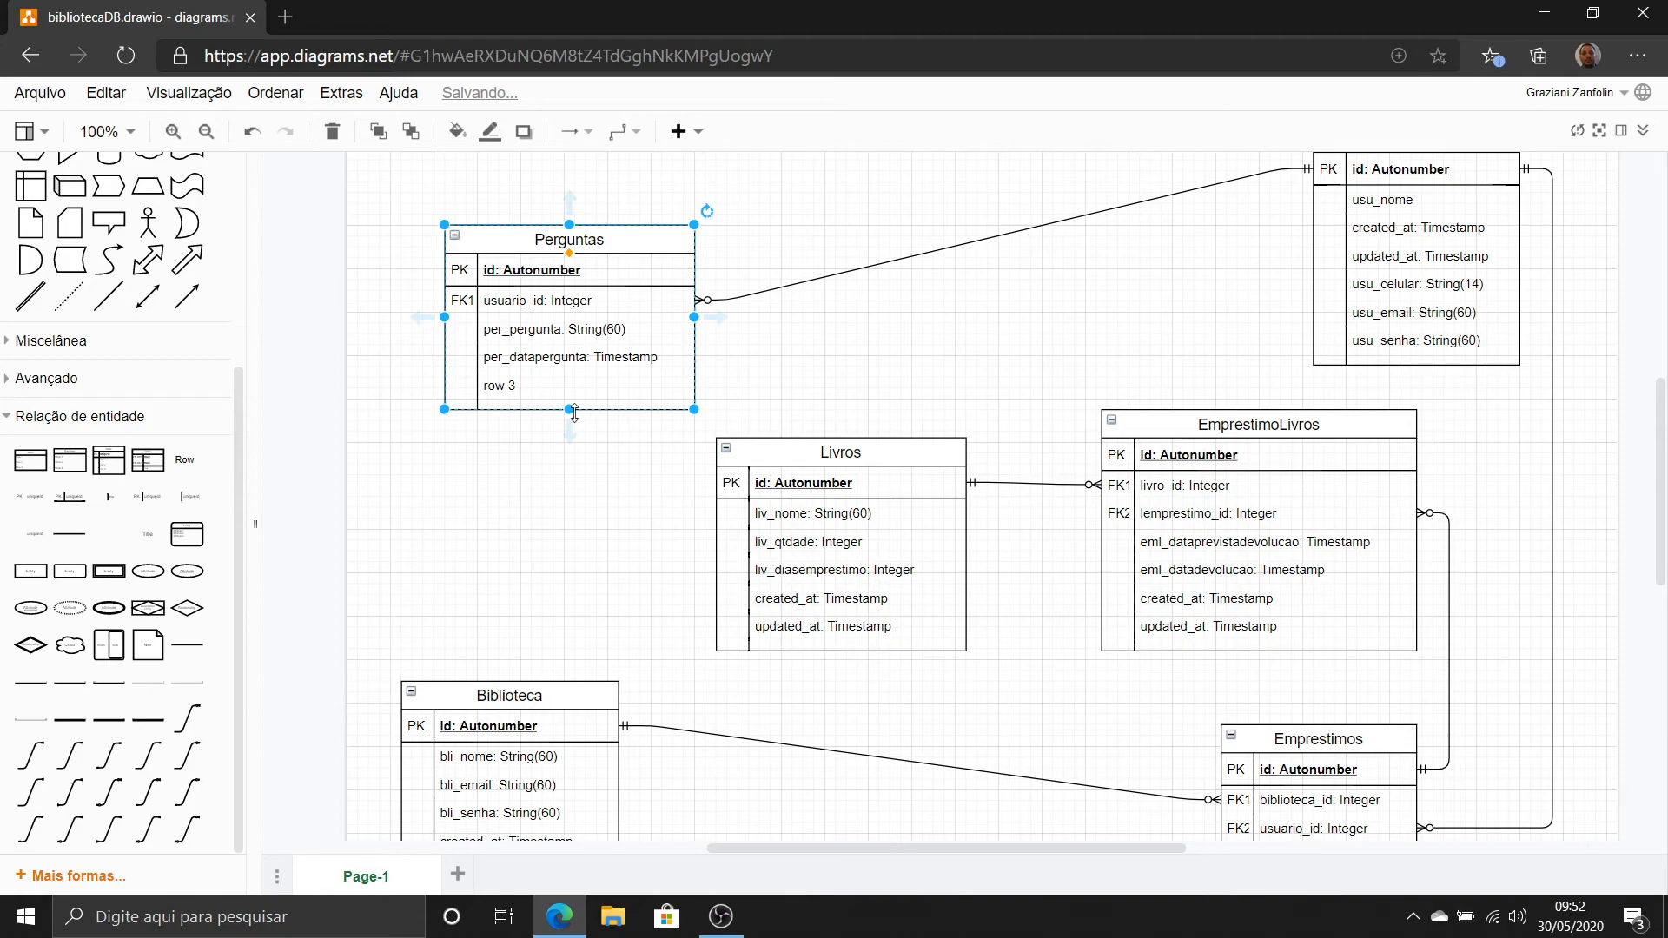